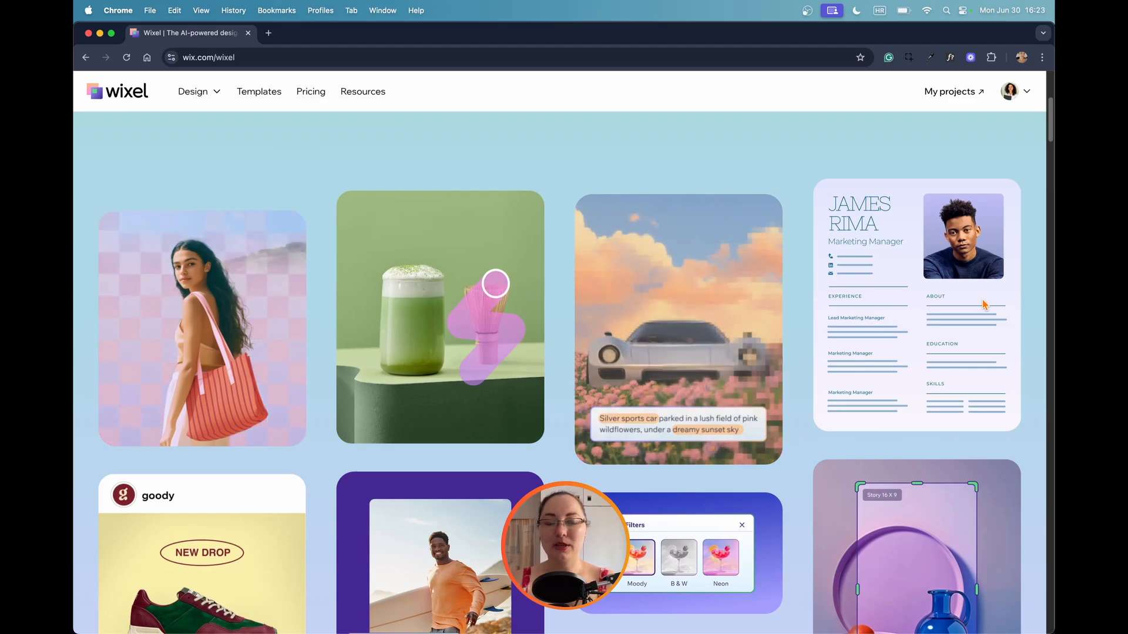
Look through the Wixel landing page's feature gallery, AI creativity section, templates section and image-use section.
scroll(985, 305, down, 5)
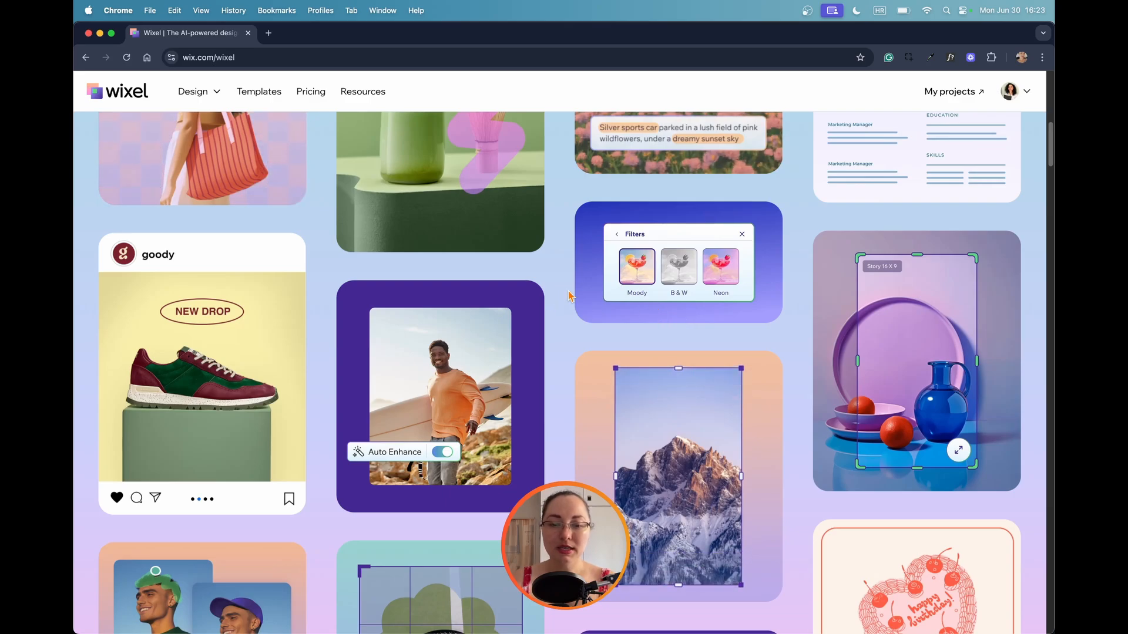
scroll(569, 295, down, 3)
scroll(569, 295, down, 5)
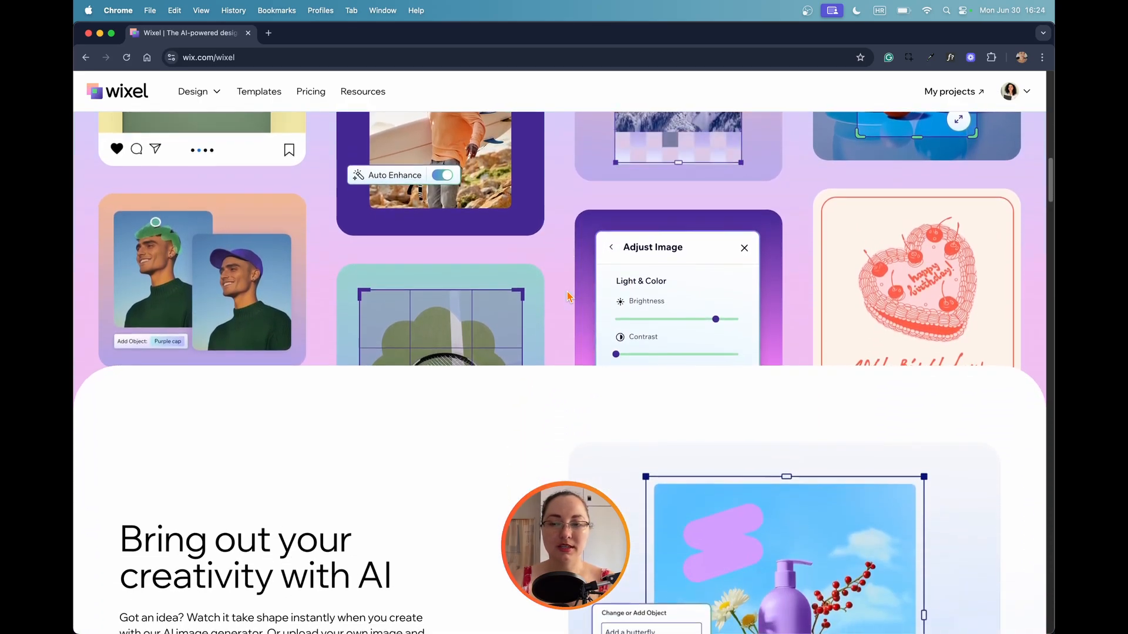
scroll(568, 295, down, 3)
scroll(569, 296, down, 5)
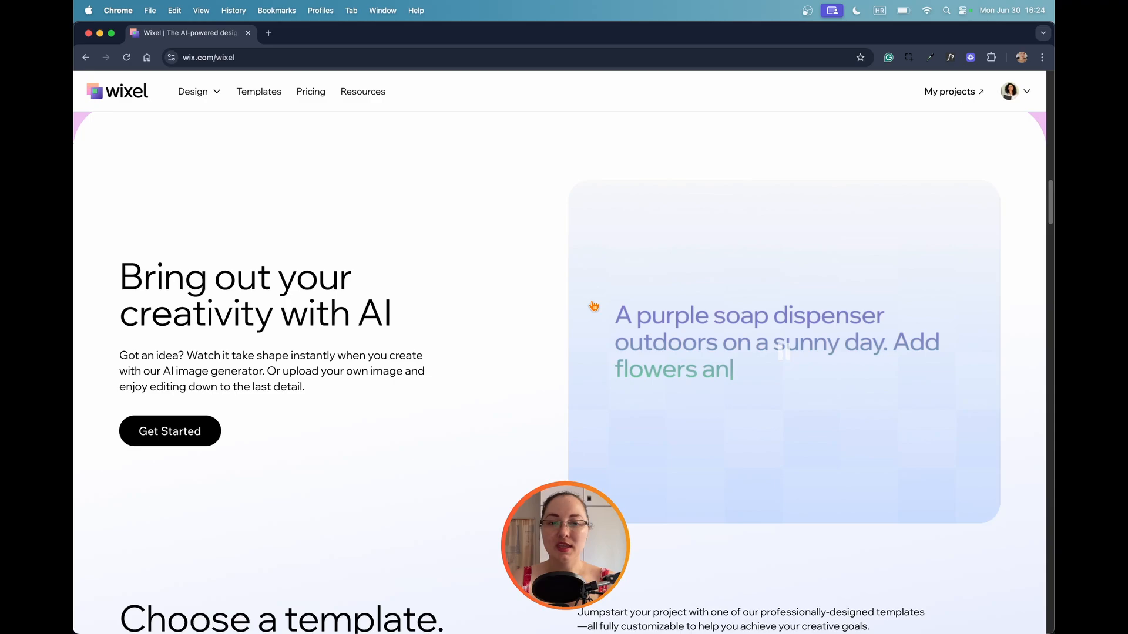
scroll(594, 306, down, 1)
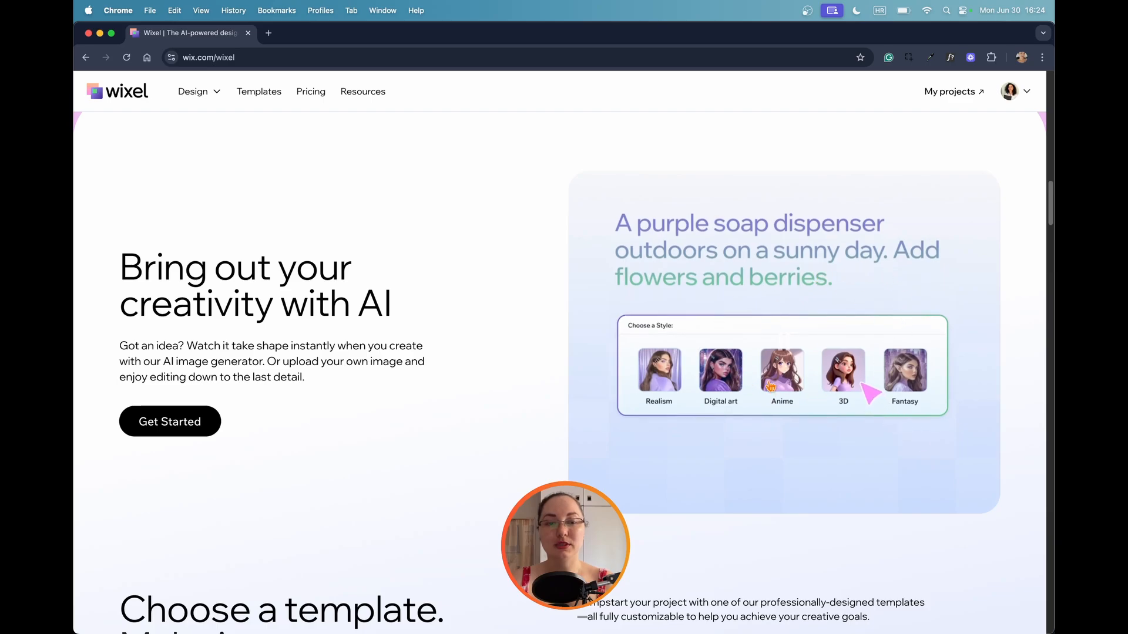
scroll(899, 361, down, 6)
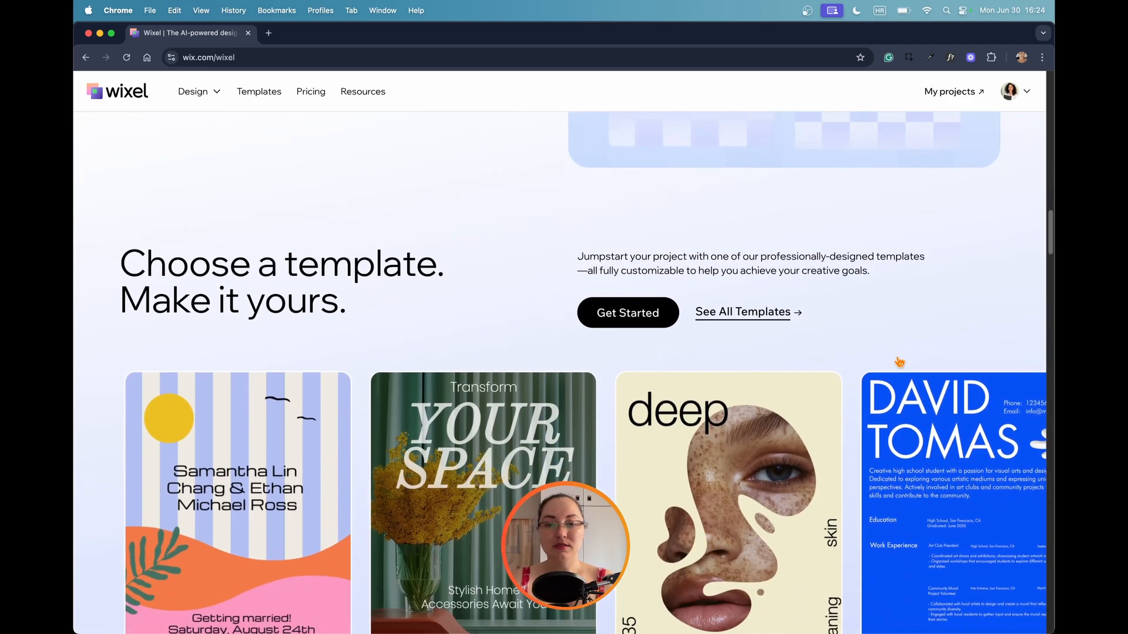
scroll(899, 362, down, 2)
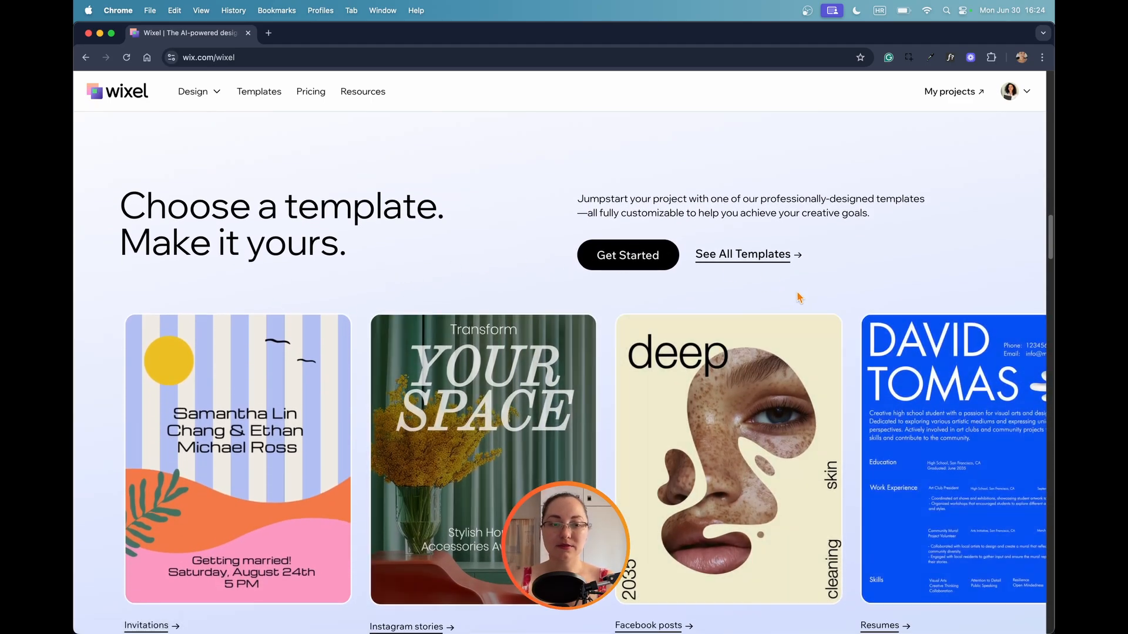
scroll(799, 297, down, 9)
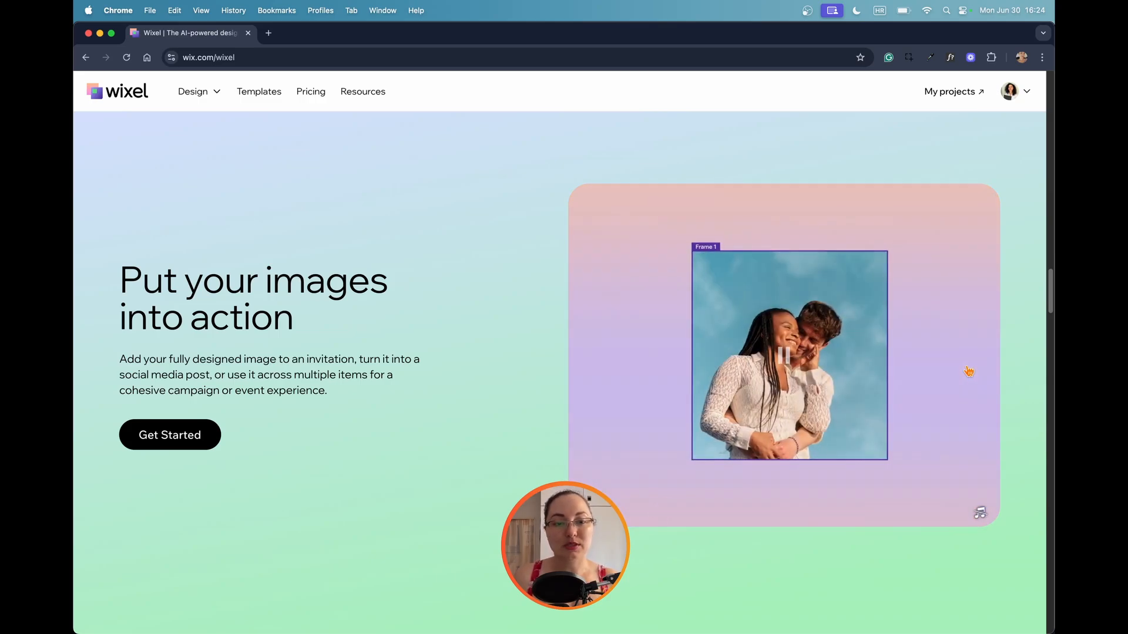
scroll(946, 378, down, 5)
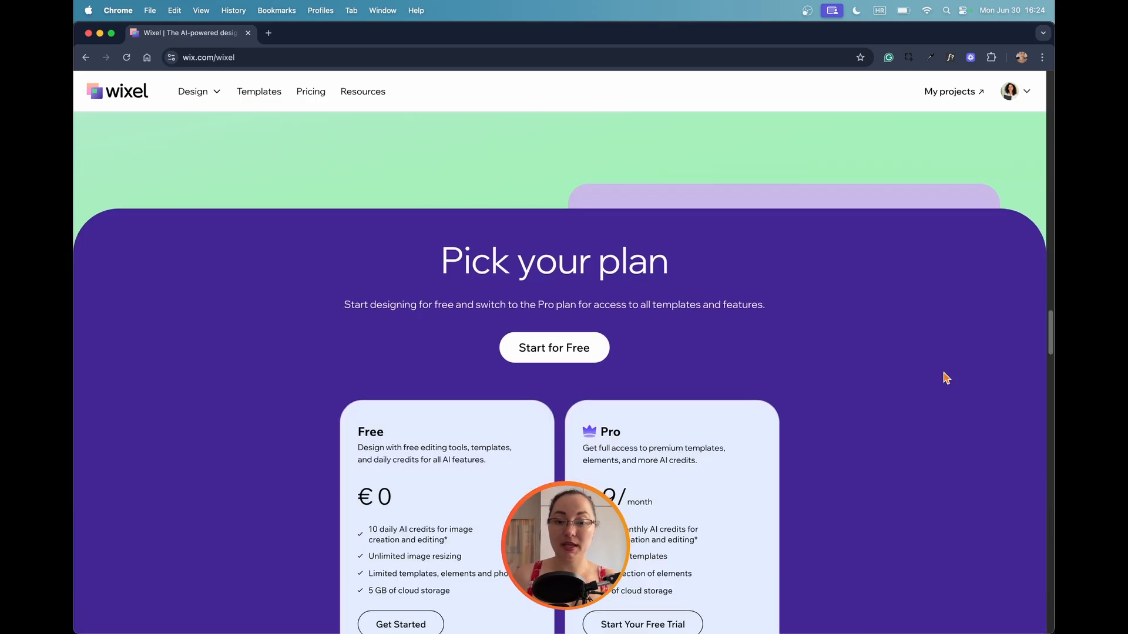
Examine the Free and Pro plans, the AI tool cards and the blog section on the rest of the landing page.
scroll(946, 377, down, 2)
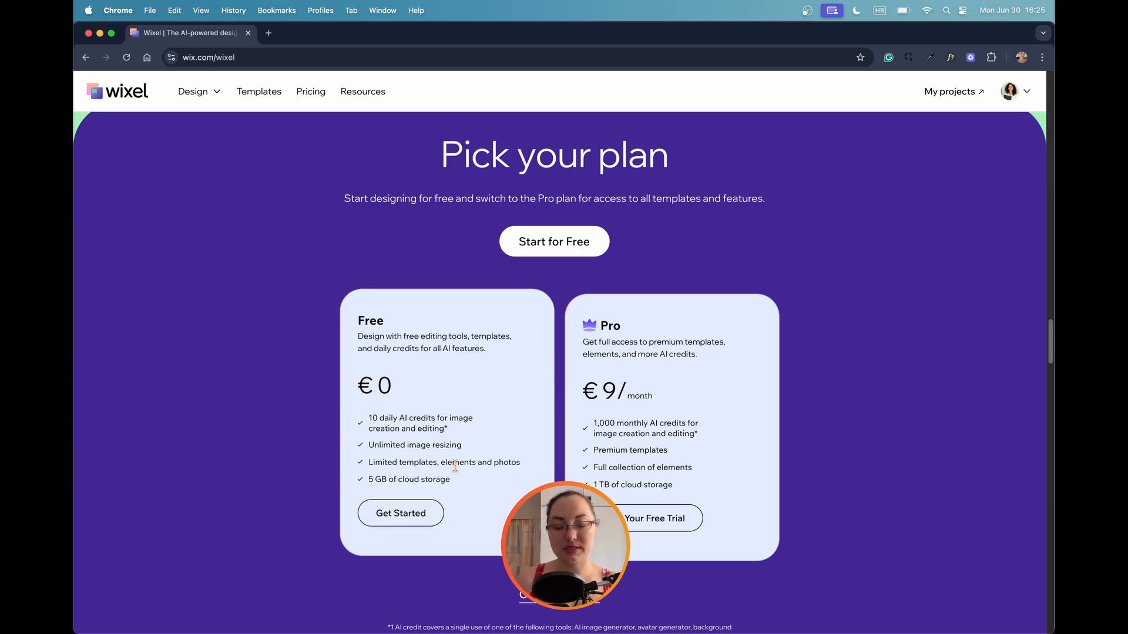
scroll(465, 461, down, 5)
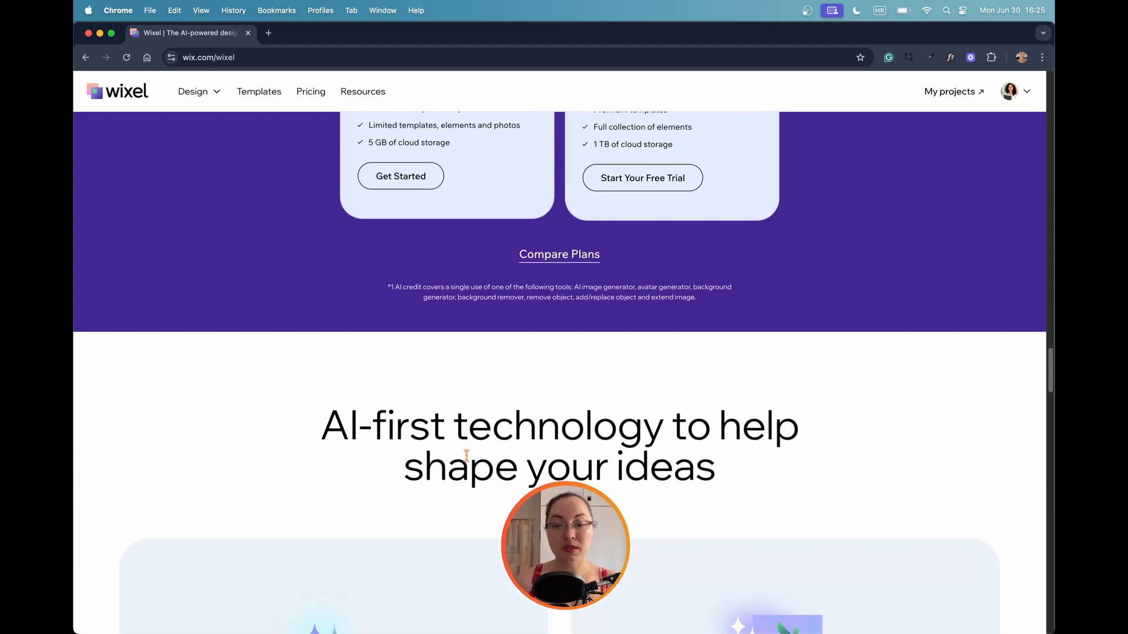
scroll(466, 455, down, 6)
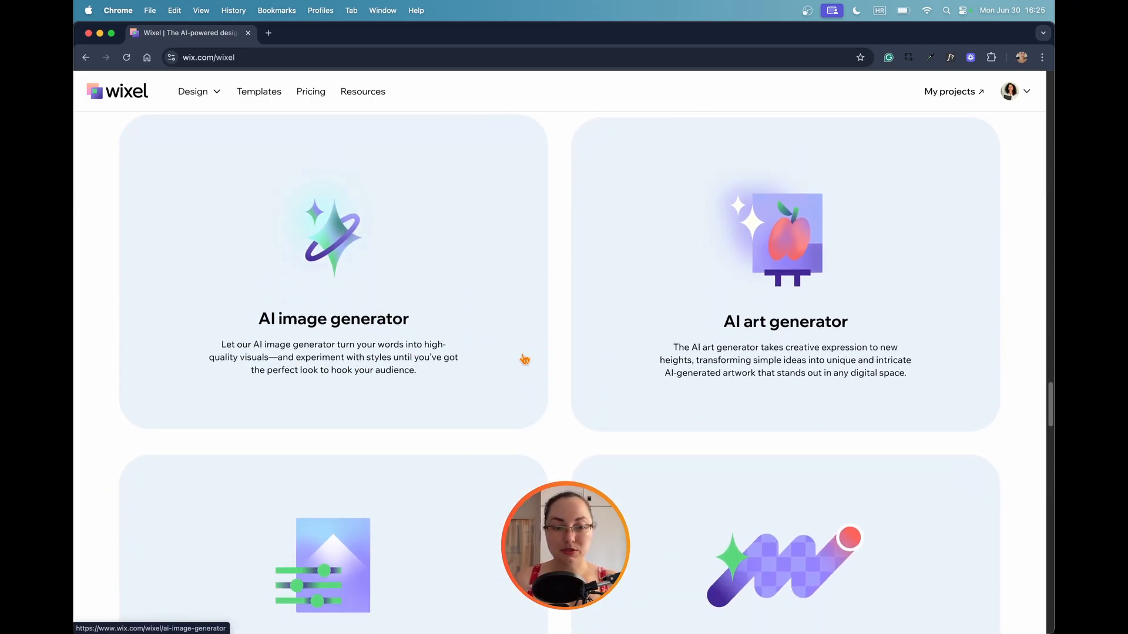
scroll(807, 323, down, 1)
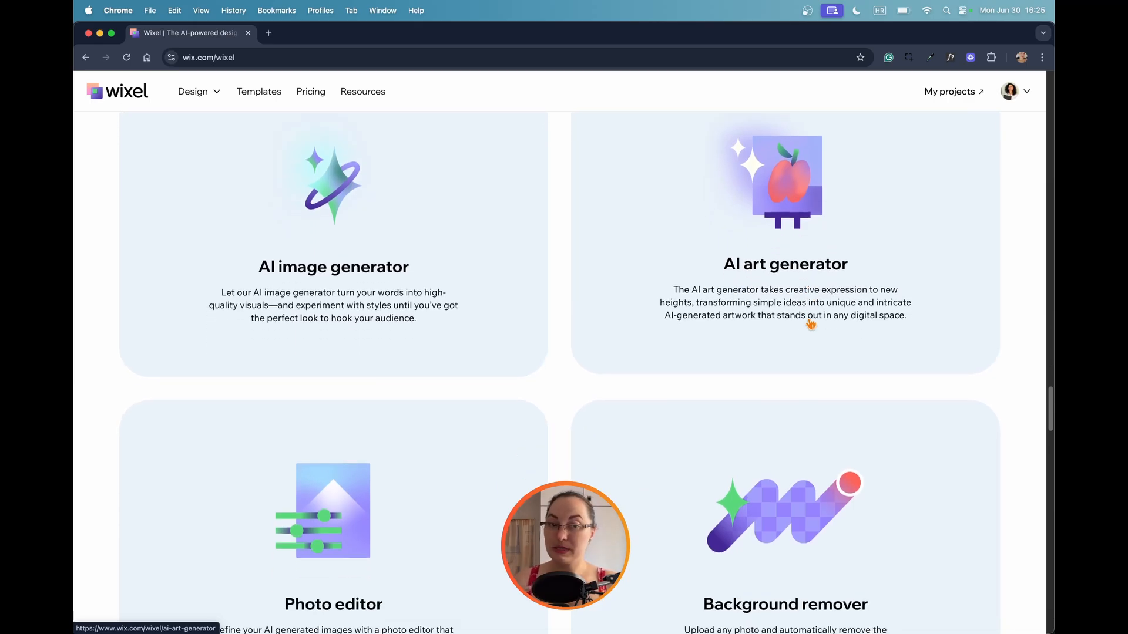
scroll(811, 324, down, 4)
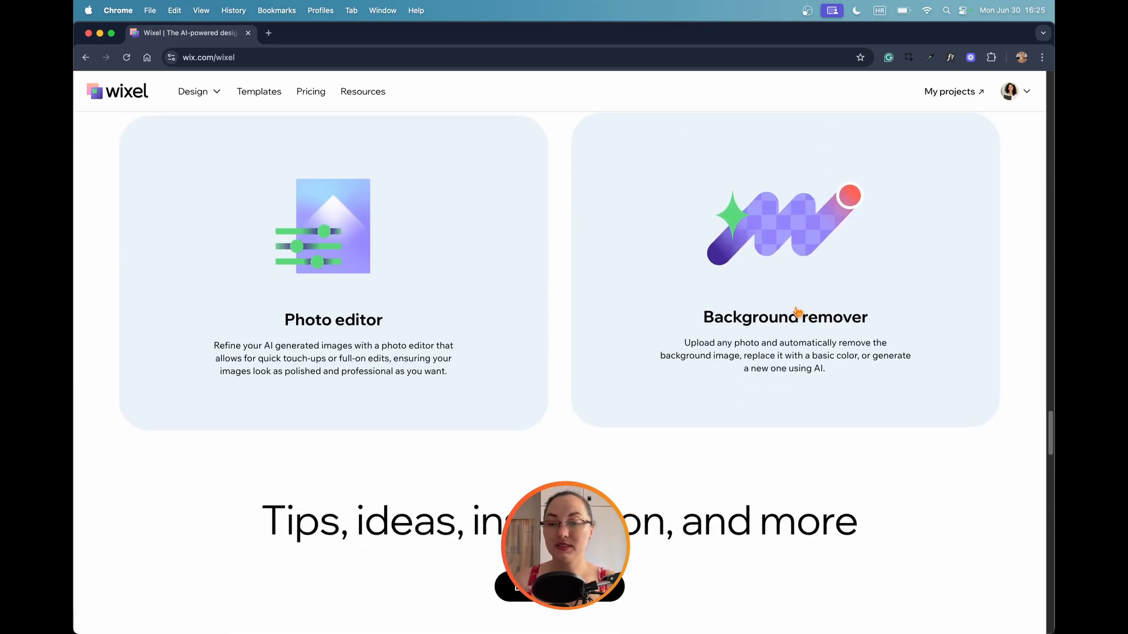
scroll(799, 311, down, 2)
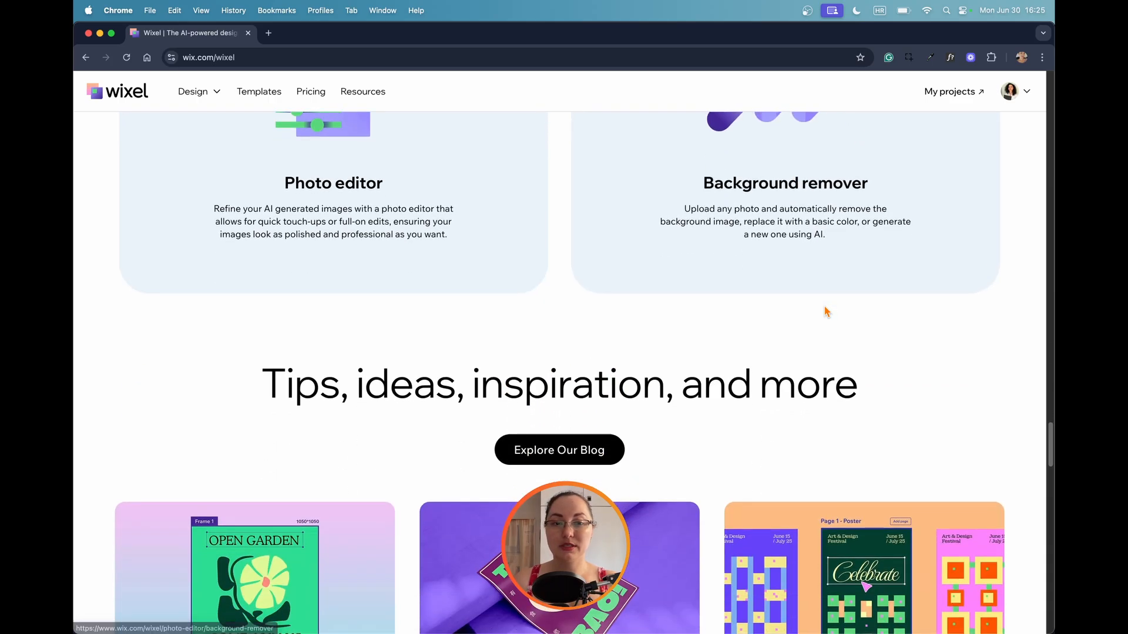
scroll(825, 312, down, 2)
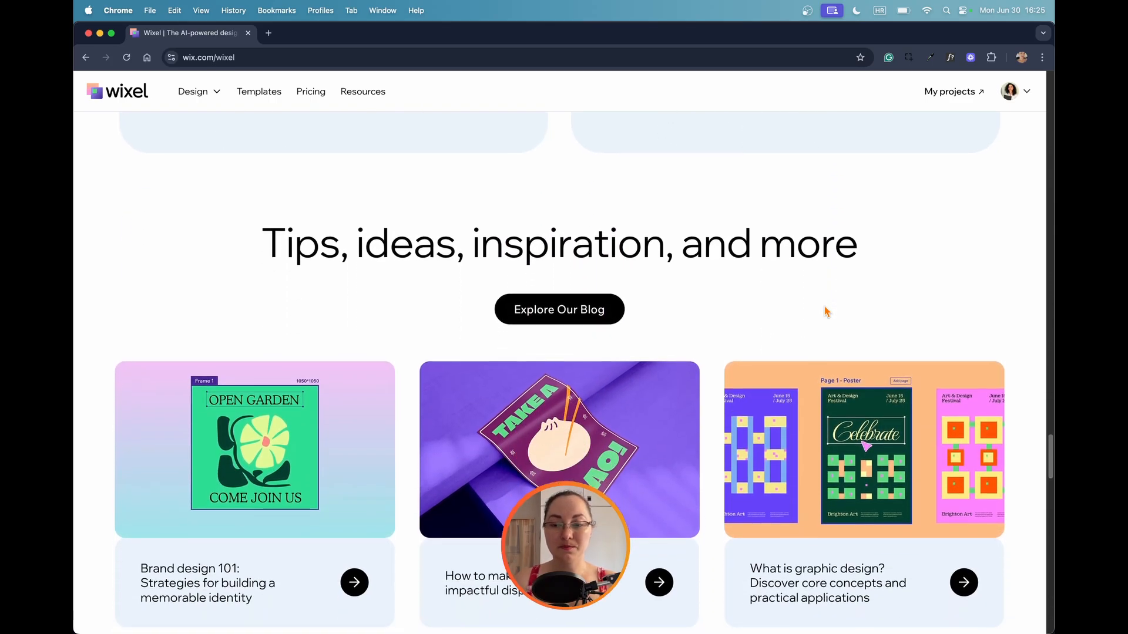
scroll(826, 311, down, 1)
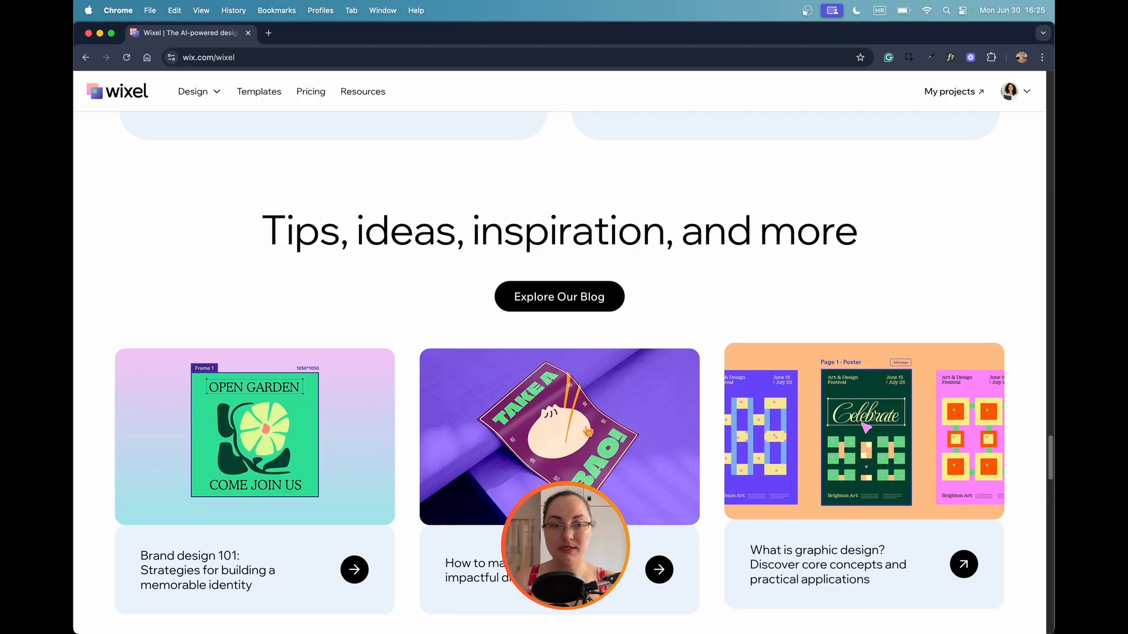
scroll(461, 423, down, 2)
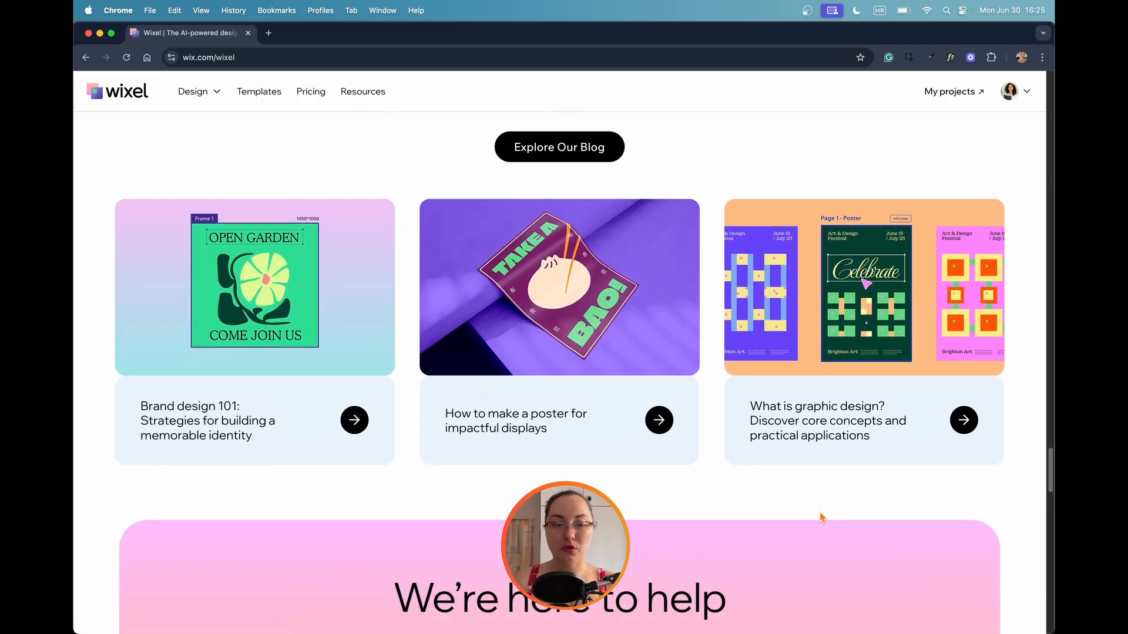
scroll(821, 517, down, 10)
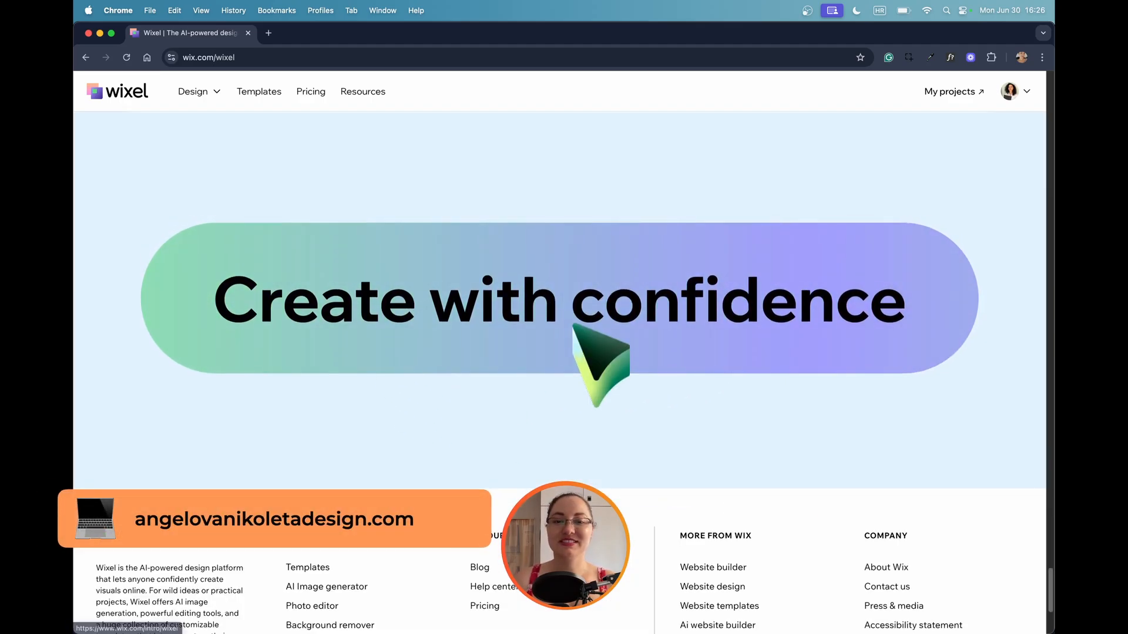
Open the Wixel dashboard and review its image editing tools, AI creation options and template categories.
click(600, 368)
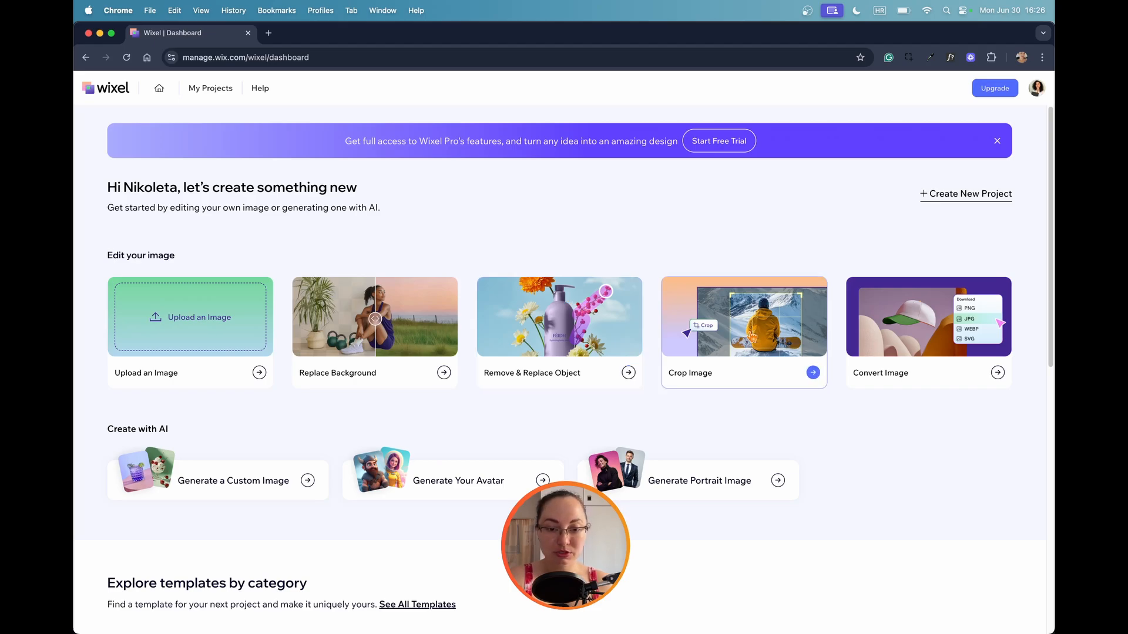
scroll(581, 299, down, 1)
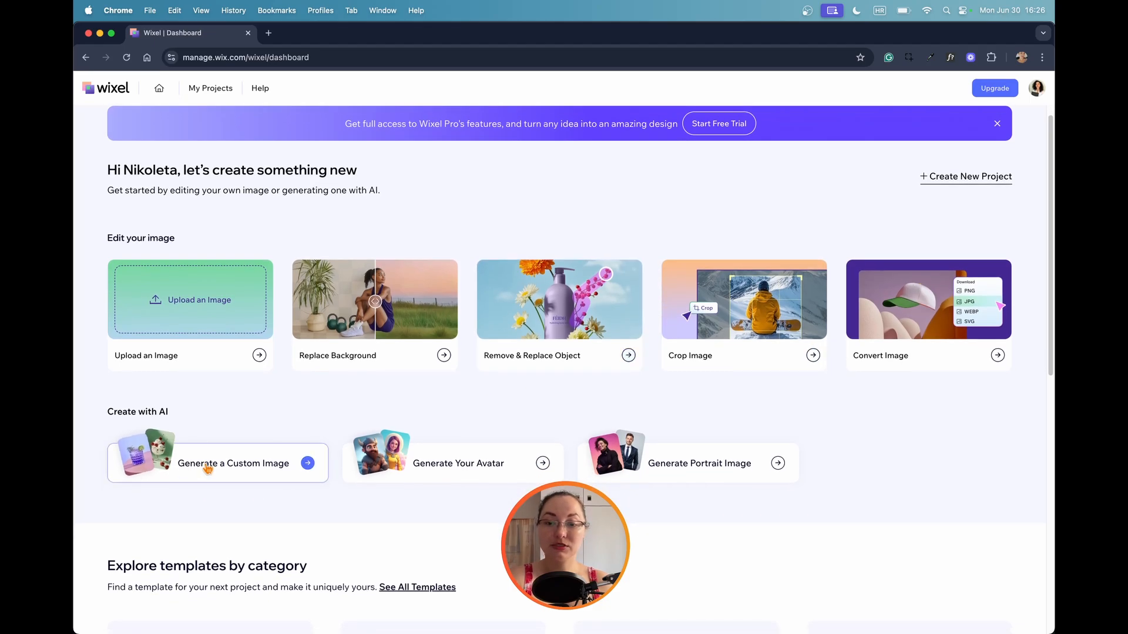
scroll(737, 456, down, 5)
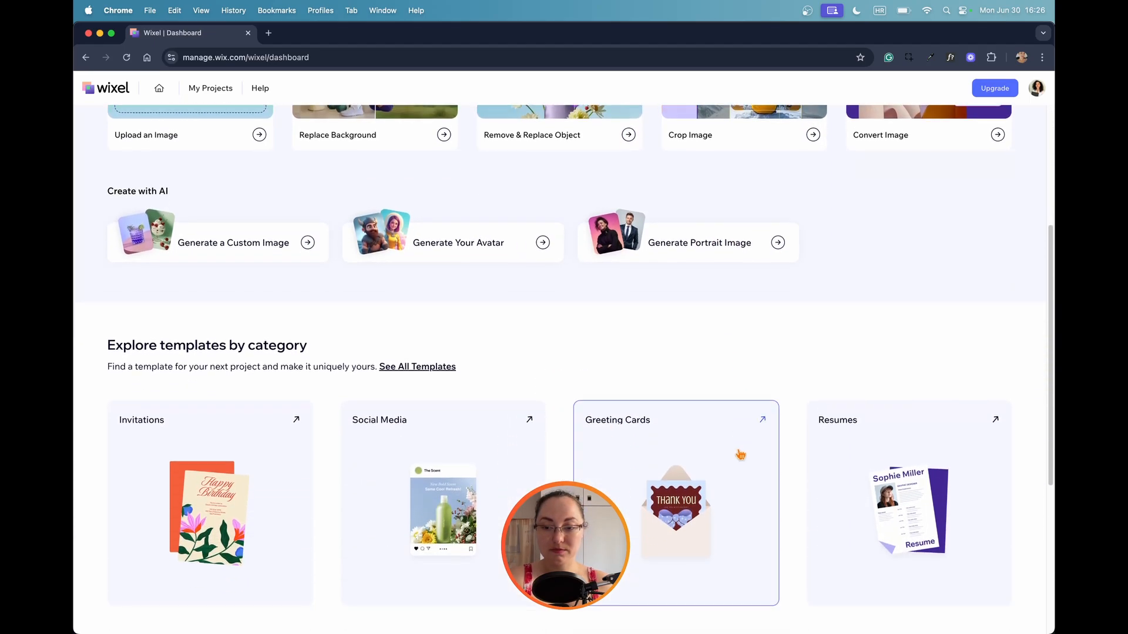
scroll(740, 455, down, 2)
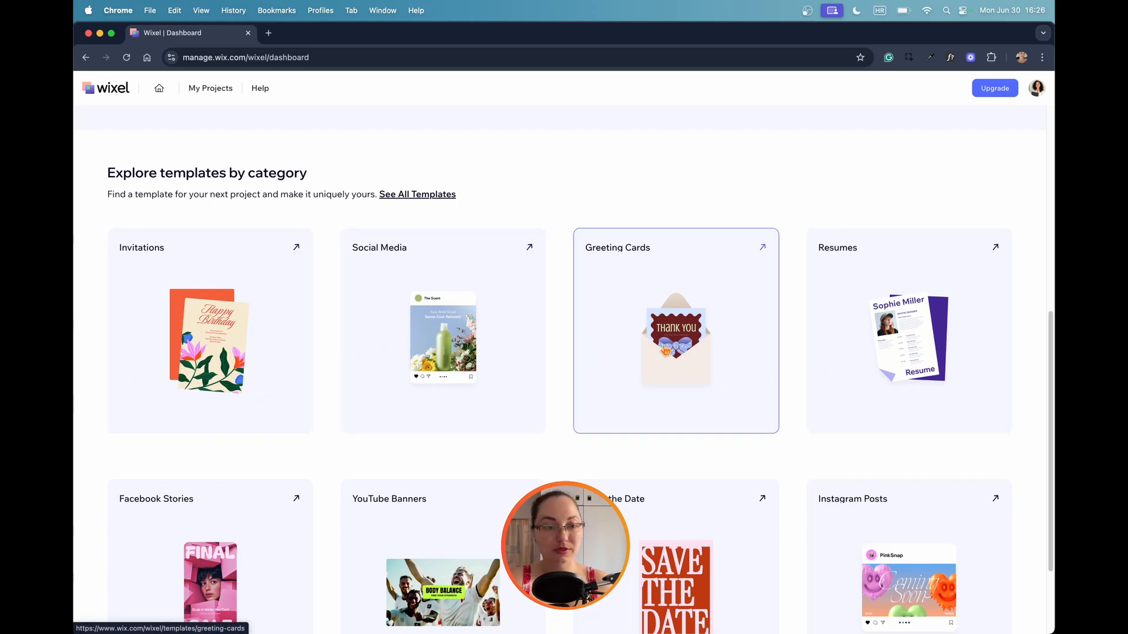
scroll(901, 329, down, 4)
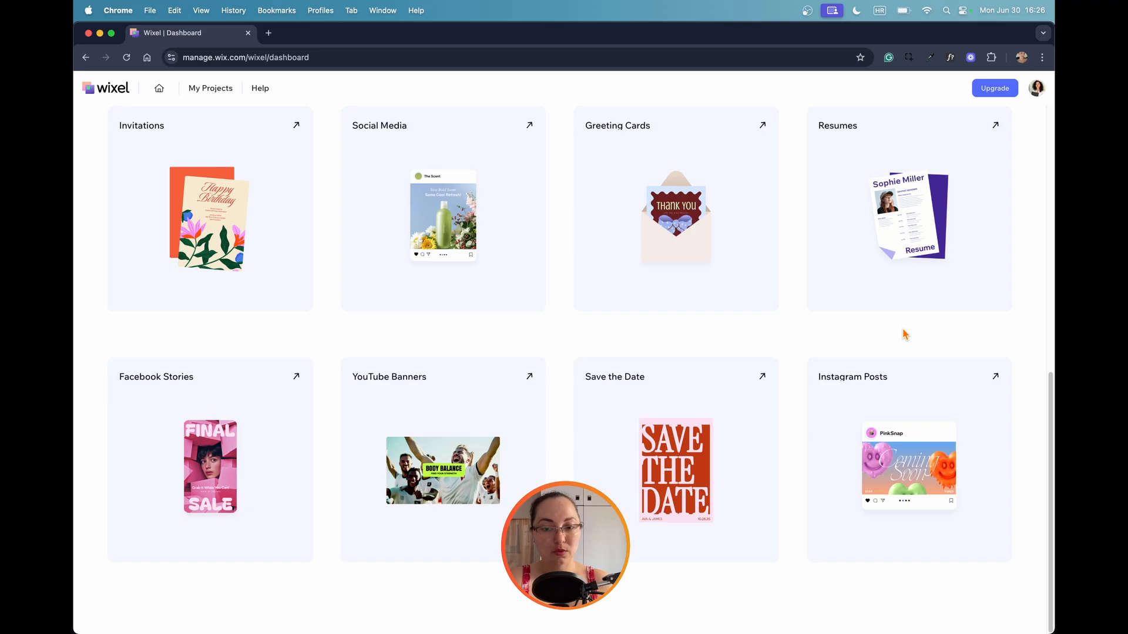
scroll(903, 329, up, 5)
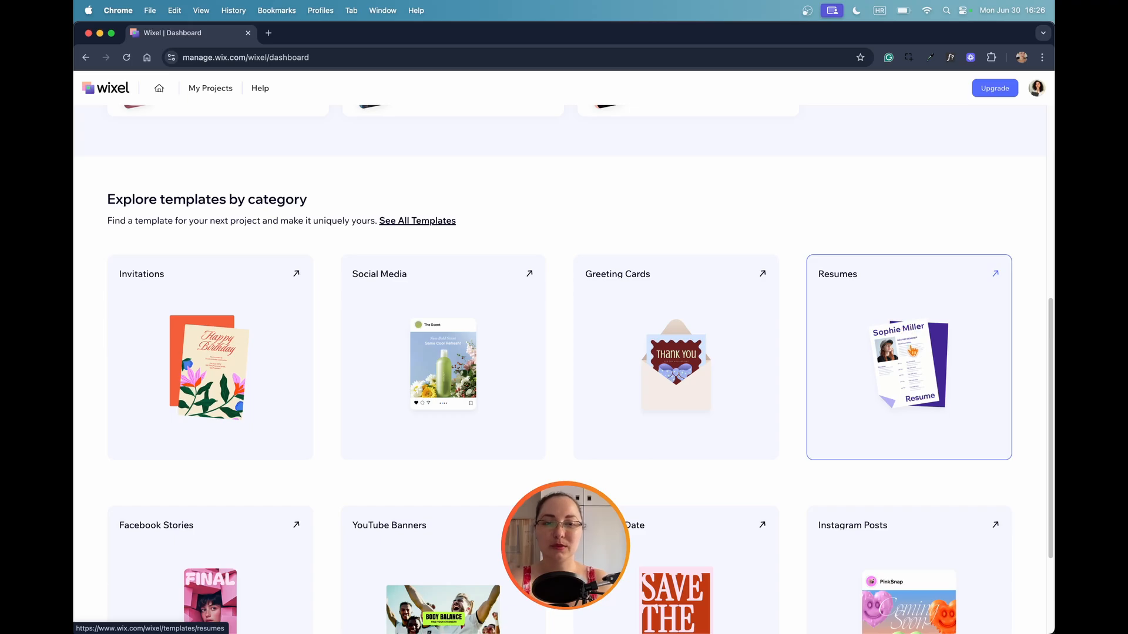
scroll(783, 470, up, 1)
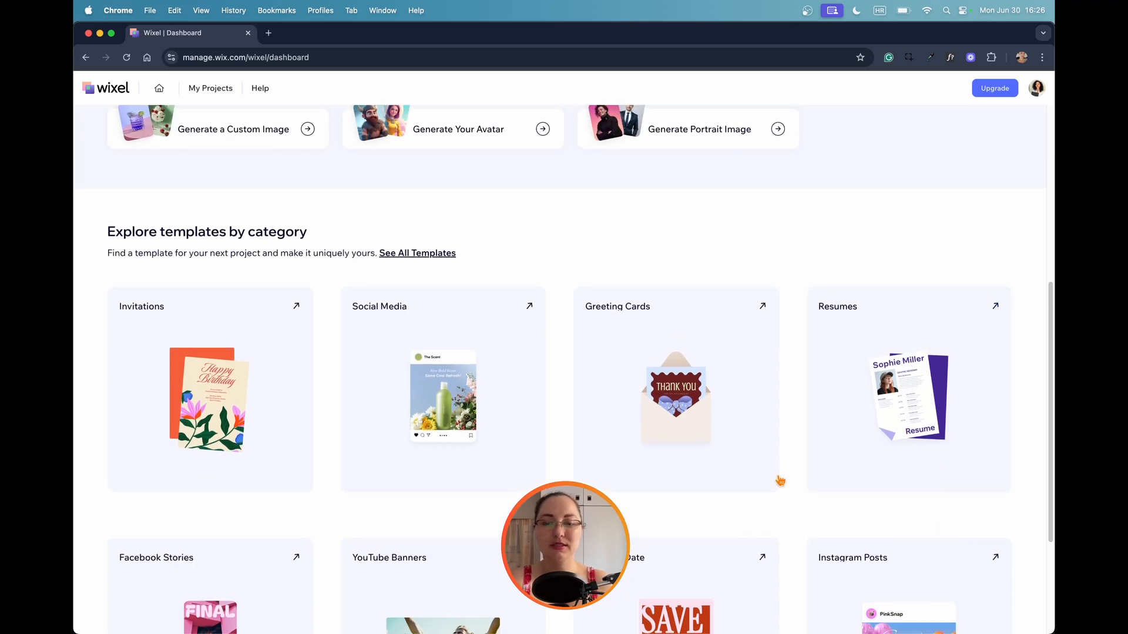
Switch to Figma, create a new Buzz file and browse its Social, Ads, Print, Business, Sales & Promotions and Events templates.
mouse_move(704, 631)
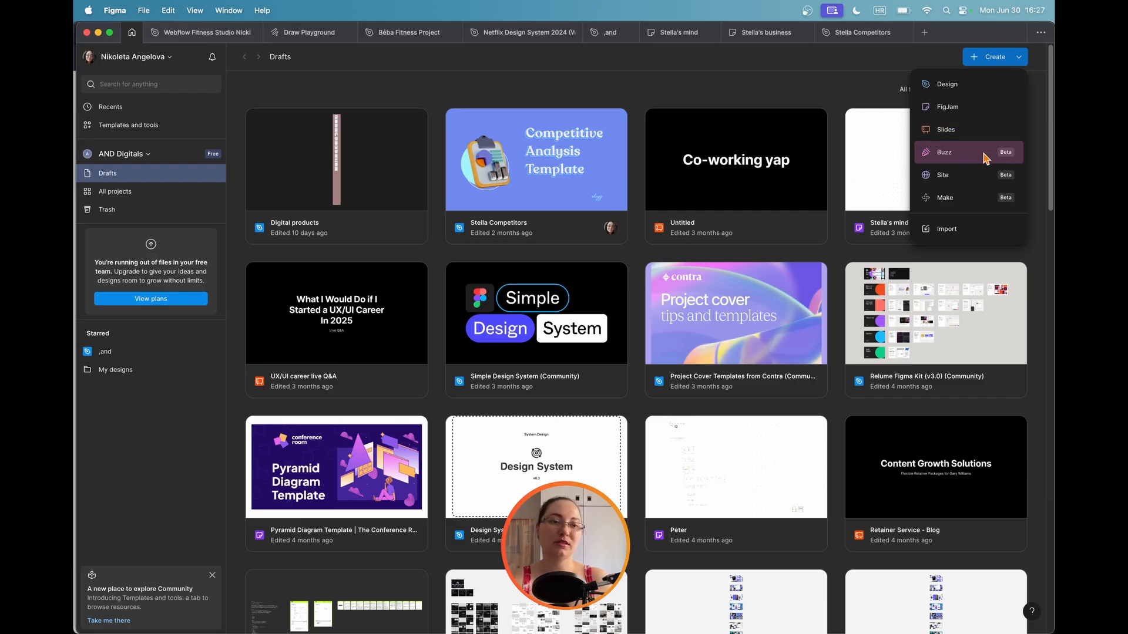
click(985, 158)
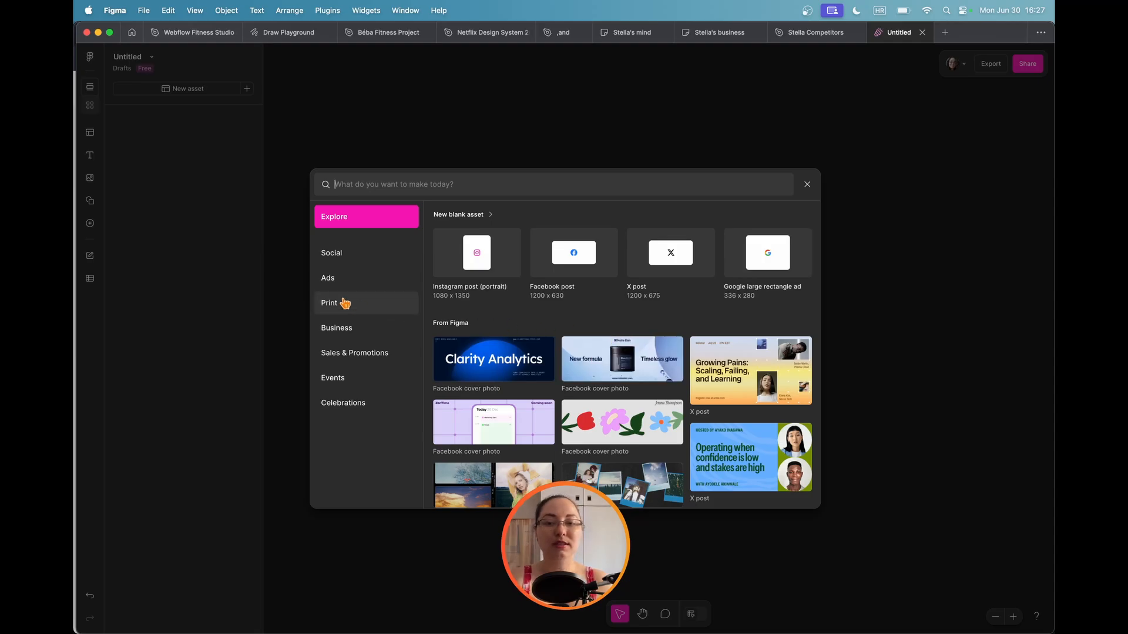
click(333, 258)
click(334, 280)
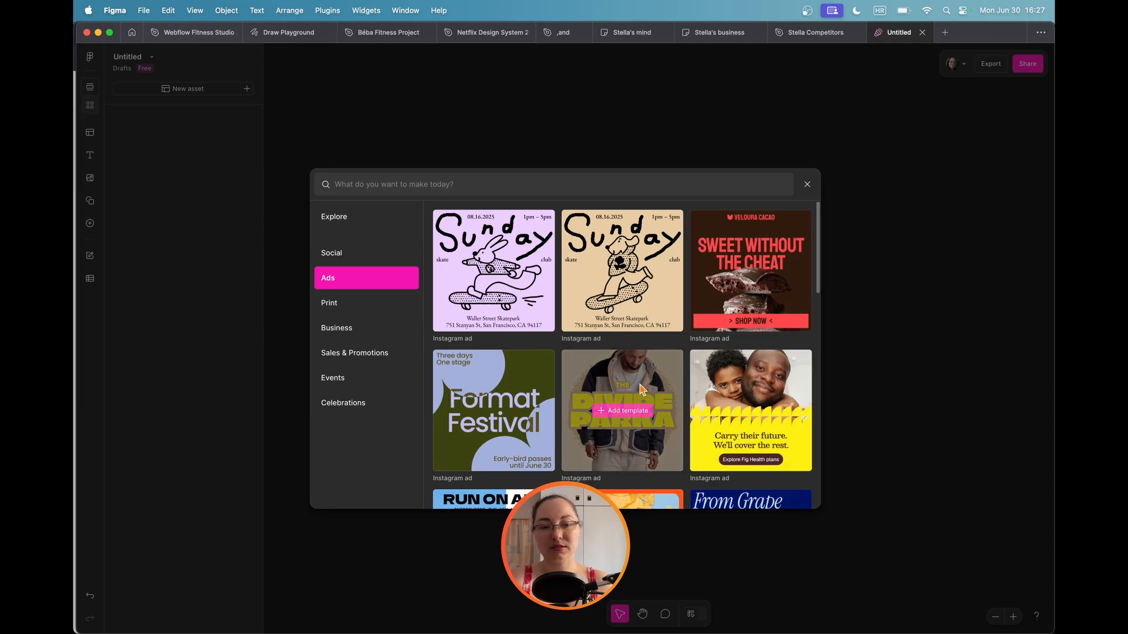
scroll(641, 383, down, 5)
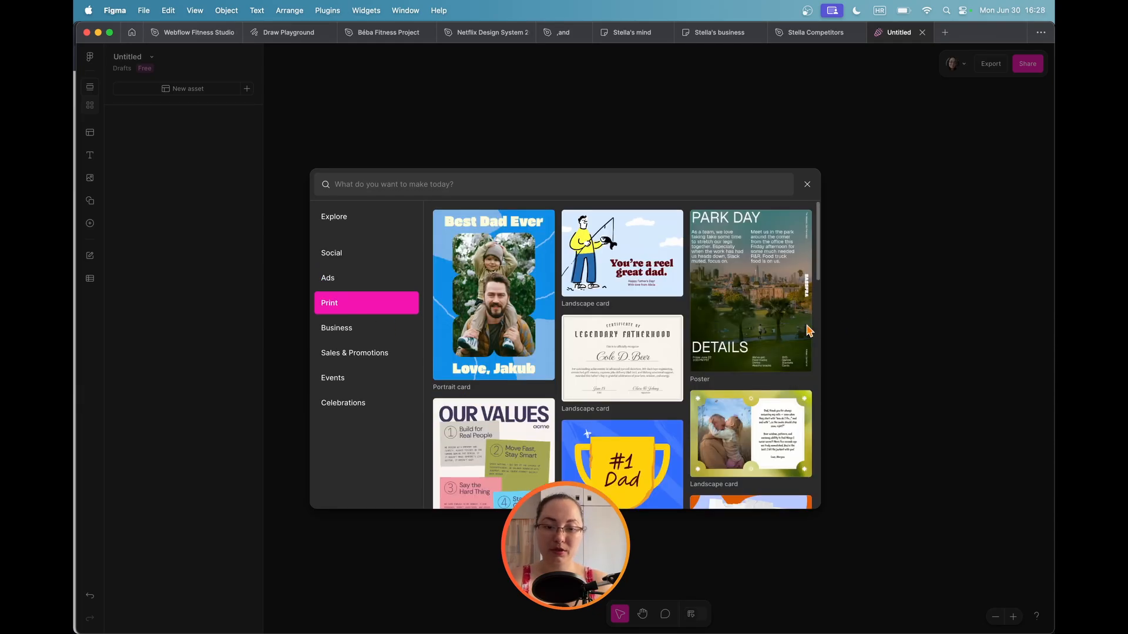
click(336, 328)
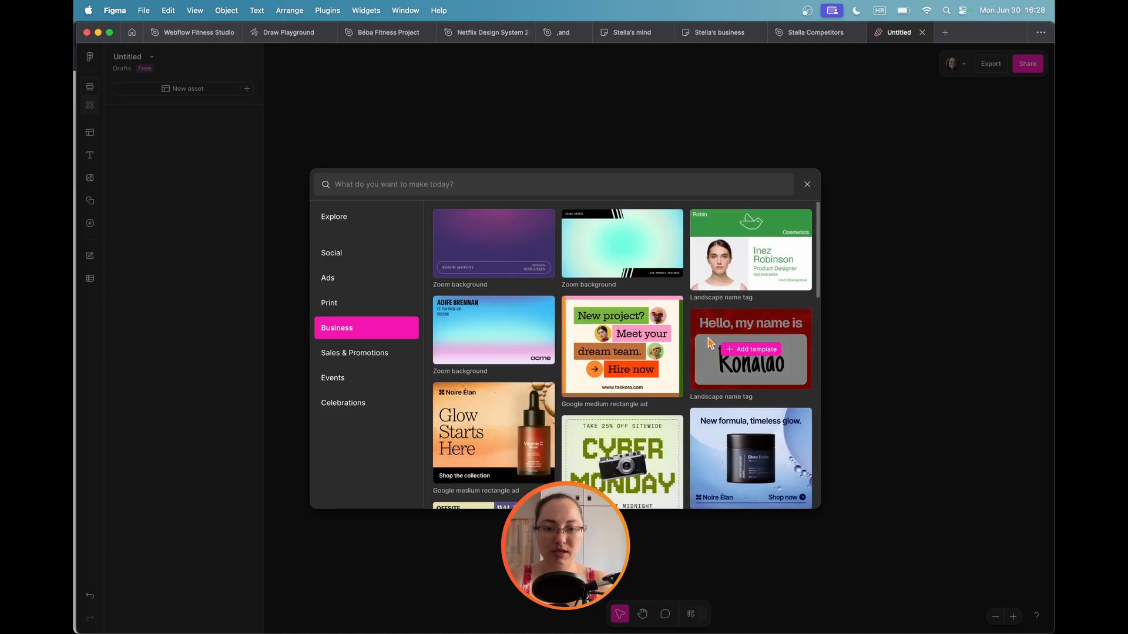
scroll(712, 335, down, 10)
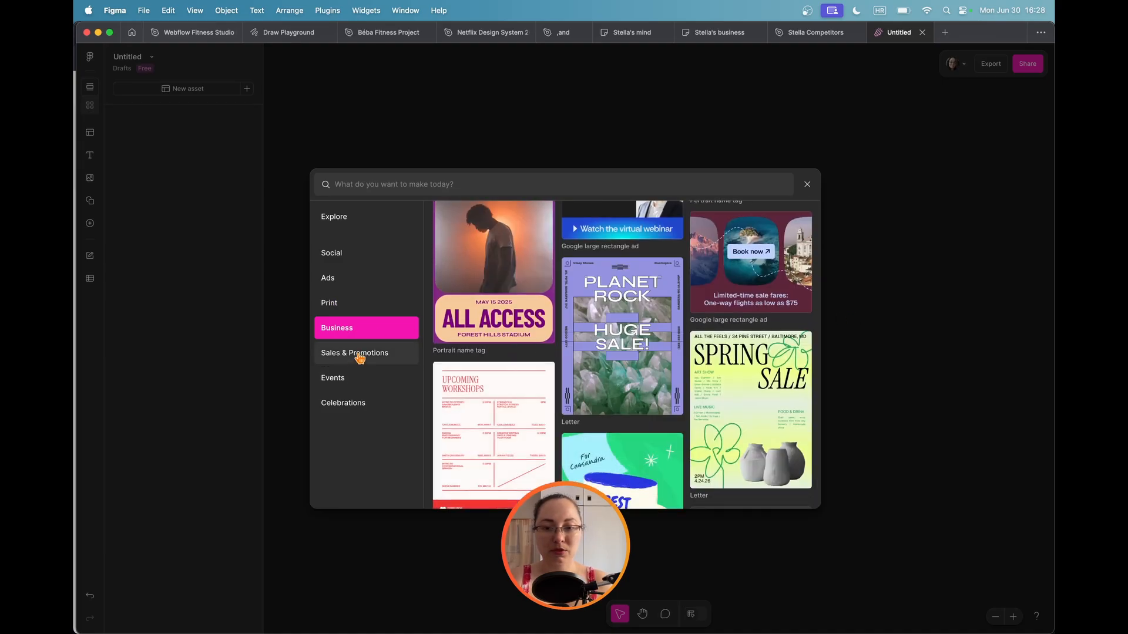
click(367, 354)
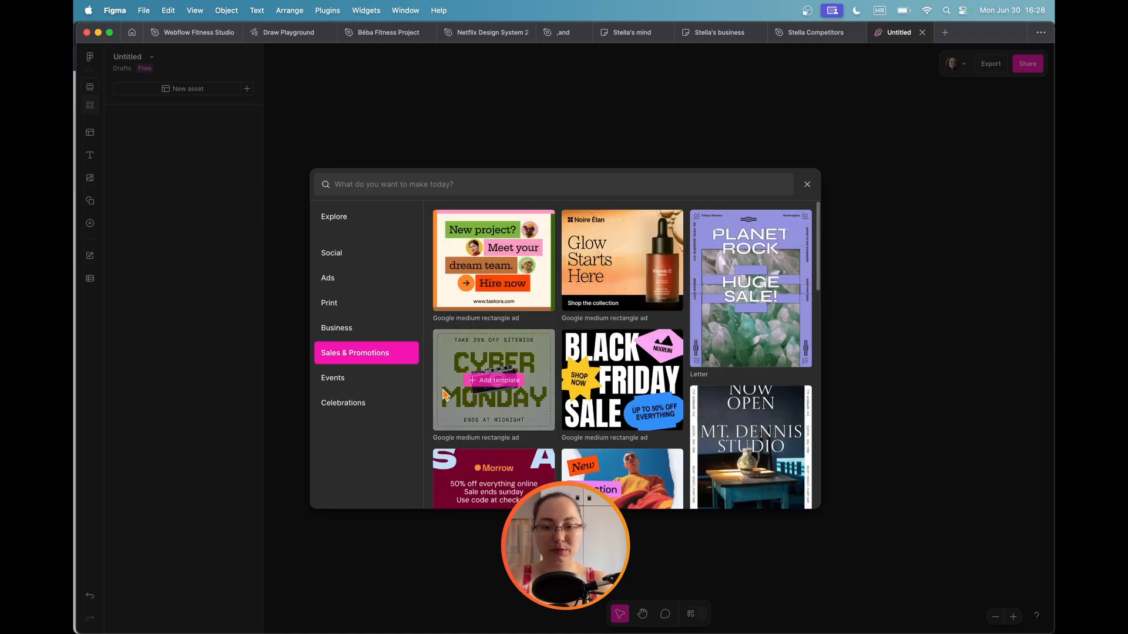
click(332, 385)
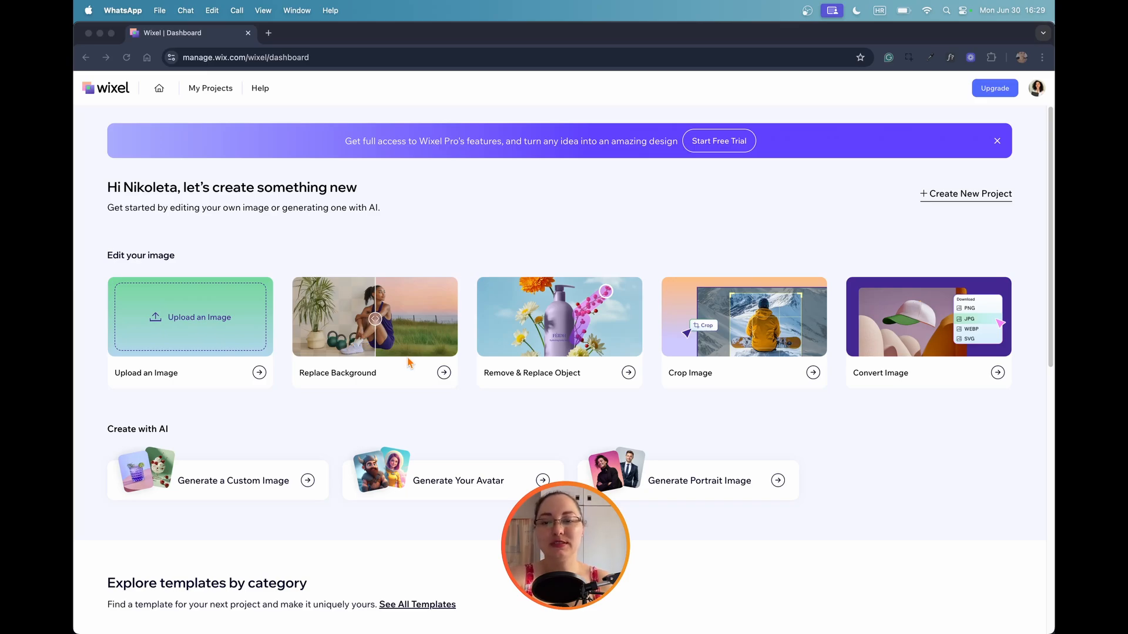
Start the Replace Background tool with the first WhatsApp image from the Downloads folder.
click(437, 372)
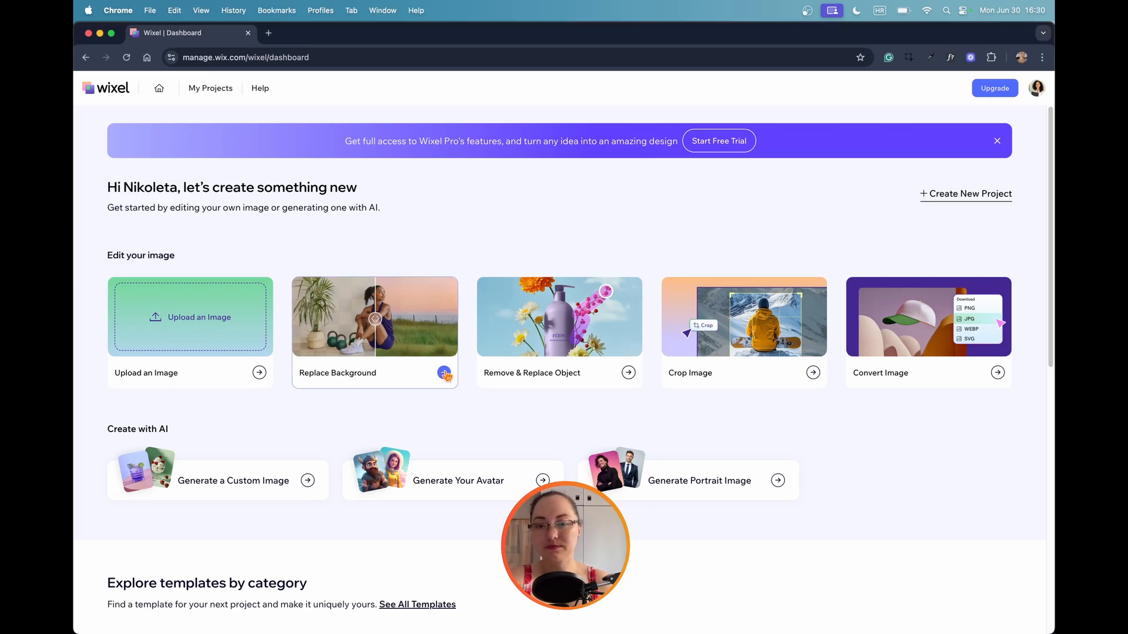
click(444, 373)
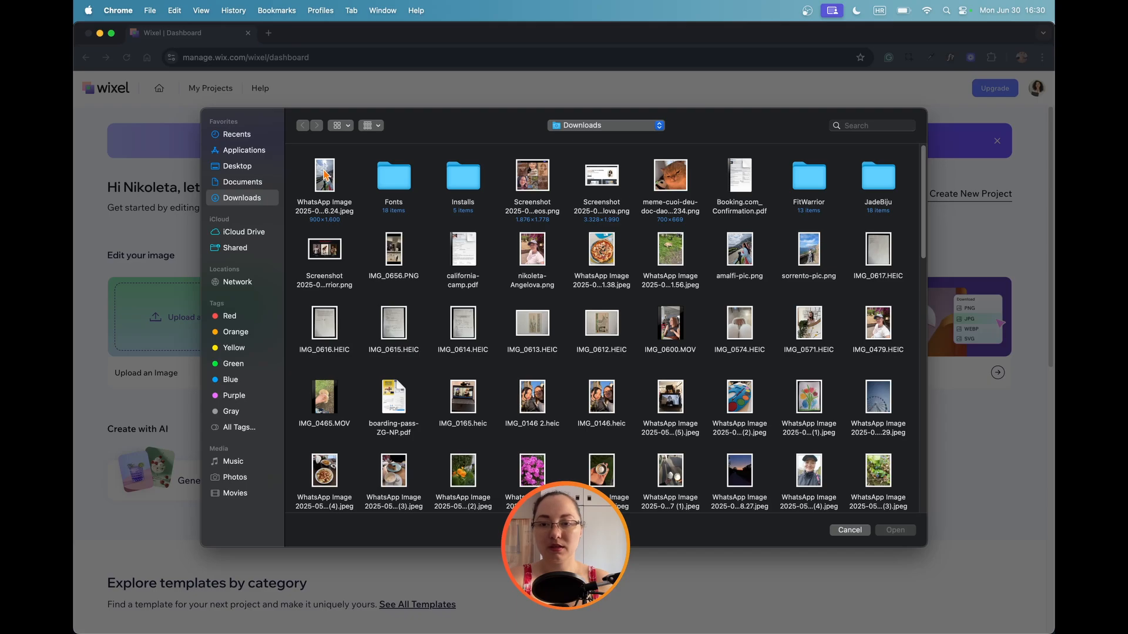
click(326, 174)
click(895, 534)
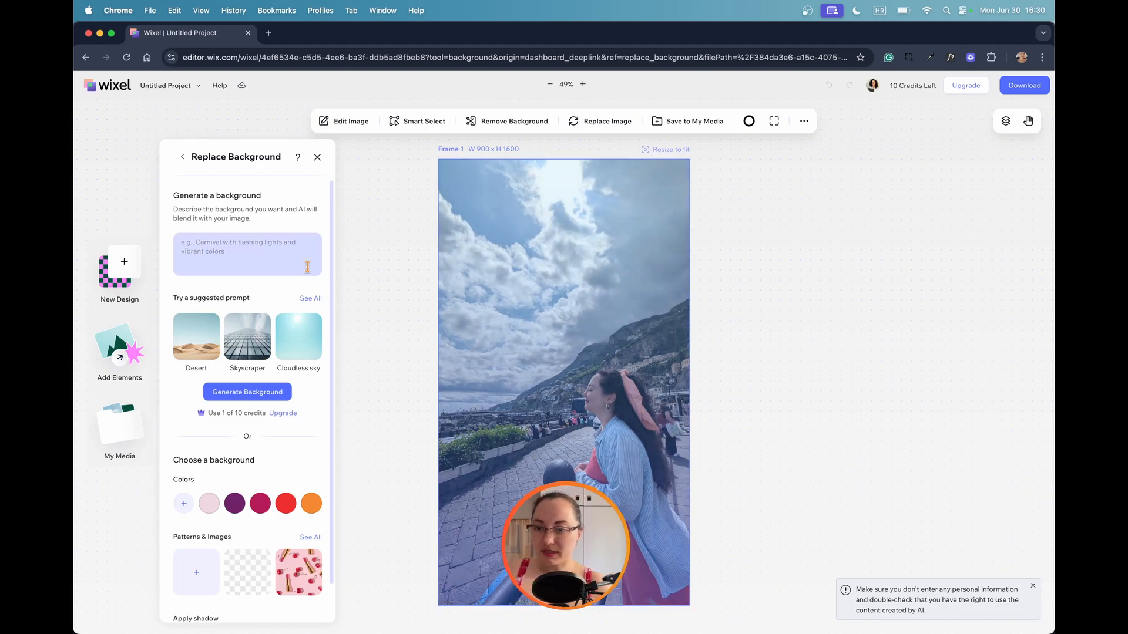
Generate a new background from the prompt "Santorini's picturesque cliffs and blue and white rooftops.".
click(265, 259)
text(Santorini's picturesque cliffs and blue and white rooftops.)
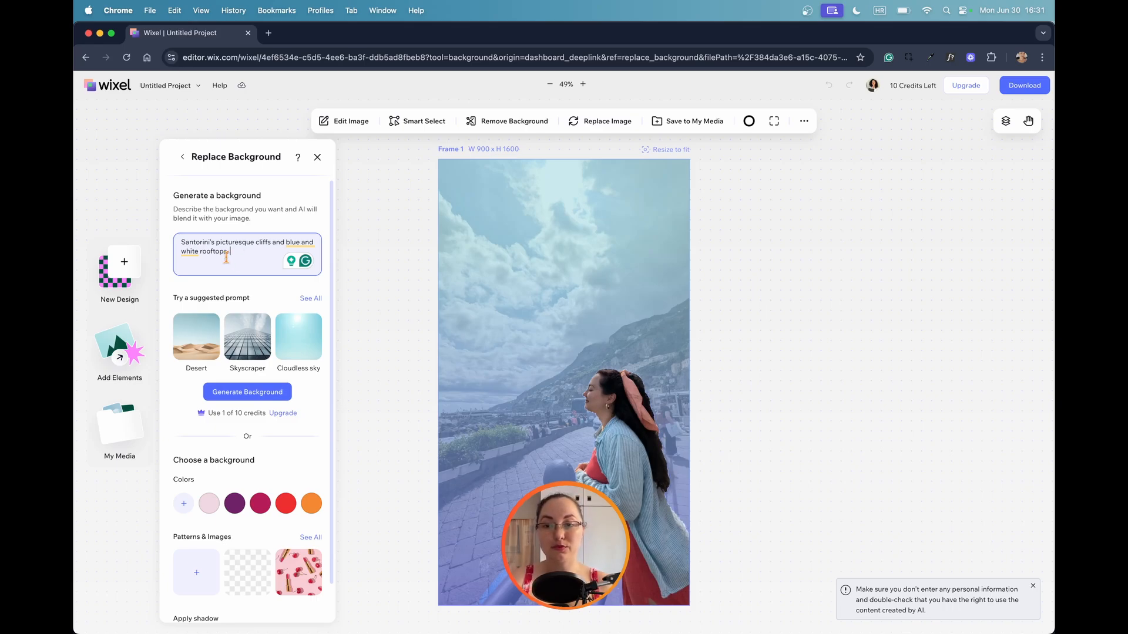
click(244, 392)
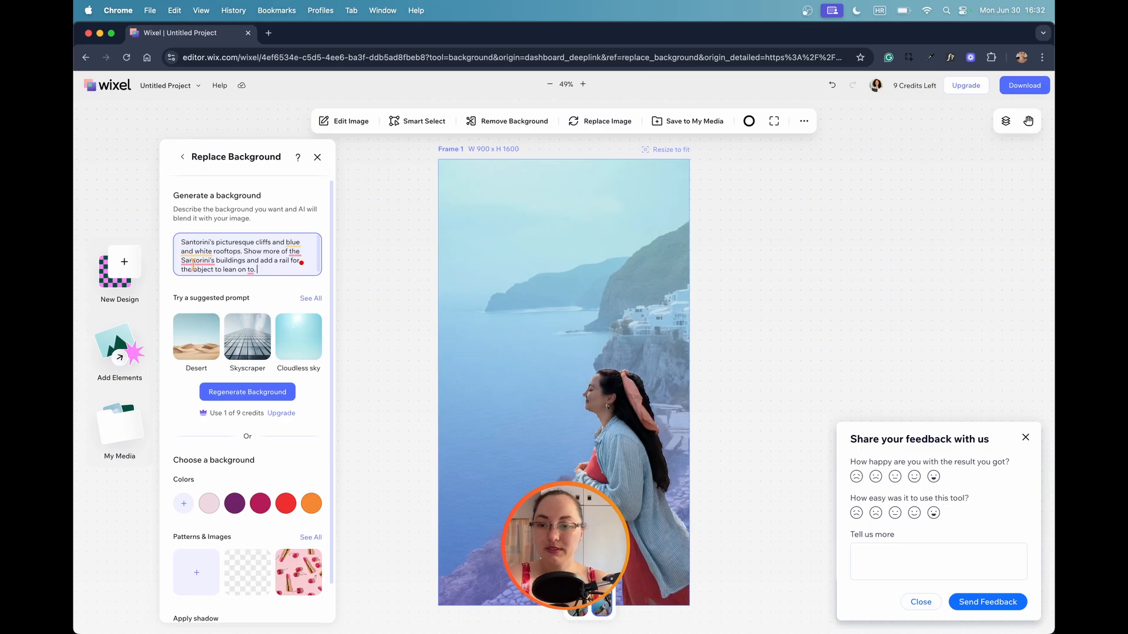
Extend the prompt with "Show more of Santorini's buildings and add a rail for the object to lean on." and regenerate the background.
mouse_move(197, 263)
click(205, 286)
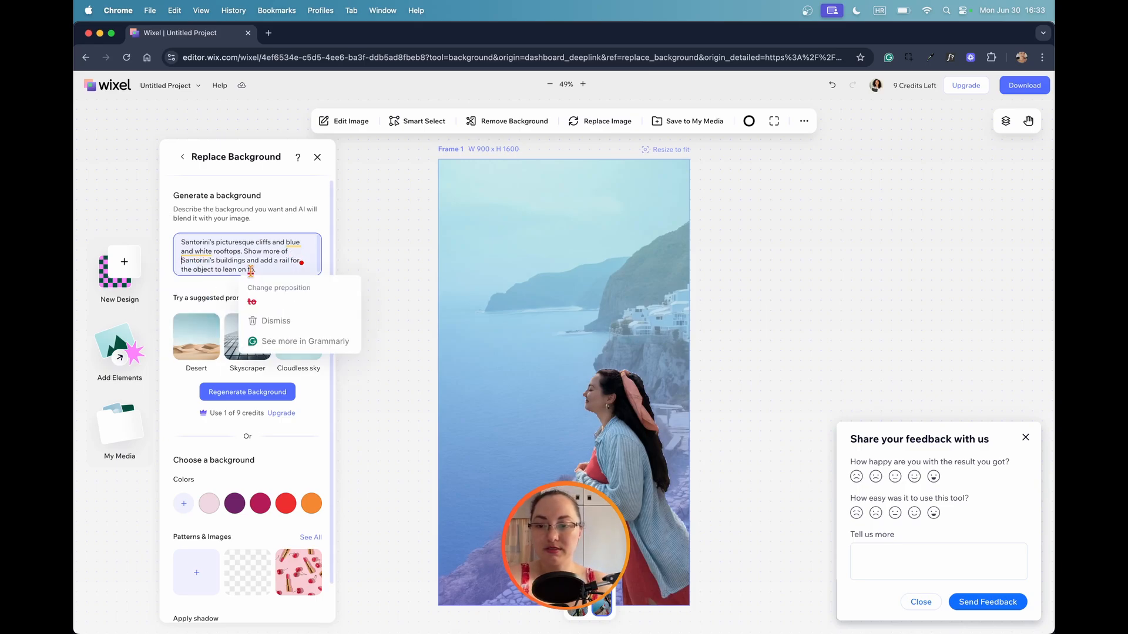
click(259, 288)
click(252, 391)
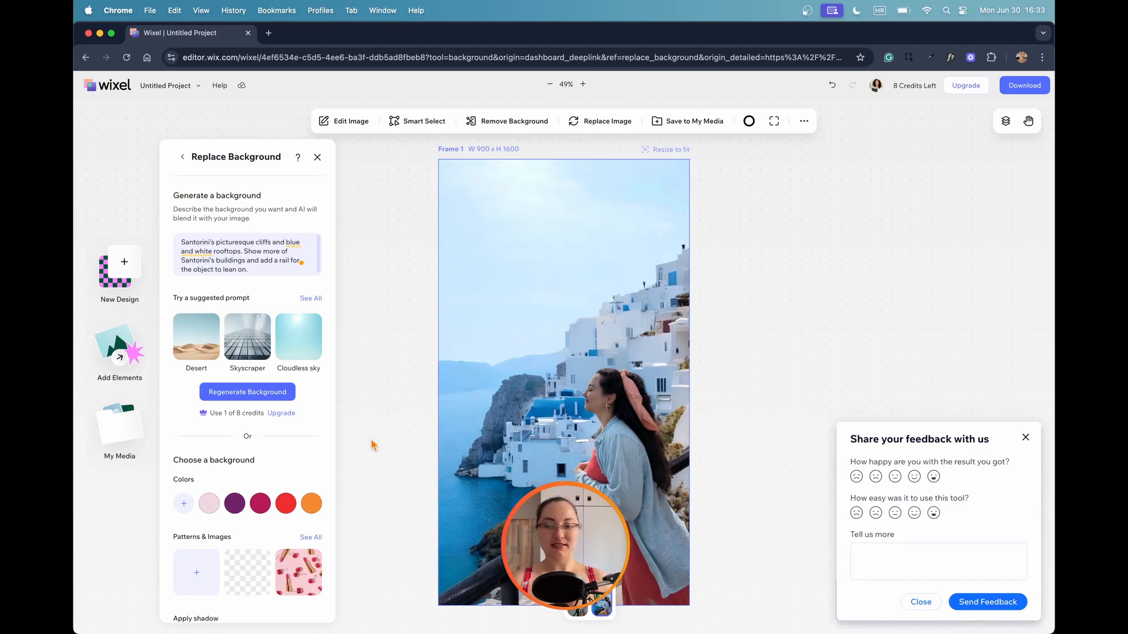
Review the remaining background options, plus the avatar styles and image variation settings among the new-design tools.
scroll(268, 421, down, 2)
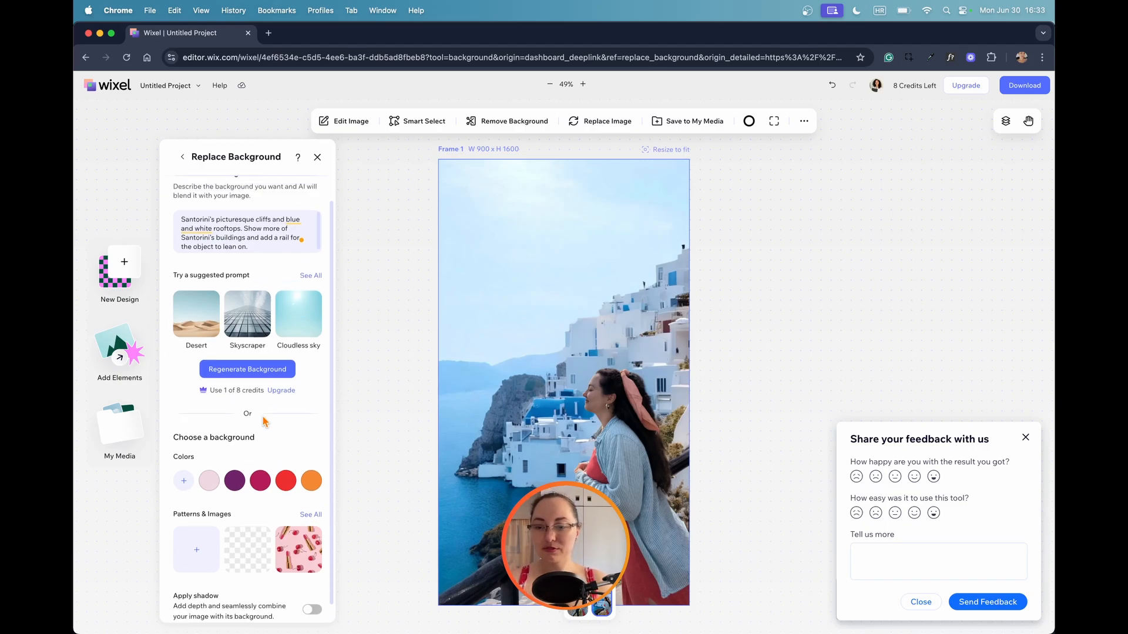
scroll(263, 421, down, 1)
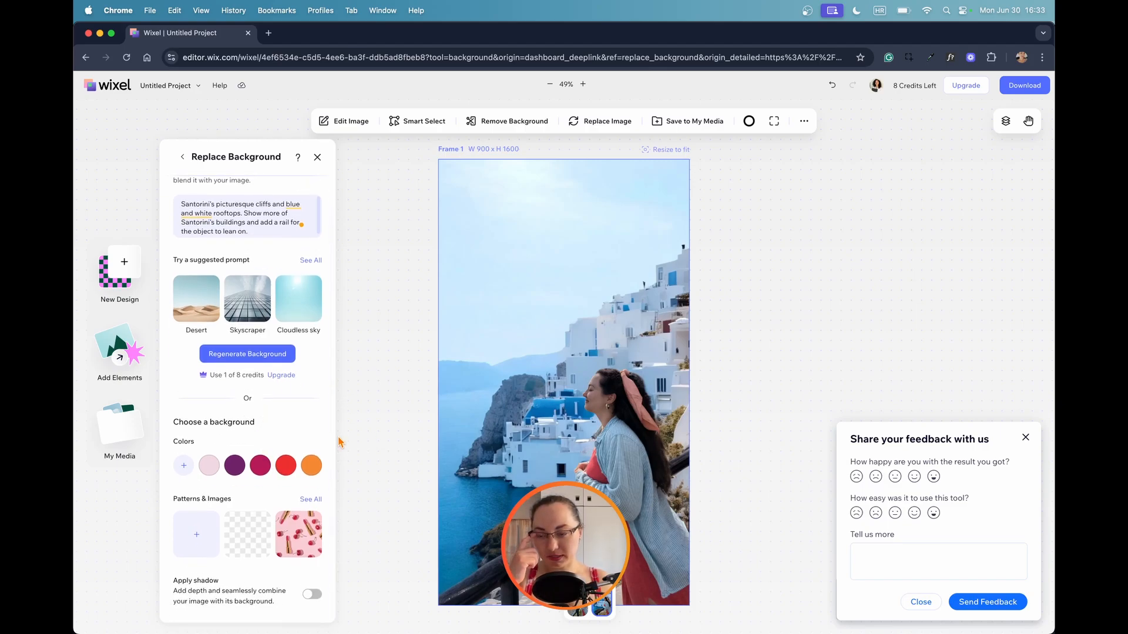
click(123, 269)
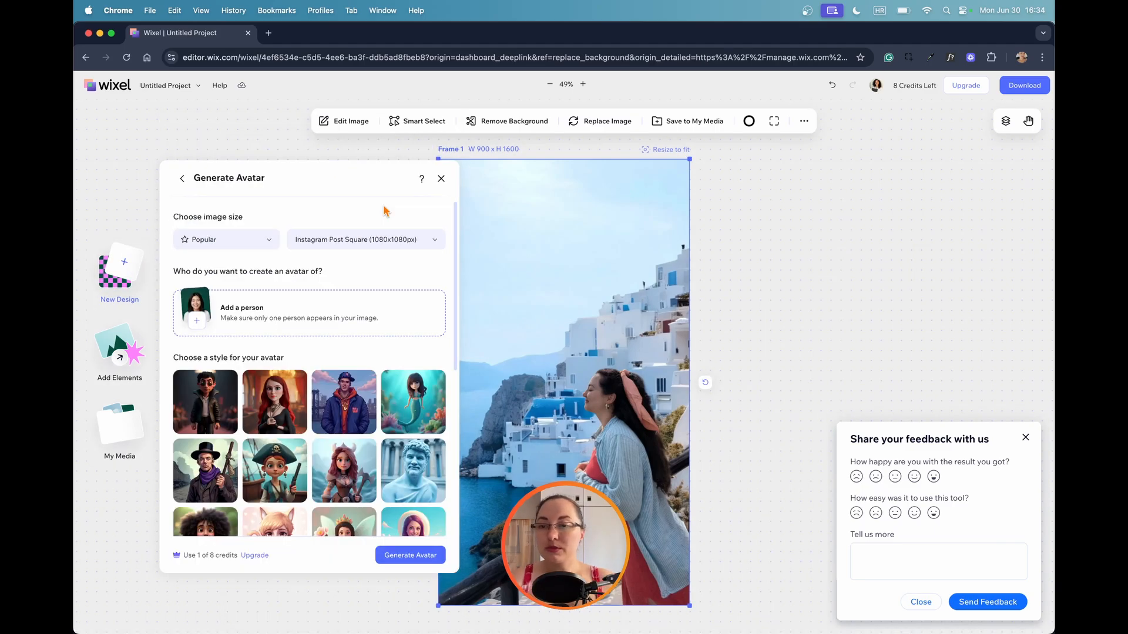
scroll(372, 300, down, 5)
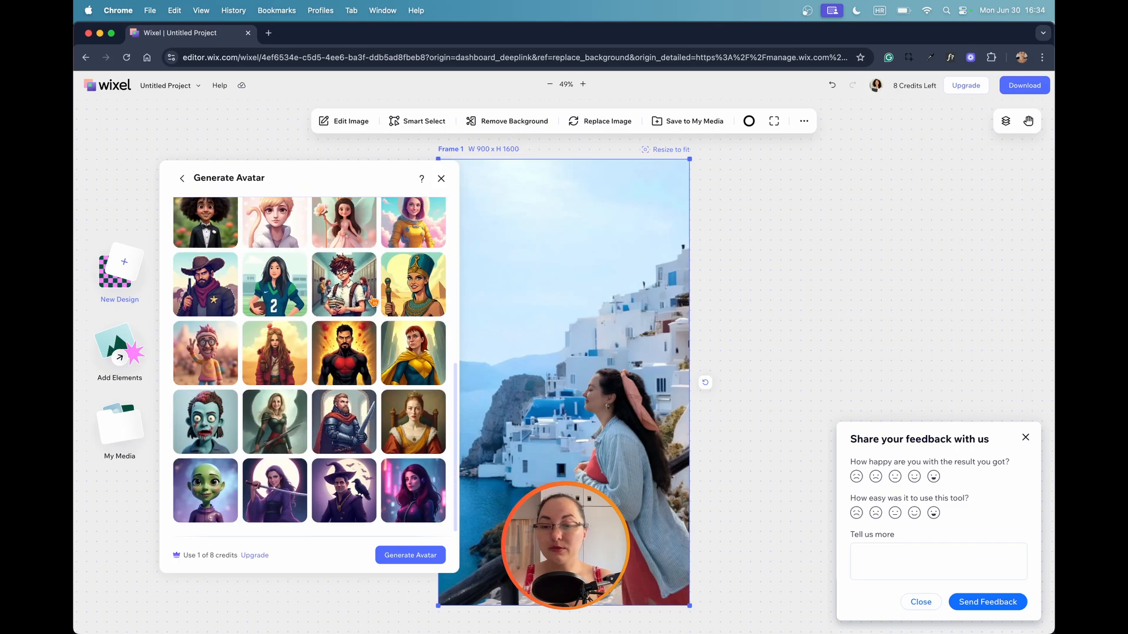
scroll(372, 301, up, 10)
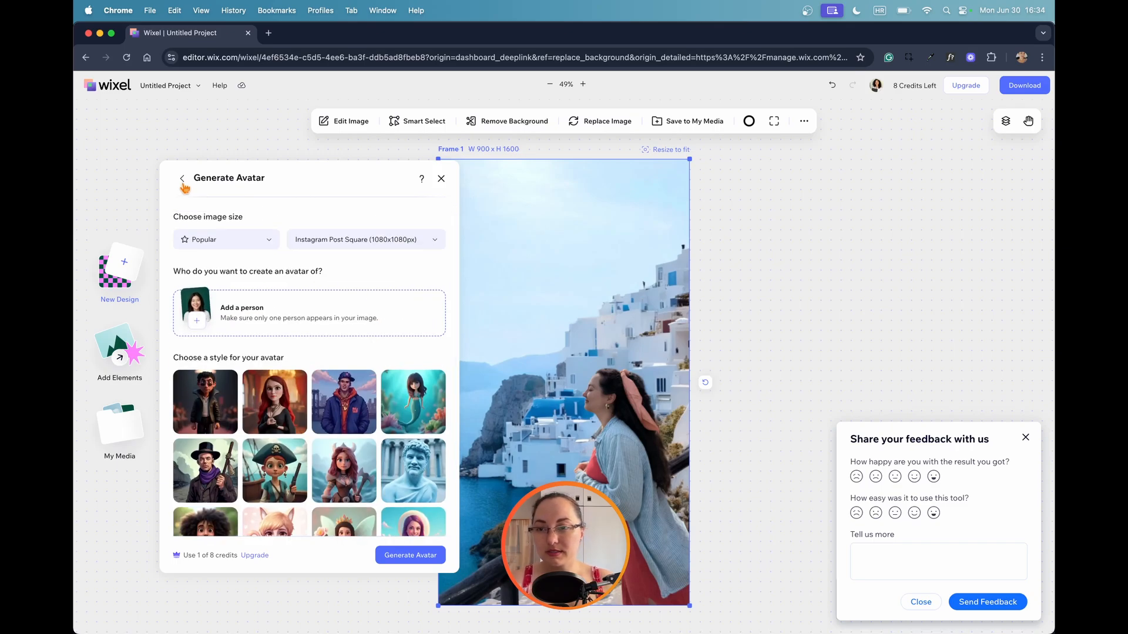
click(182, 179)
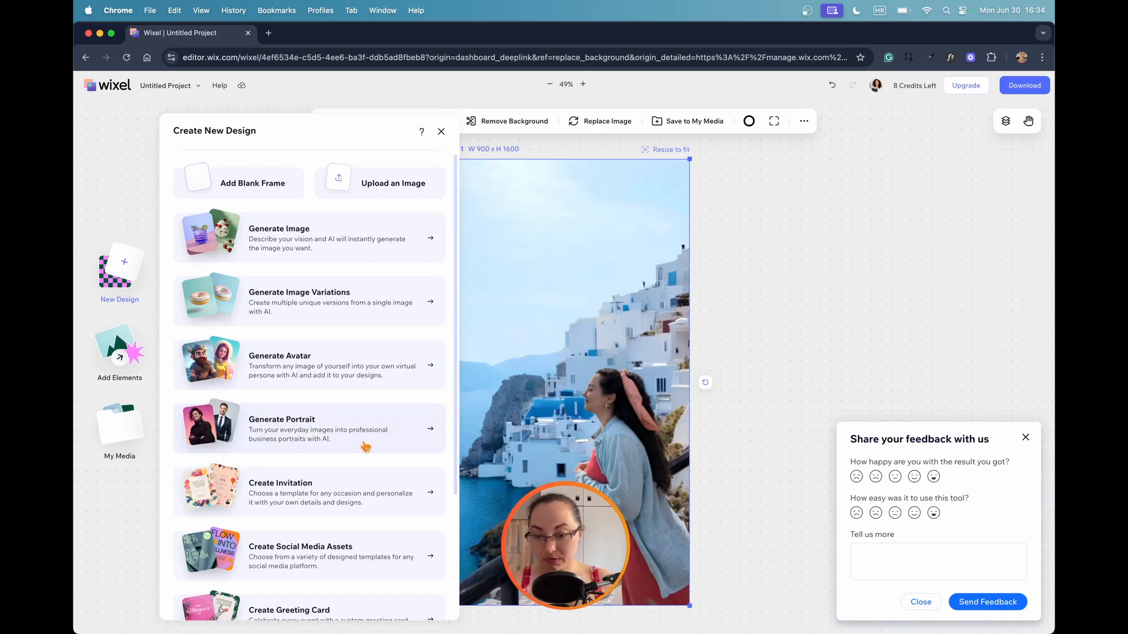
click(258, 297)
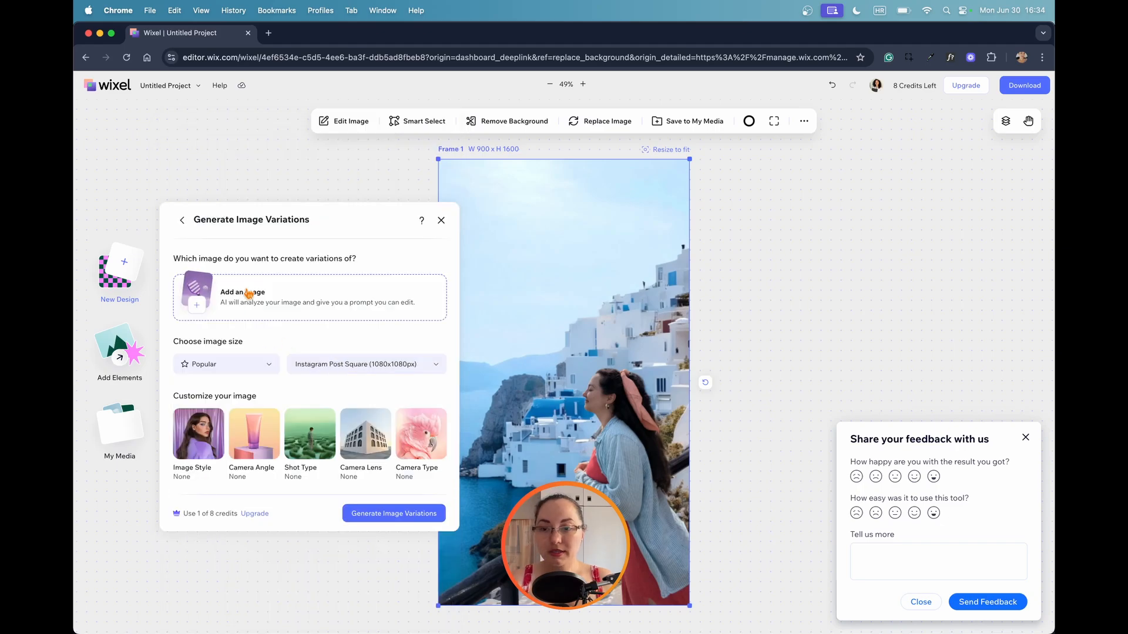
click(182, 220)
Open the Generate Image tool and add the pizza photo as the object to include.
click(328, 261)
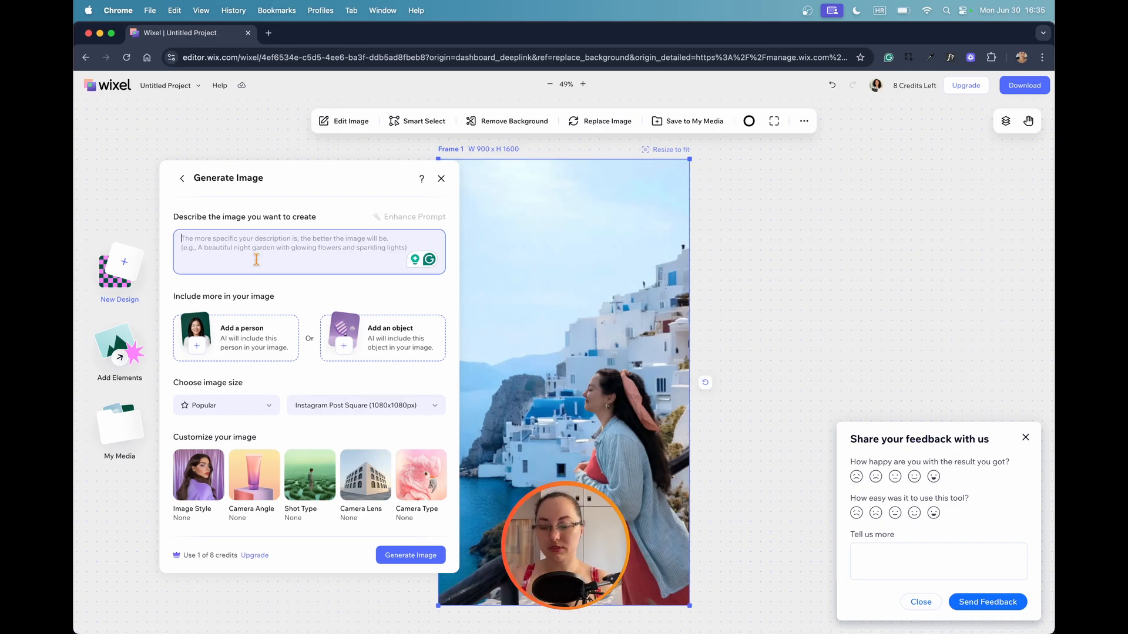
key(super+Tab)
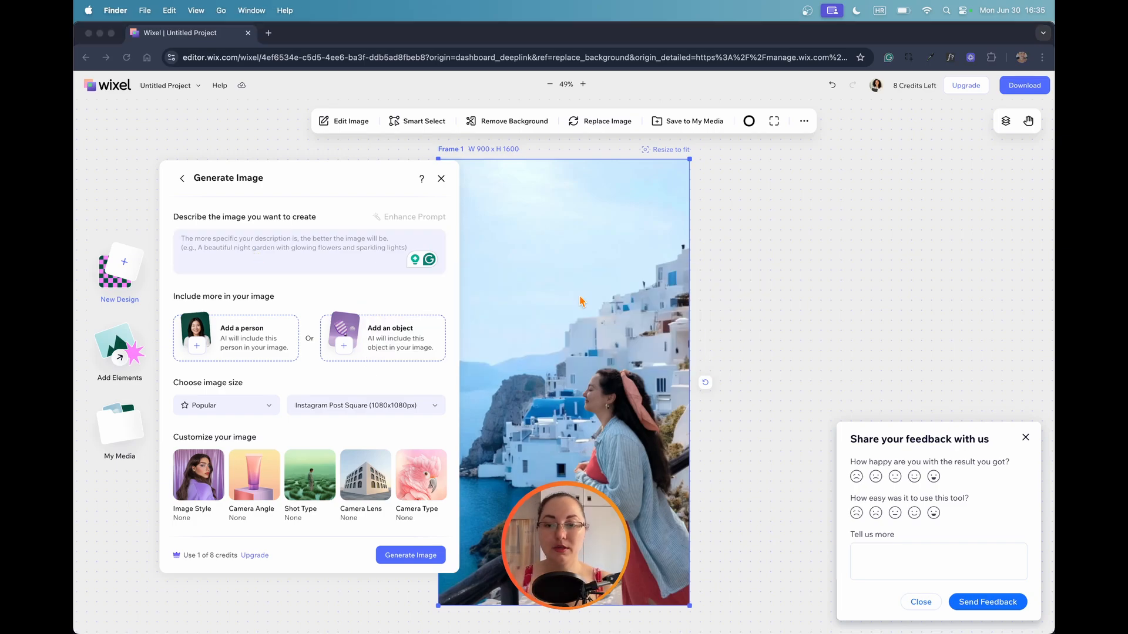
click(360, 346)
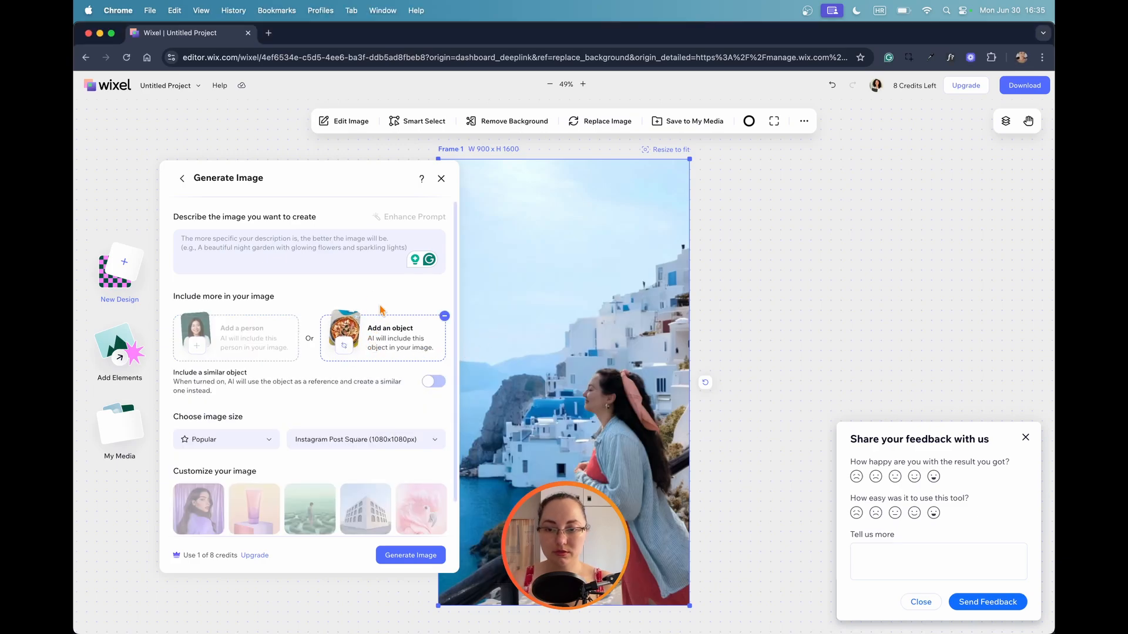
Enter the grammar-corrected image description "Different types of pizzas are flying in the air, surrounded by flour as part of a commercial.".
click(234, 247)
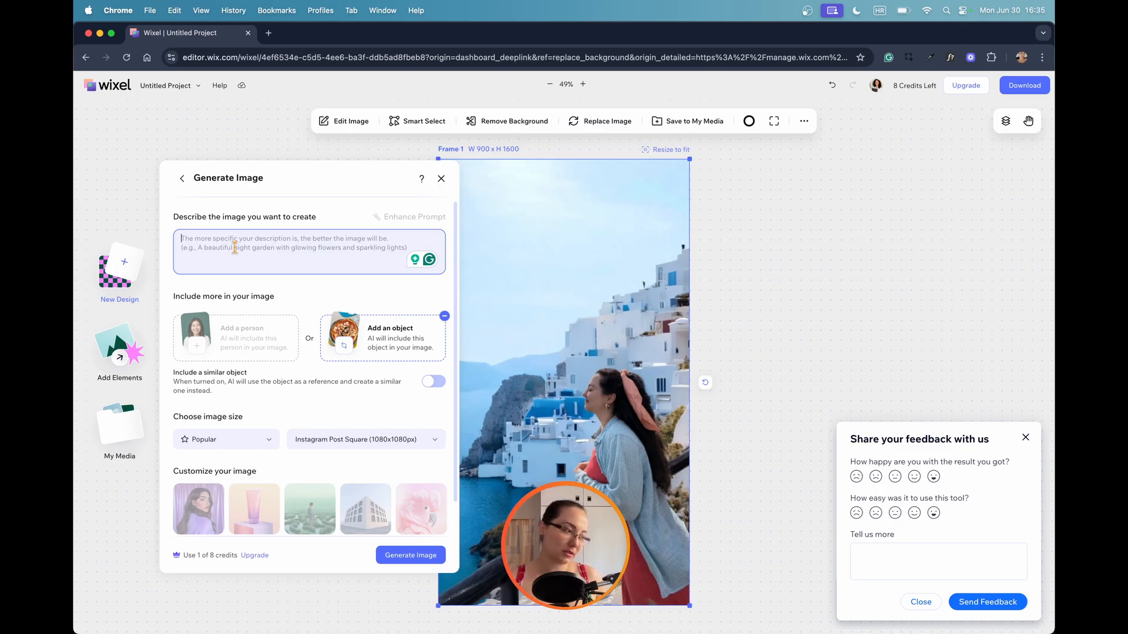
text(Different types of pizzas flying in the air surrounded by flour as part of commercial.)
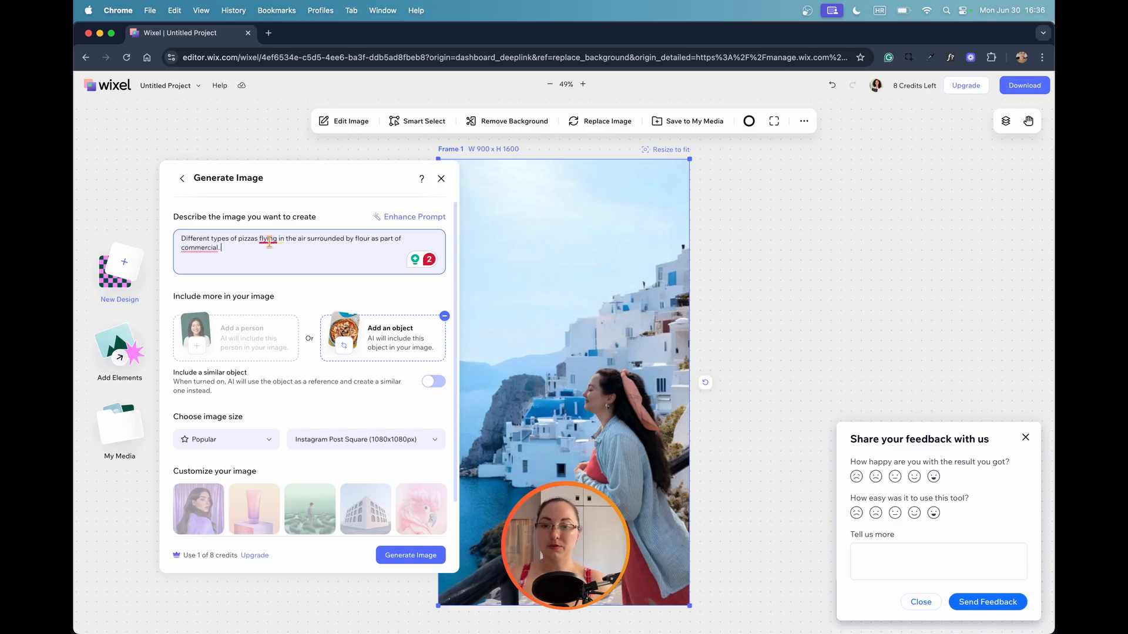
mouse_move(268, 240)
click(276, 270)
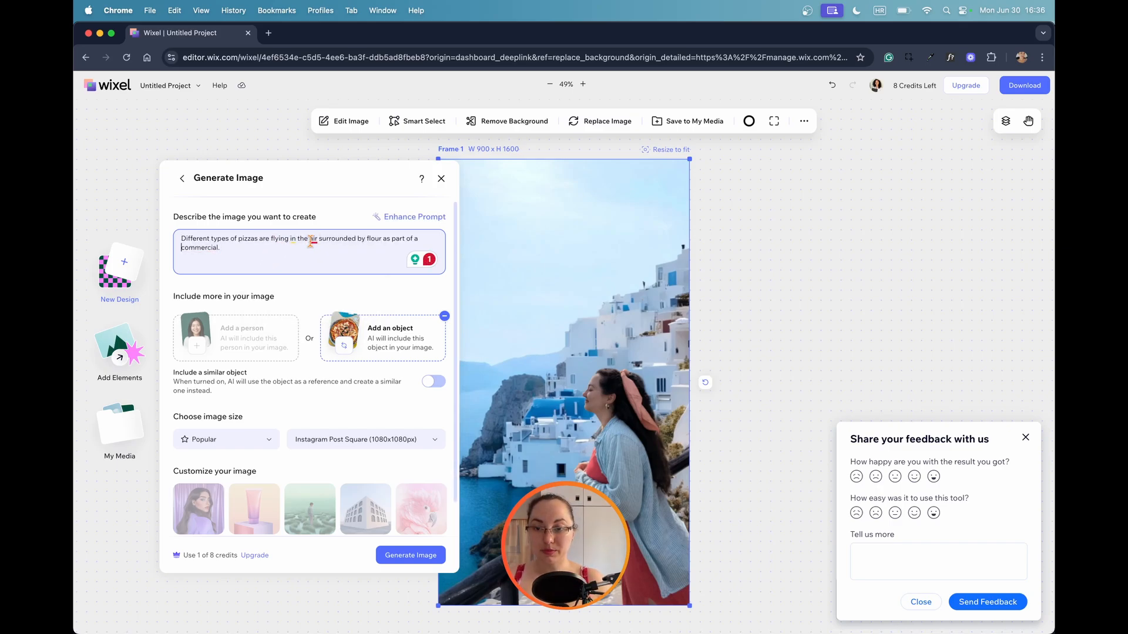
click(322, 256)
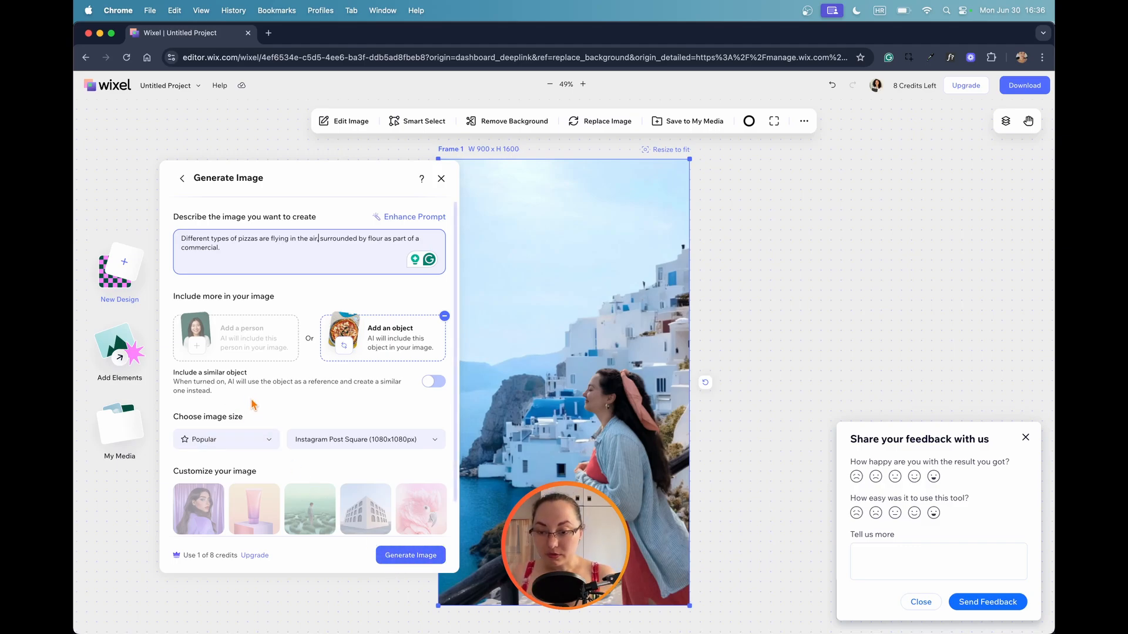
Turn on Include a similar object, generate the pizza images and dismiss the feedback form.
click(433, 383)
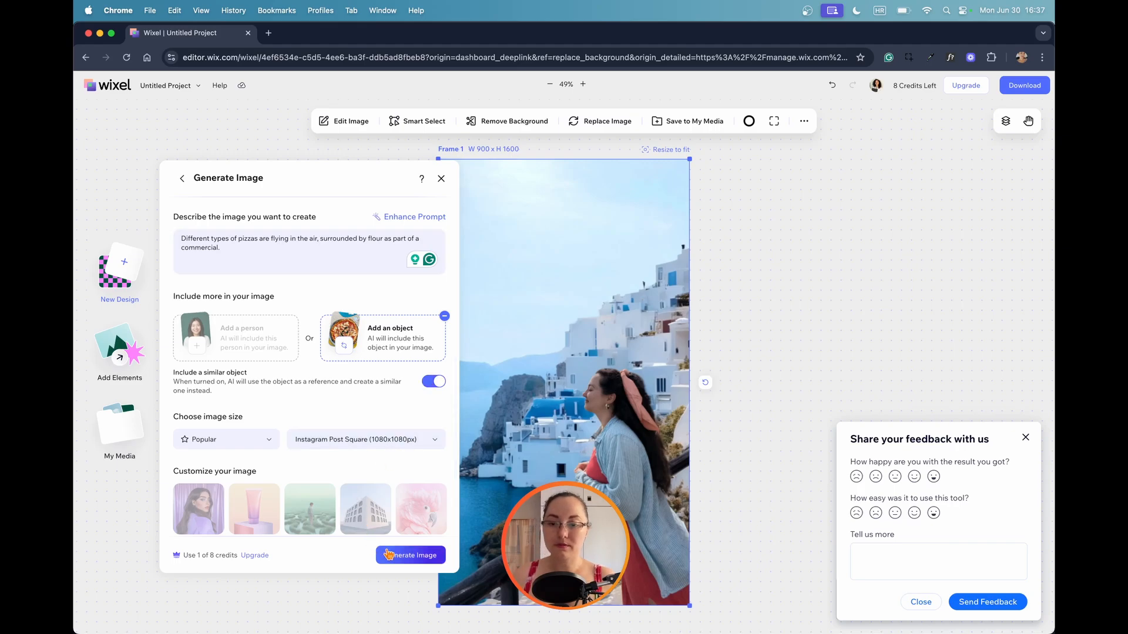
scroll(332, 464, down, 1)
click(410, 555)
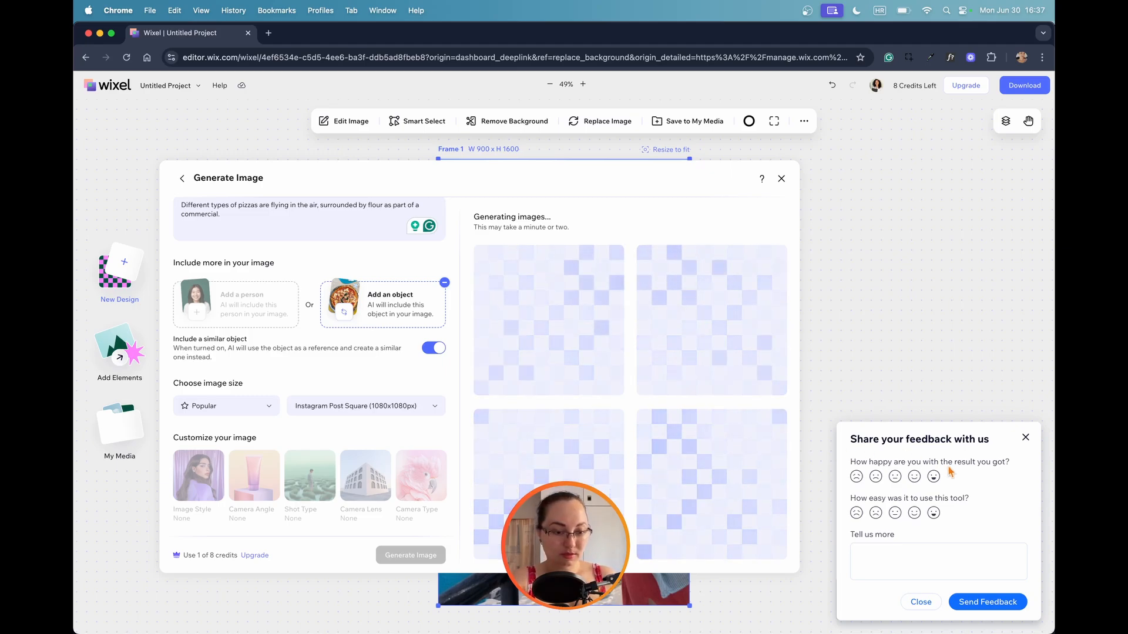
click(918, 599)
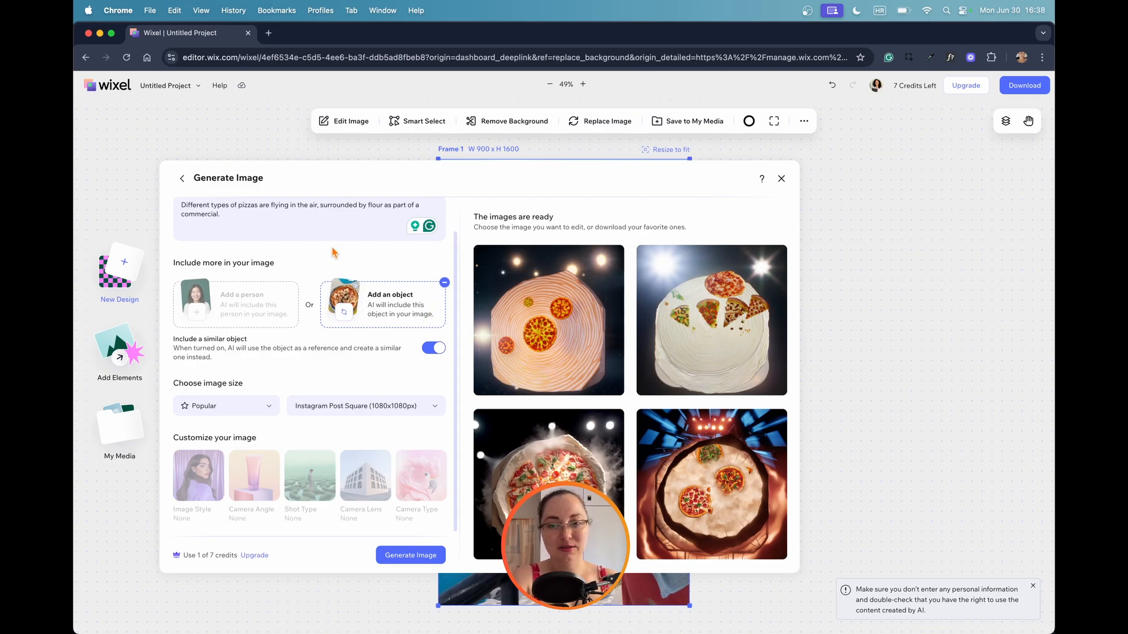
Shorten the description to "Different types of pizzas are flying in the air, surrounded by flour." and generate the images again.
drag(227, 215, 414, 198)
key(BackSpace)
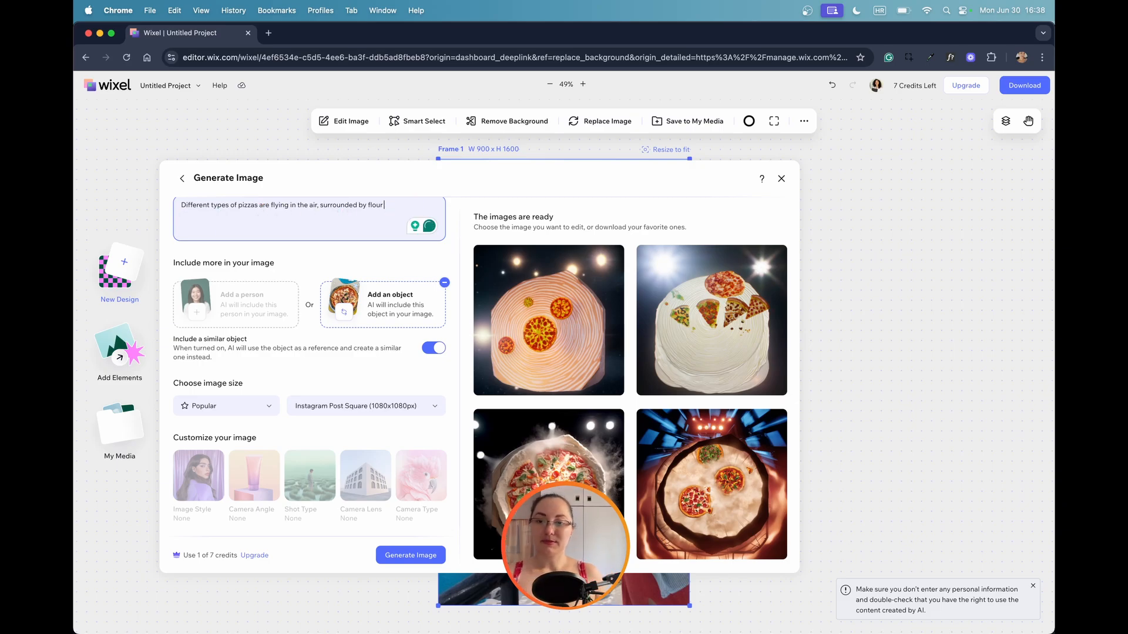
text(.)
key(Return)
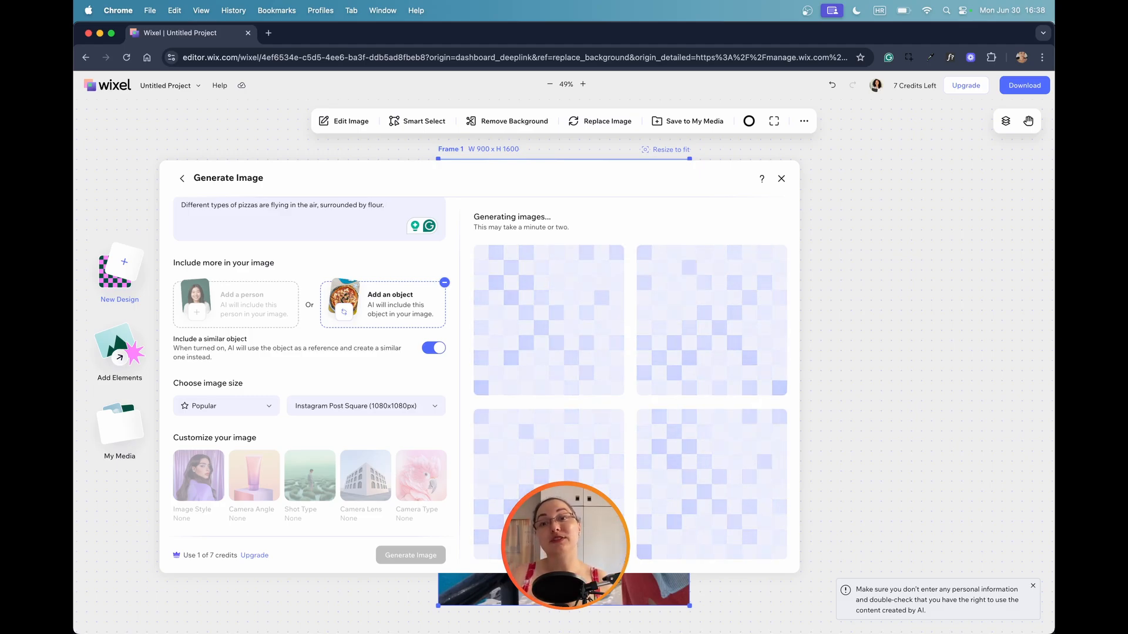
Change the description's ending to "flour dust.", enhance the prompt with AI and generate new pizza images.
key(BackSpace)
text(dust.)
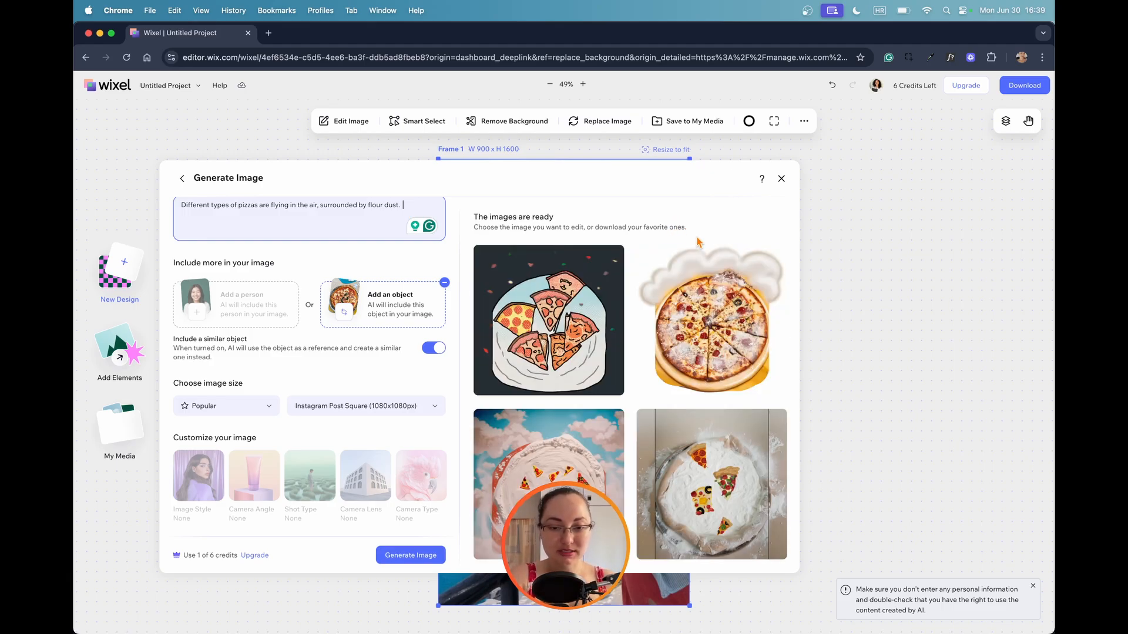
scroll(432, 242, up, 1)
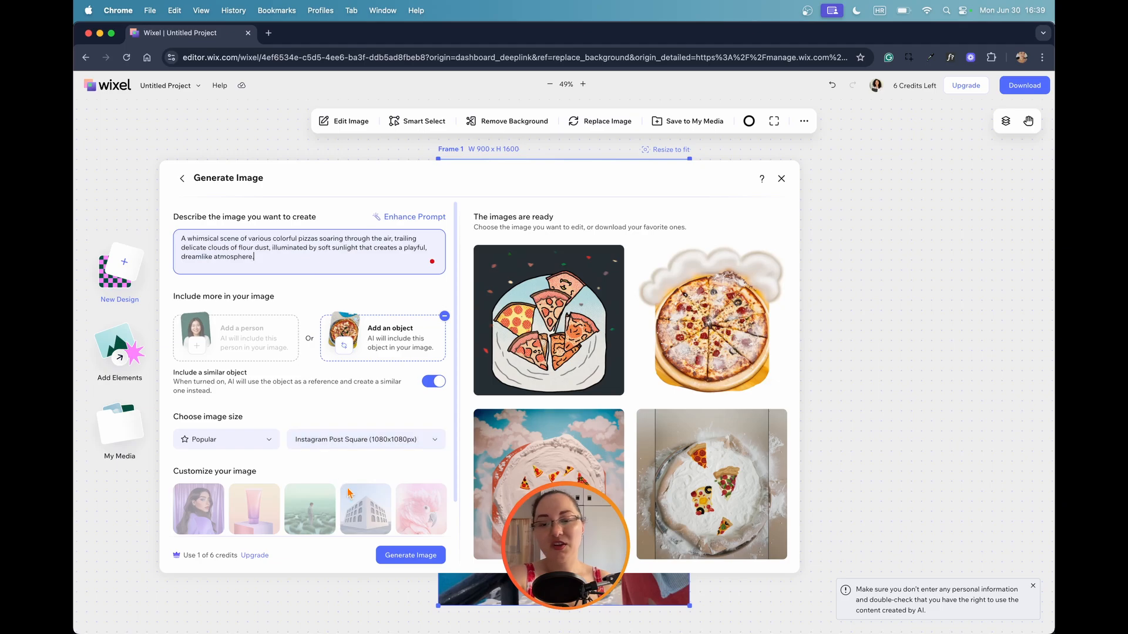
click(389, 559)
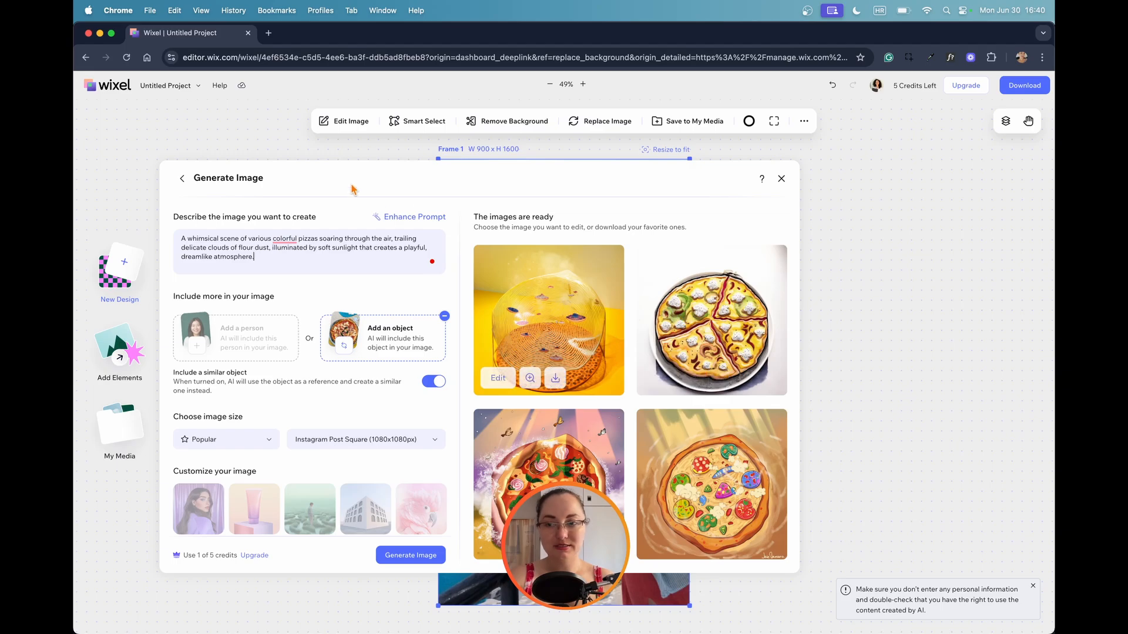
Go back to the new-design options and browse the Social Media Assets templates.
click(182, 179)
click(379, 546)
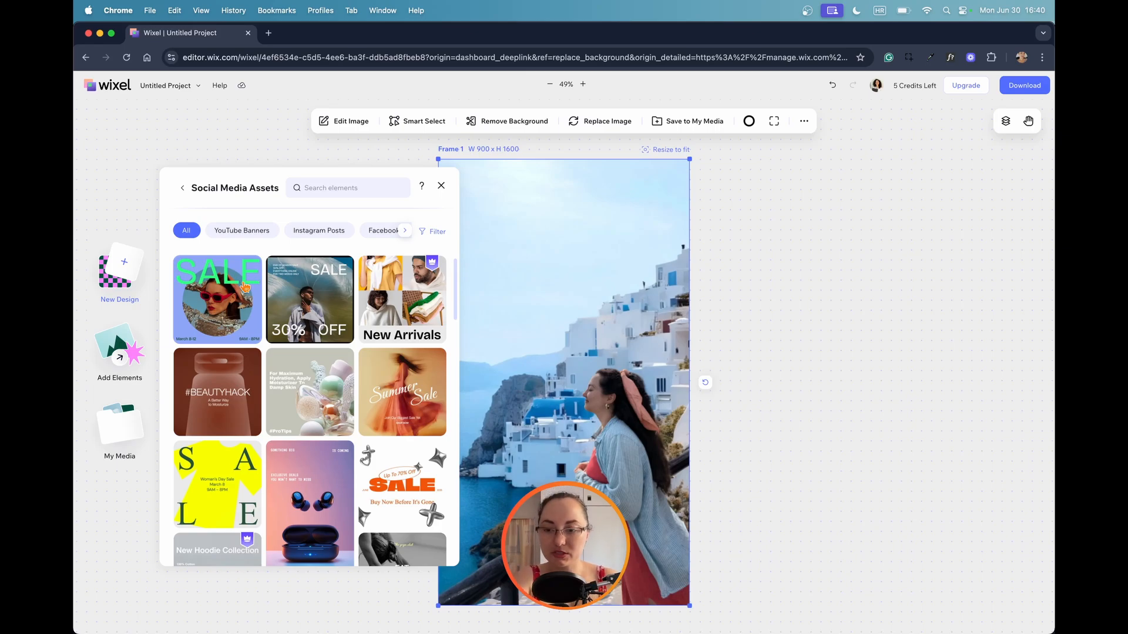
scroll(246, 287, down, 5)
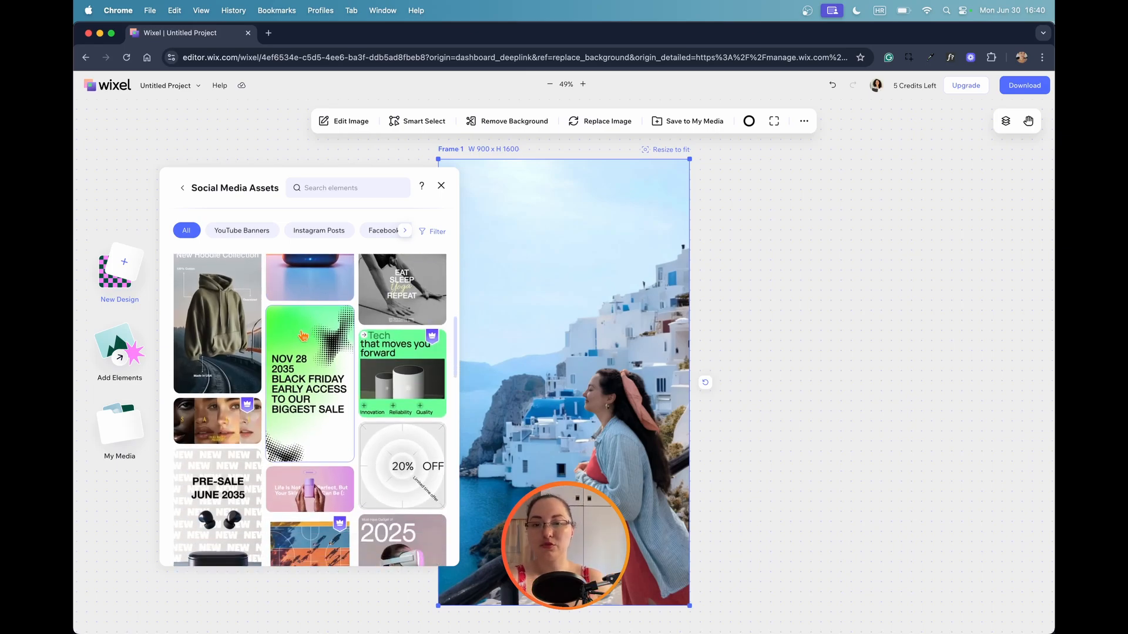
scroll(303, 335, up, 2)
scroll(299, 336, down, 7)
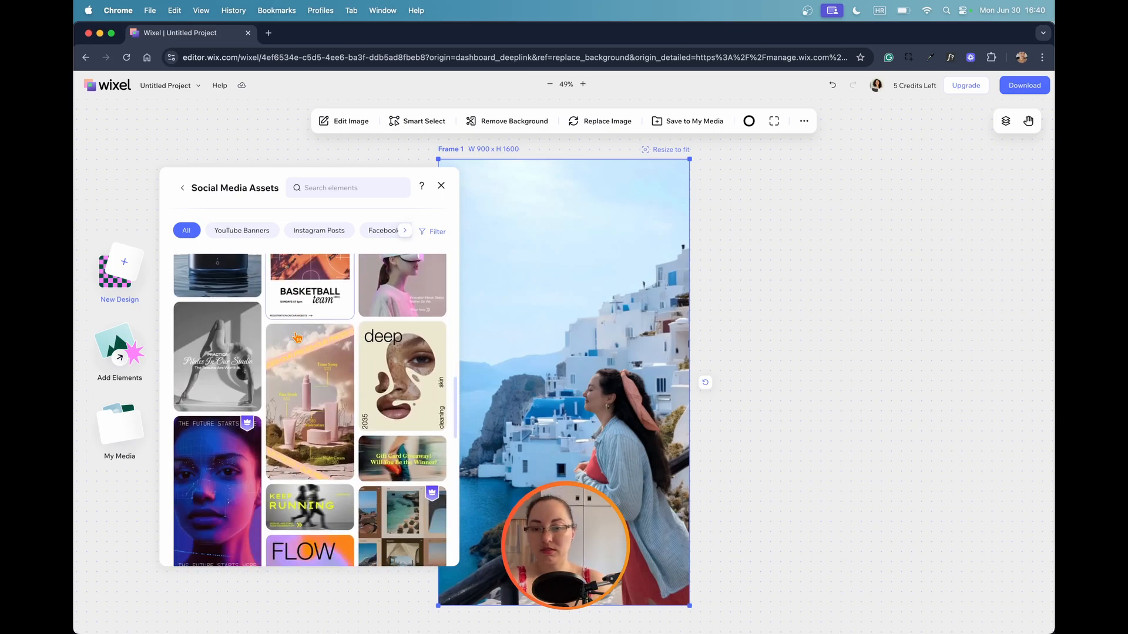
scroll(298, 338, down, 2)
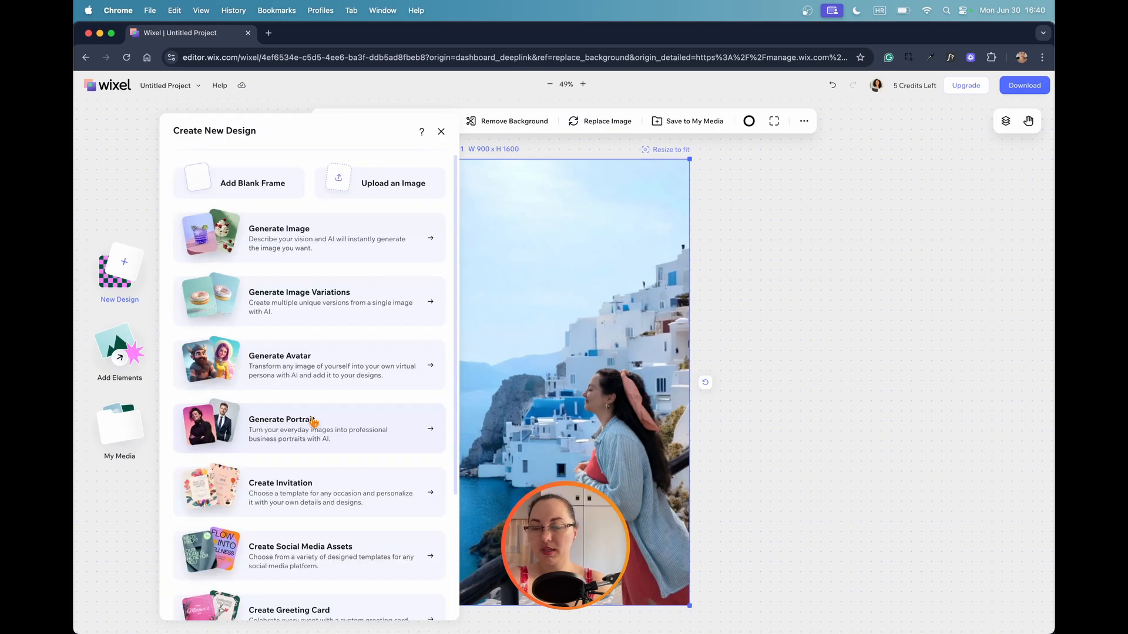
Open Generate Avatar, examine the available avatar styles and return to the new-design options.
click(314, 361)
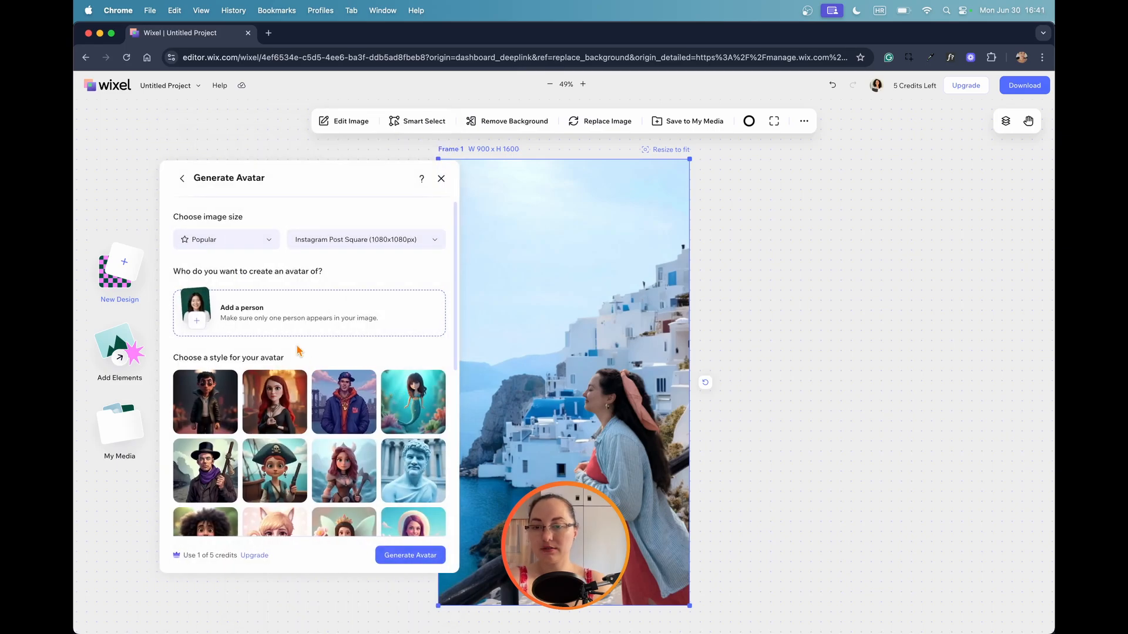
scroll(365, 312, down, 3)
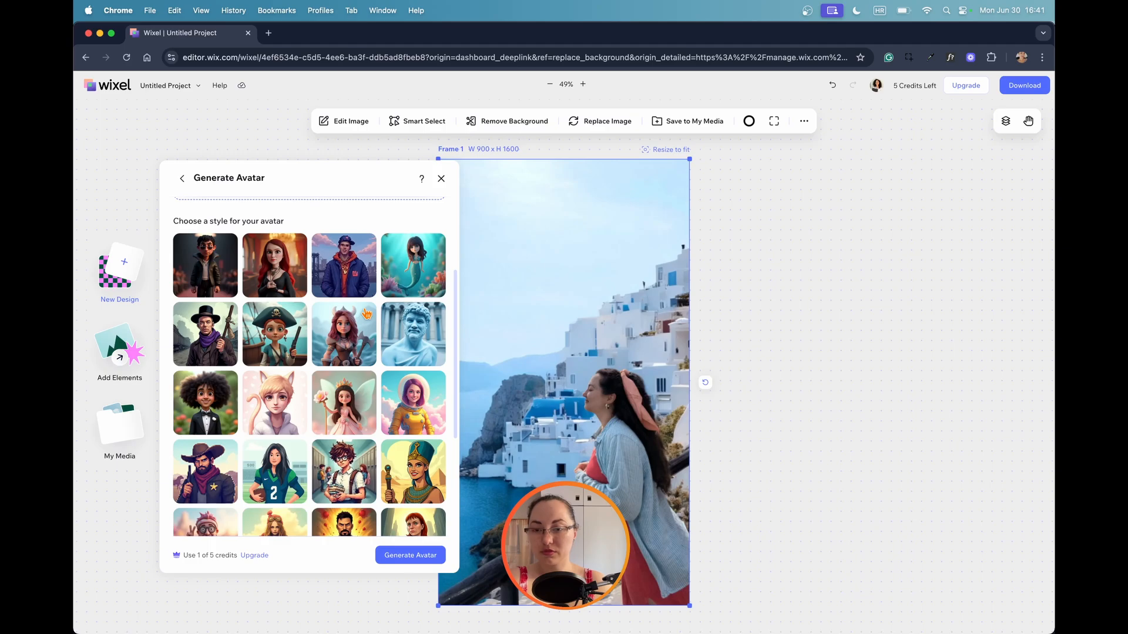
scroll(188, 217, down, 4)
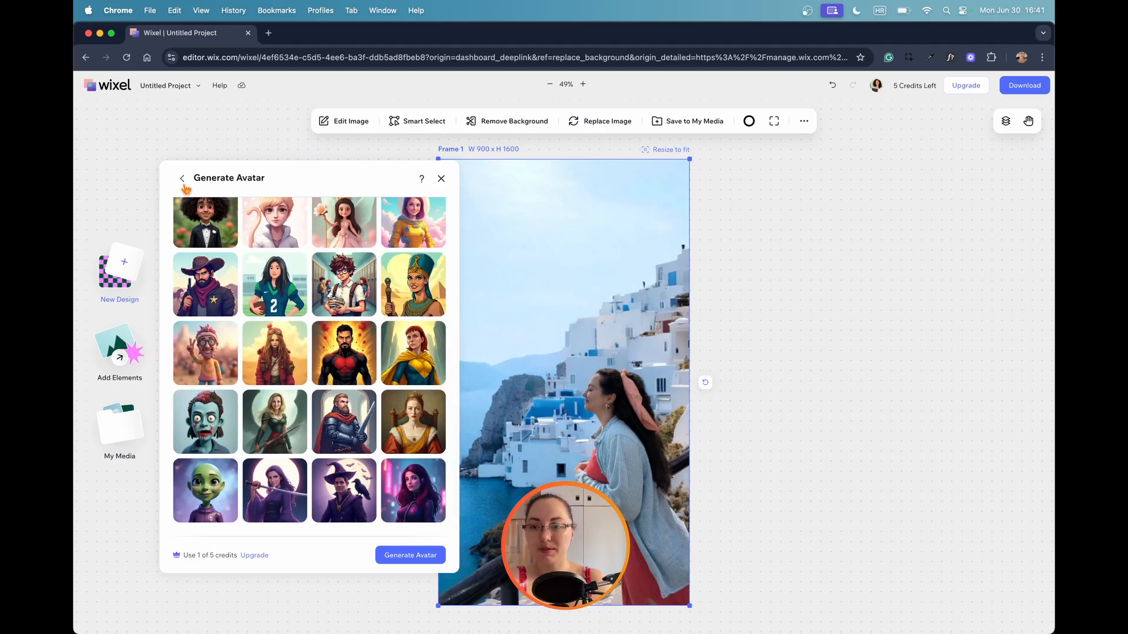
click(183, 182)
Browse the Save the Date templates and return to the template categories.
scroll(270, 261, down, 15)
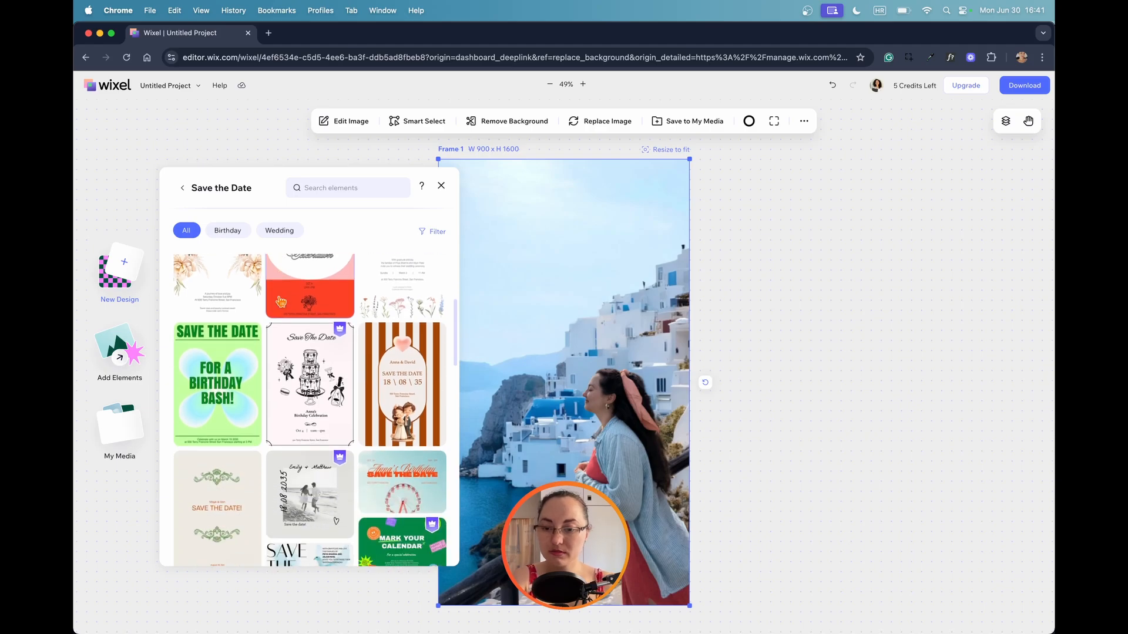
scroll(282, 309, down, 10)
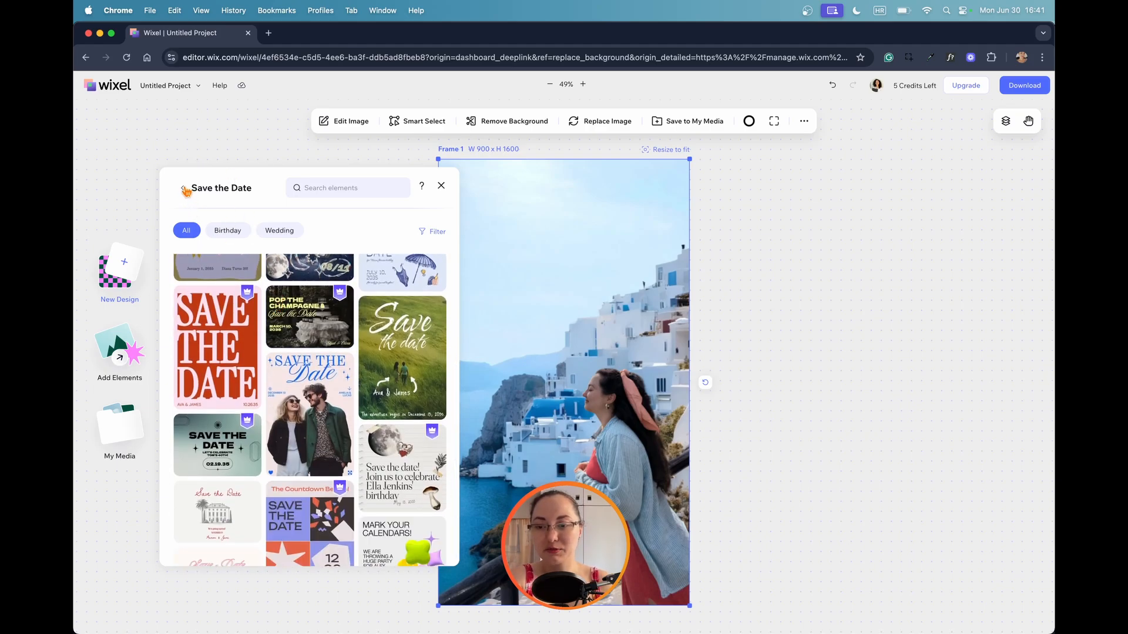
click(184, 189)
Browse the Resume templates and return to the template categories.
click(345, 509)
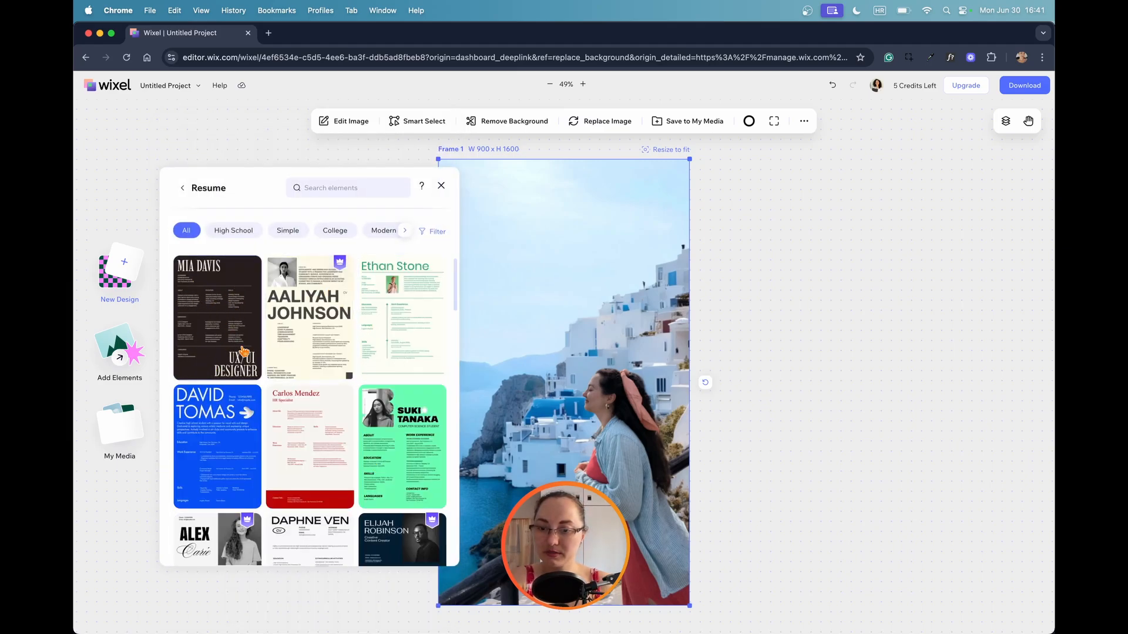
scroll(243, 351, down, 3)
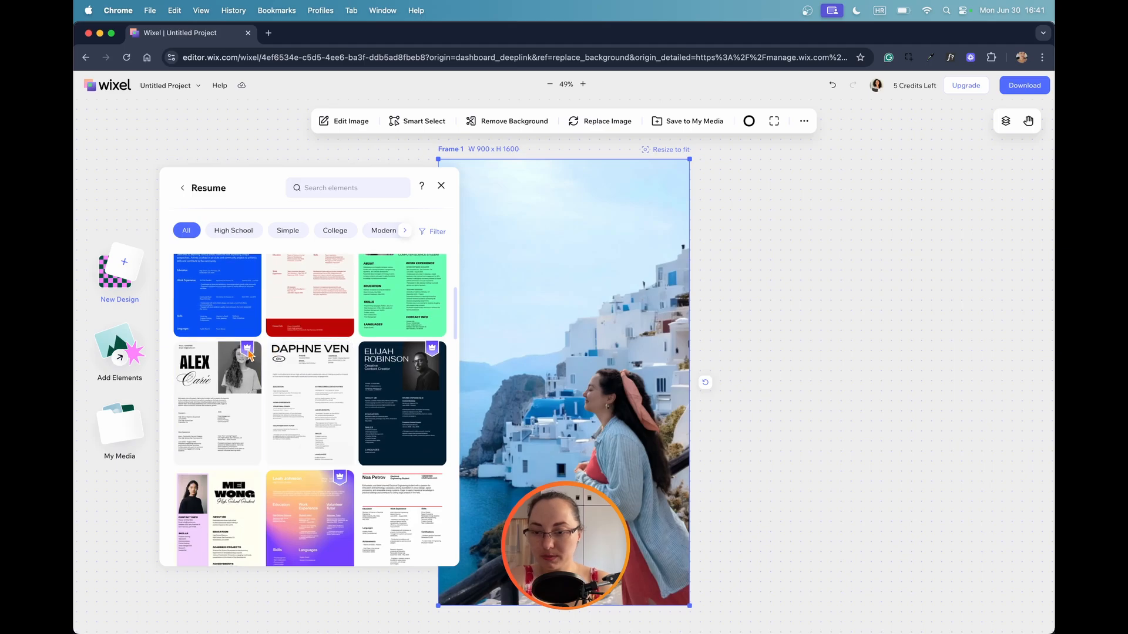
scroll(353, 360, down, 5)
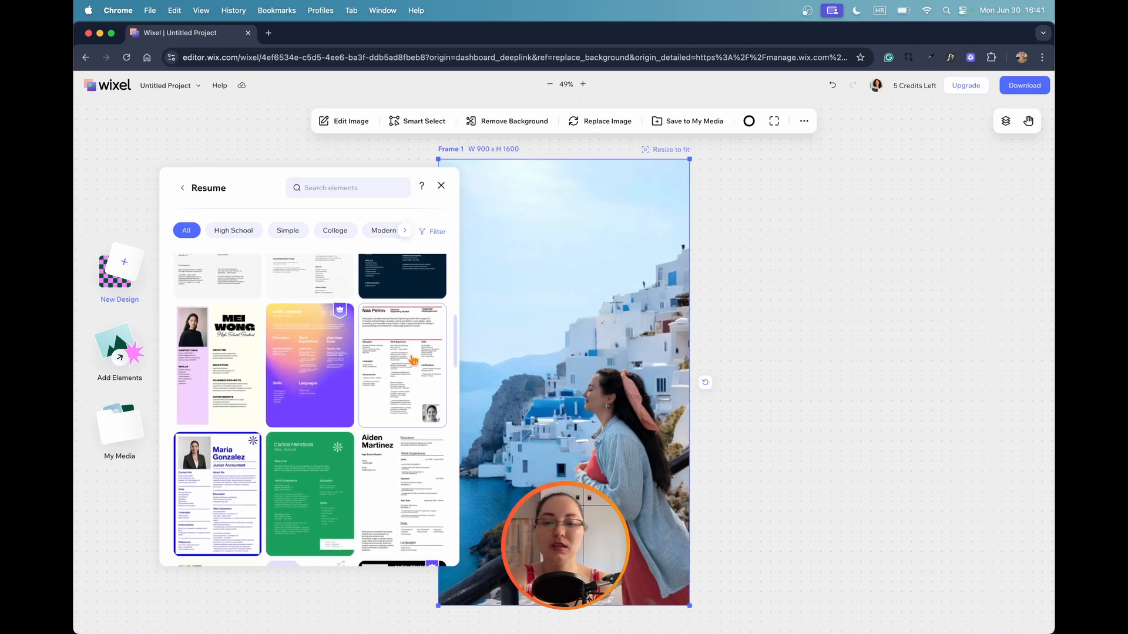
scroll(411, 360, down, 10)
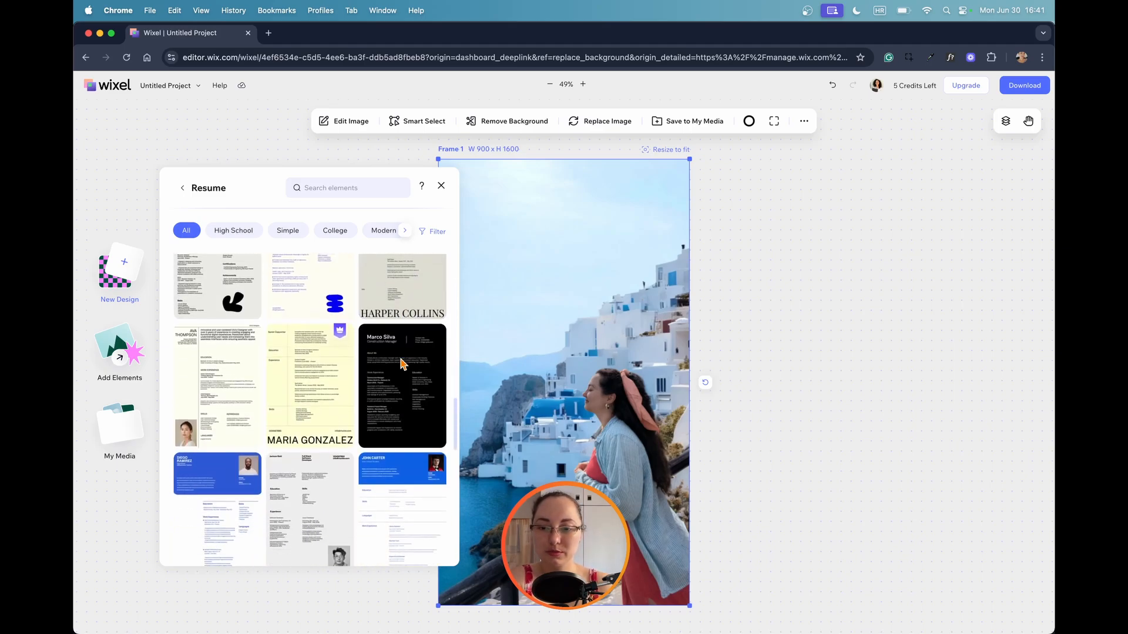
scroll(382, 357, up, 3)
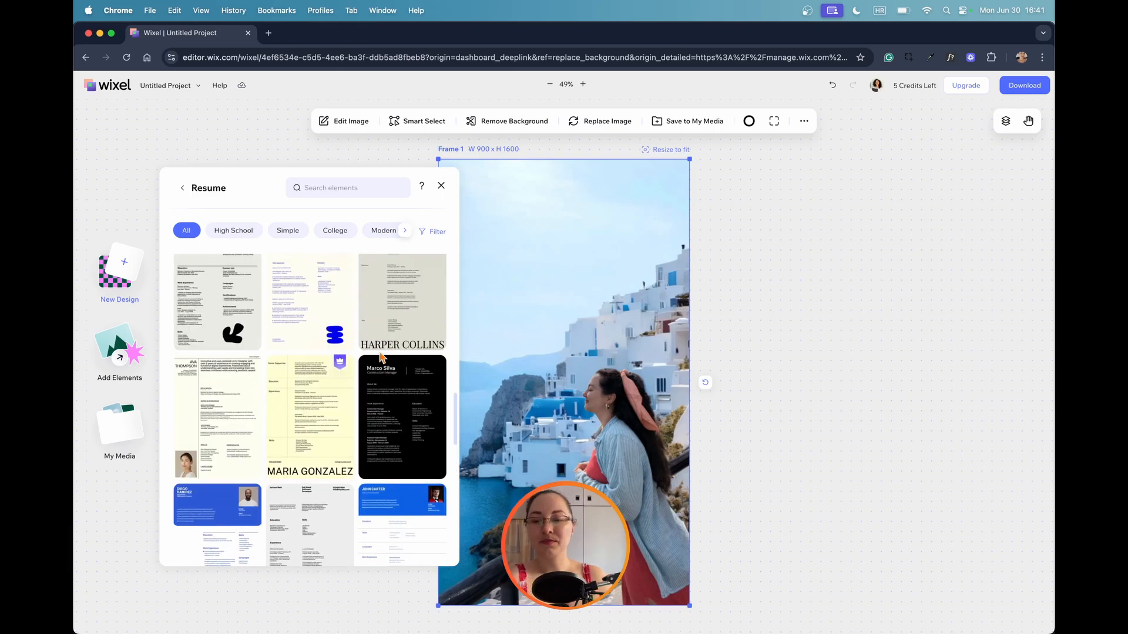
scroll(380, 357, down, 4)
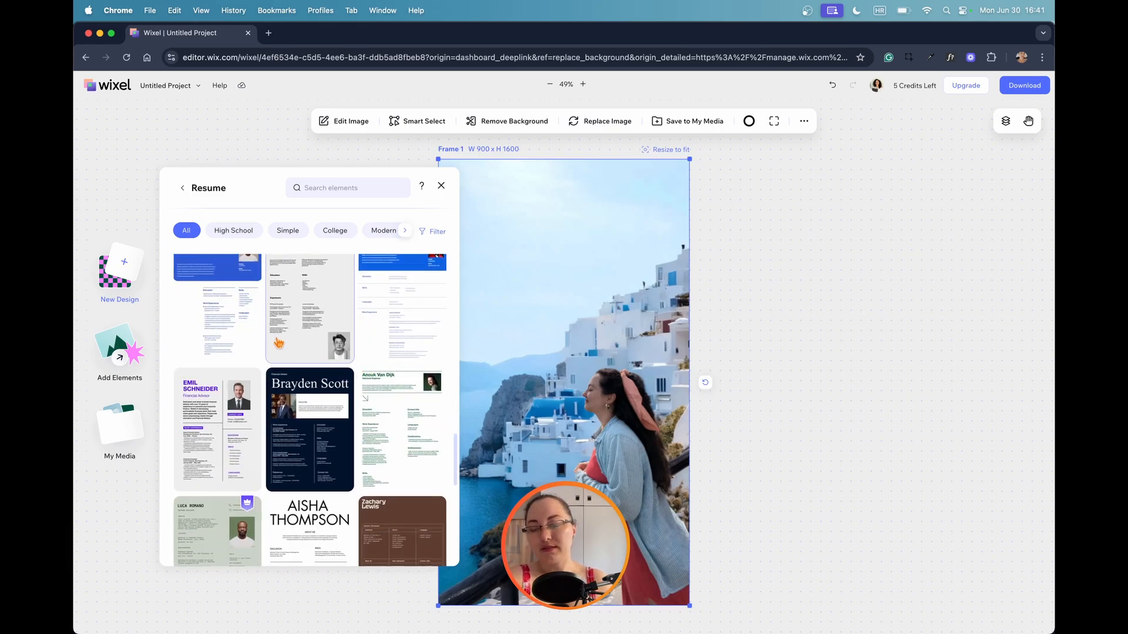
scroll(278, 343, down, 4)
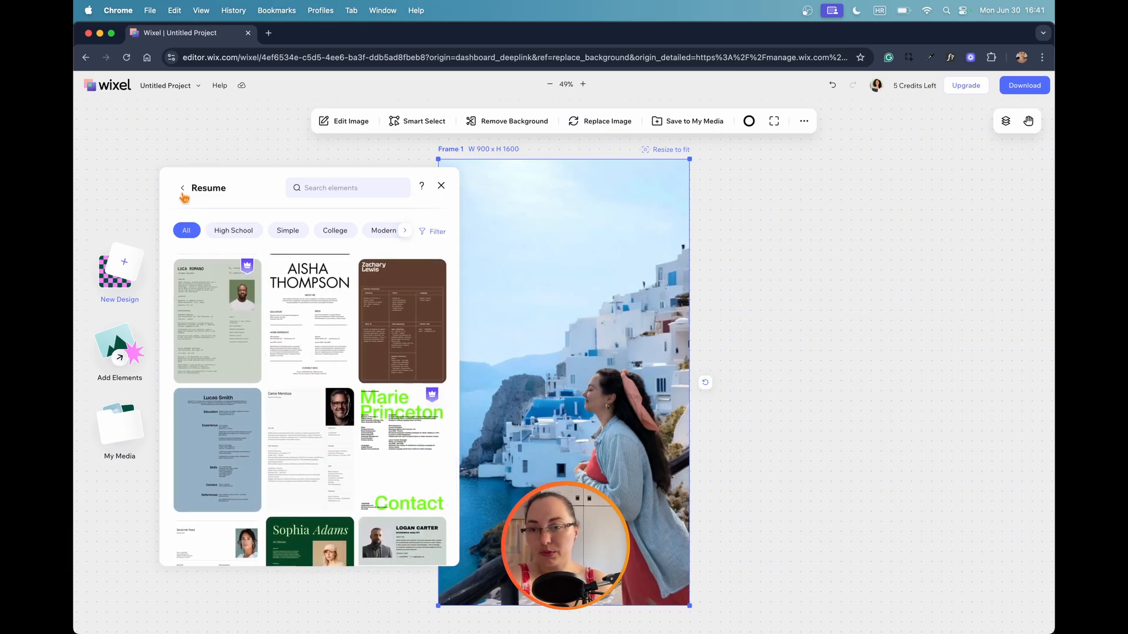
click(187, 188)
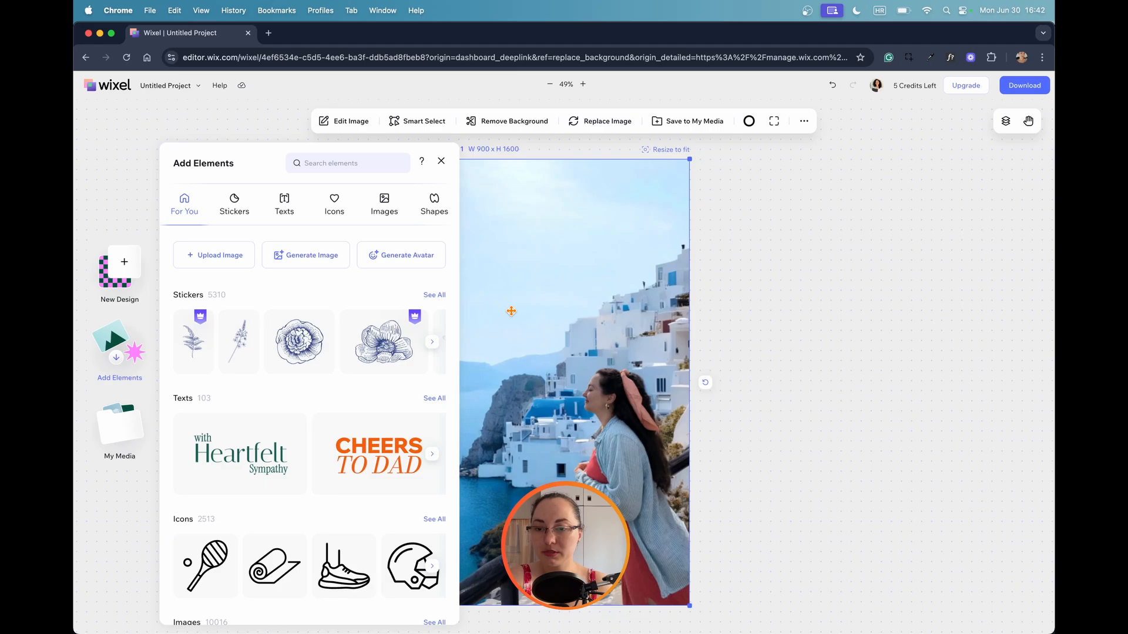
Add botanical line-art stickers to the Greek village photo, placing them at its left edge and in both upper corners.
click(433, 342)
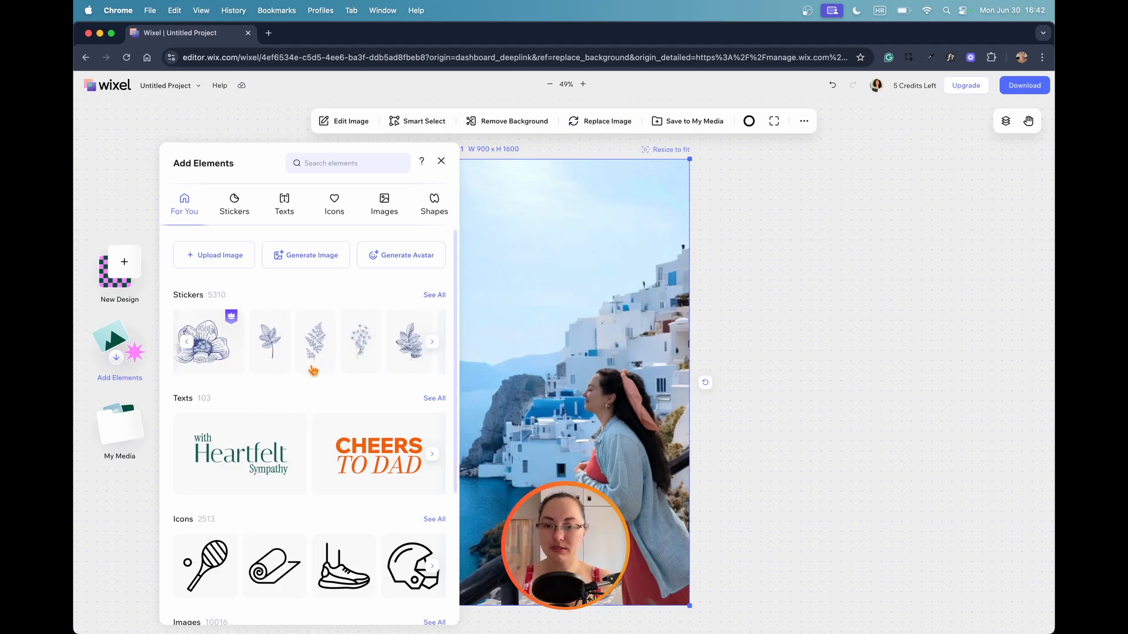
click(361, 340)
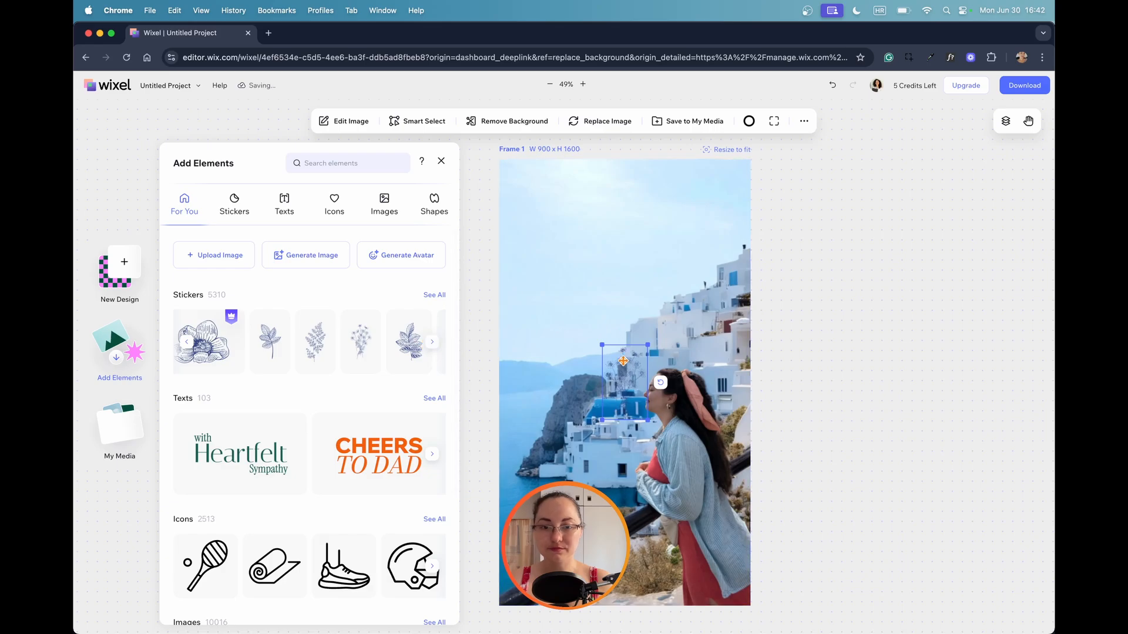
drag(626, 364, 515, 534)
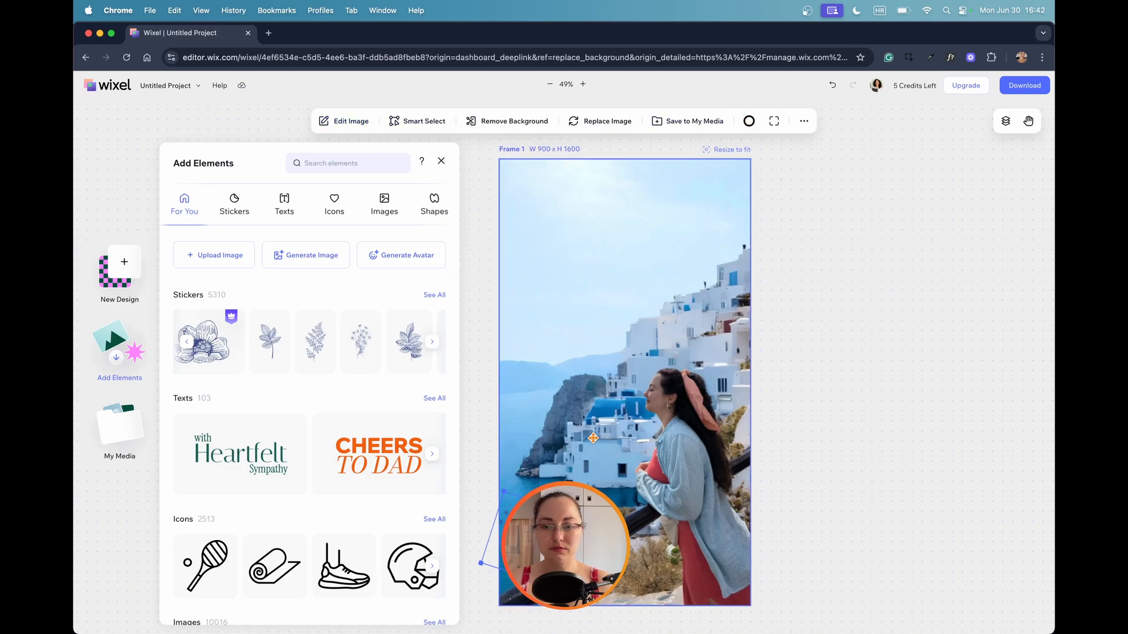
drag(516, 510, 479, 352)
double_click(513, 244)
click(516, 249)
click(125, 355)
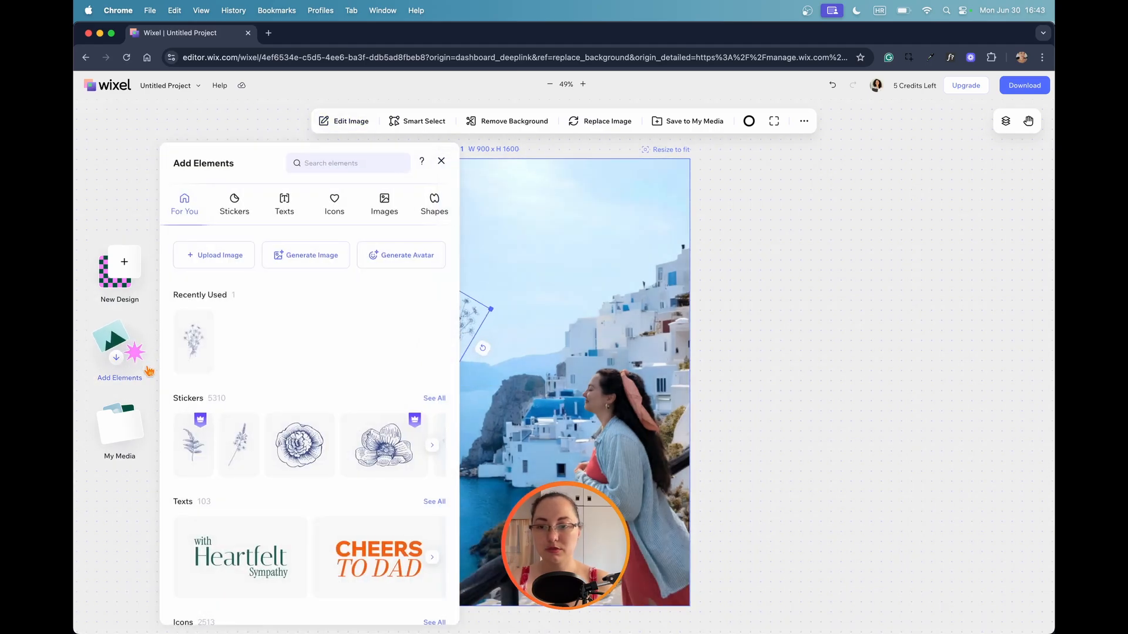
scroll(328, 381, down, 3)
Add the "with Heartfelt Sympathy" text design to the photo and move its words up into the sky.
click(240, 461)
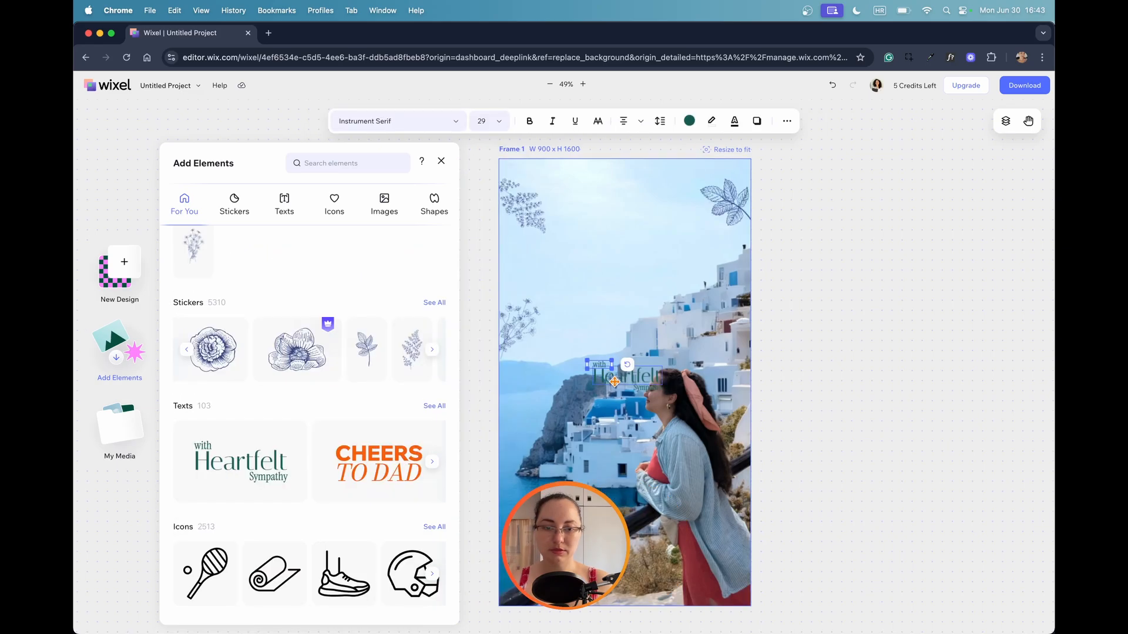
drag(614, 382, 599, 255)
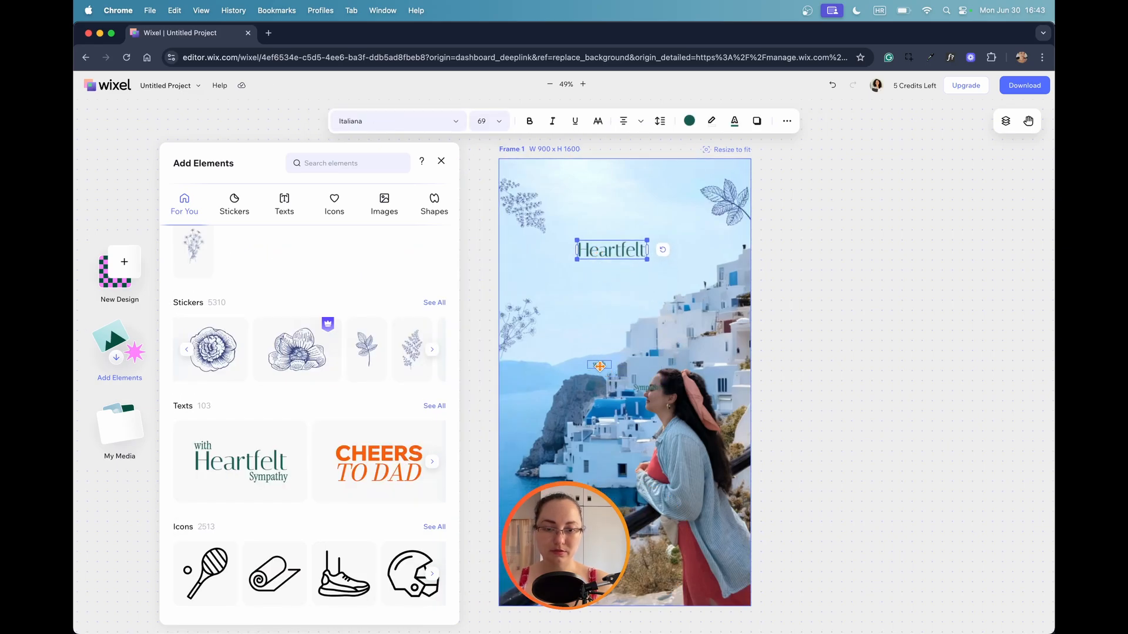
click(646, 388)
drag(599, 366, 598, 235)
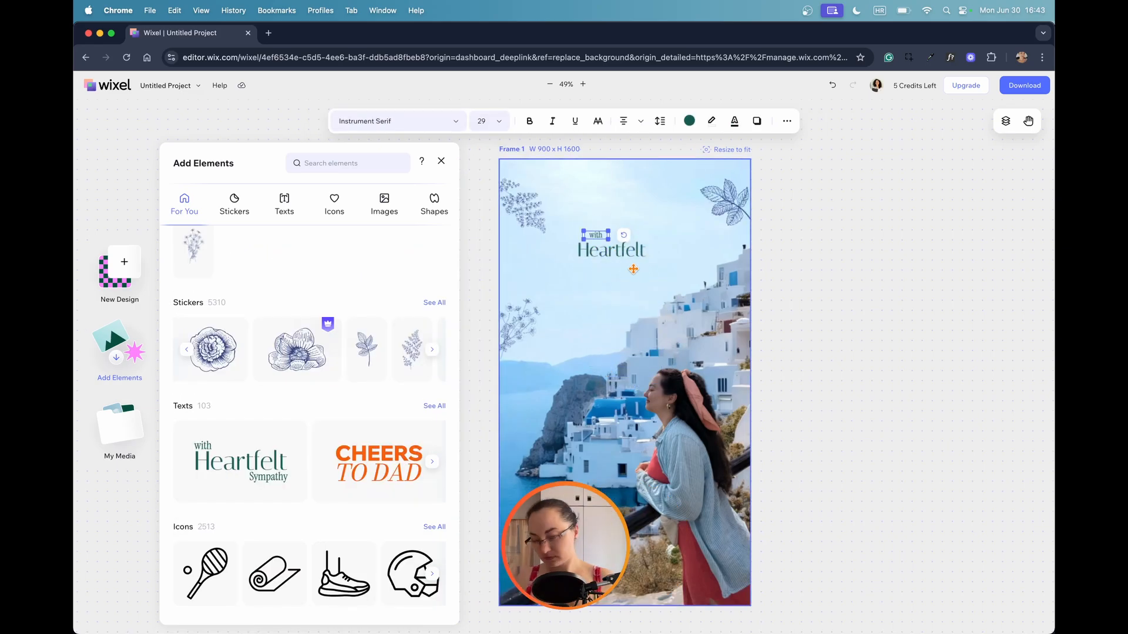
Delete the word "with" and change "Heartfelt" to "Girls trip".
key(BackSpace)
double_click(597, 250)
key(Return)
key(BackSpace)
text(Girls trip)
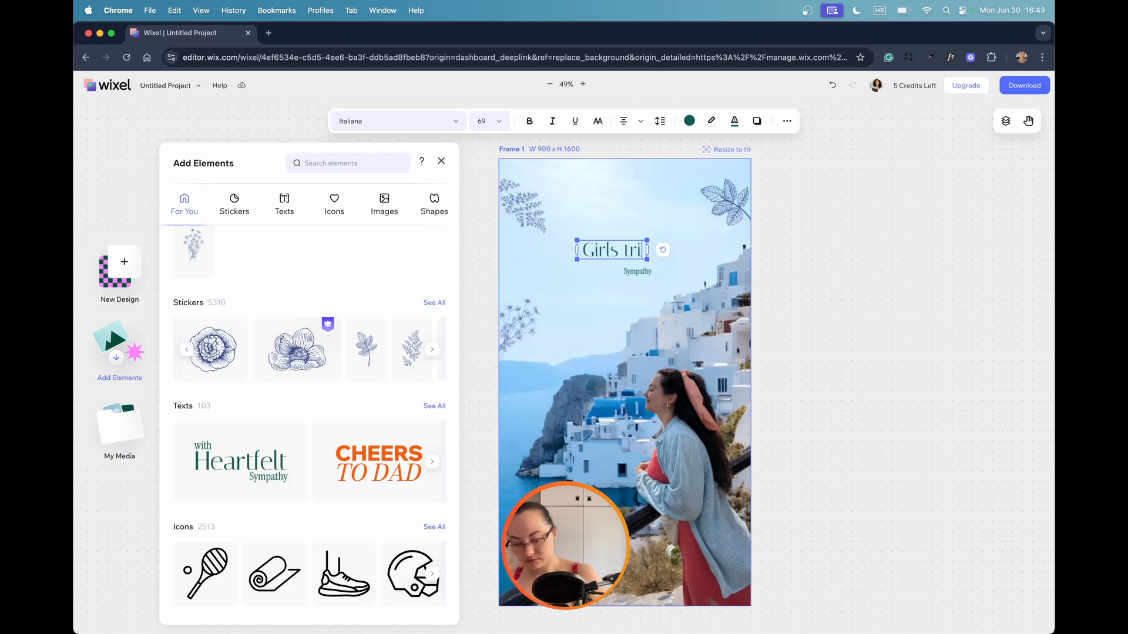
Change the small word "Sympathy" to "to Greece".
double_click(638, 271)
text(to Greece)
click(637, 295)
click(637, 271)
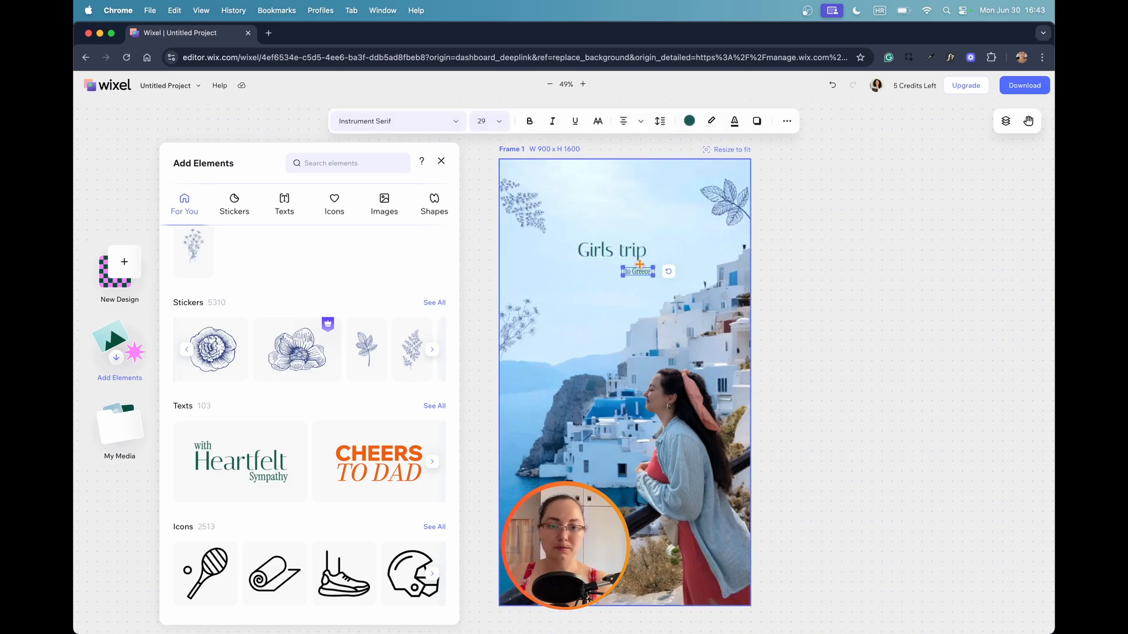
click(623, 289)
Move the "Girls trip" heading higher in the sky and check its alignment, line spacing and further text options.
click(605, 251)
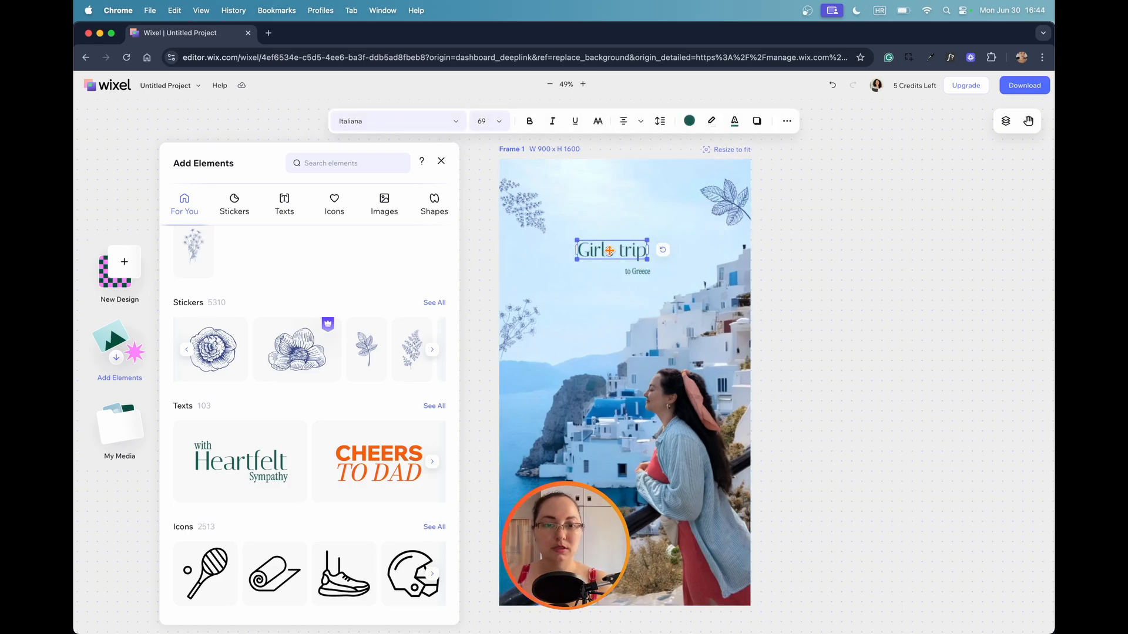
mouse_move(614, 250)
mouse_down()
mouse_move(627, 249)
mouse_move(617, 251)
mouse_up()
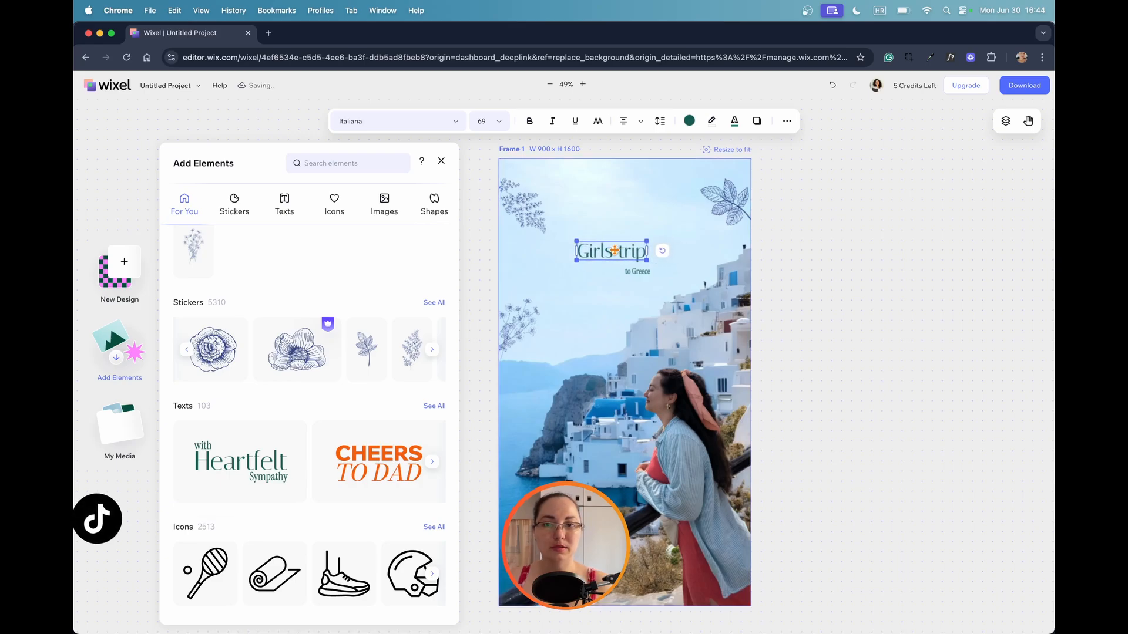
click(624, 121)
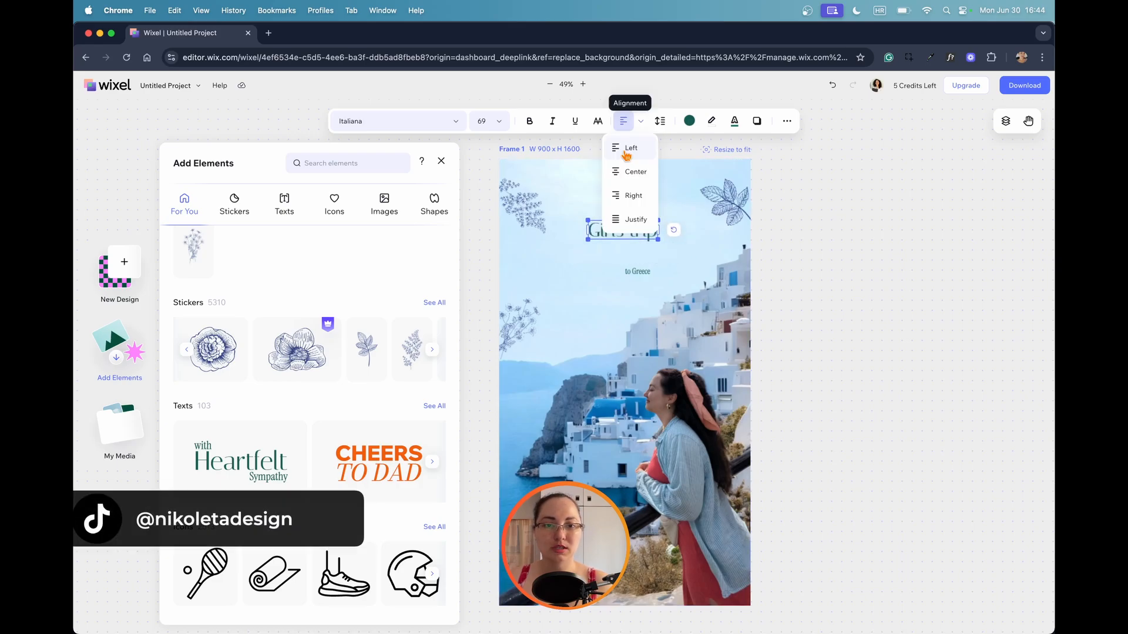
click(630, 172)
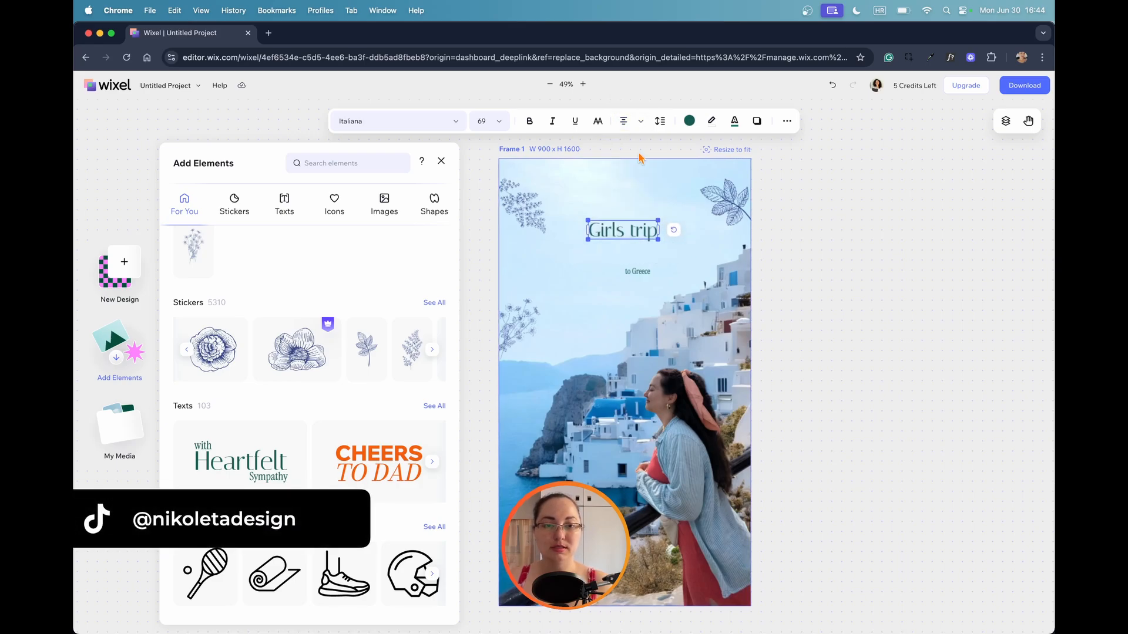
click(659, 121)
click(660, 121)
click(787, 121)
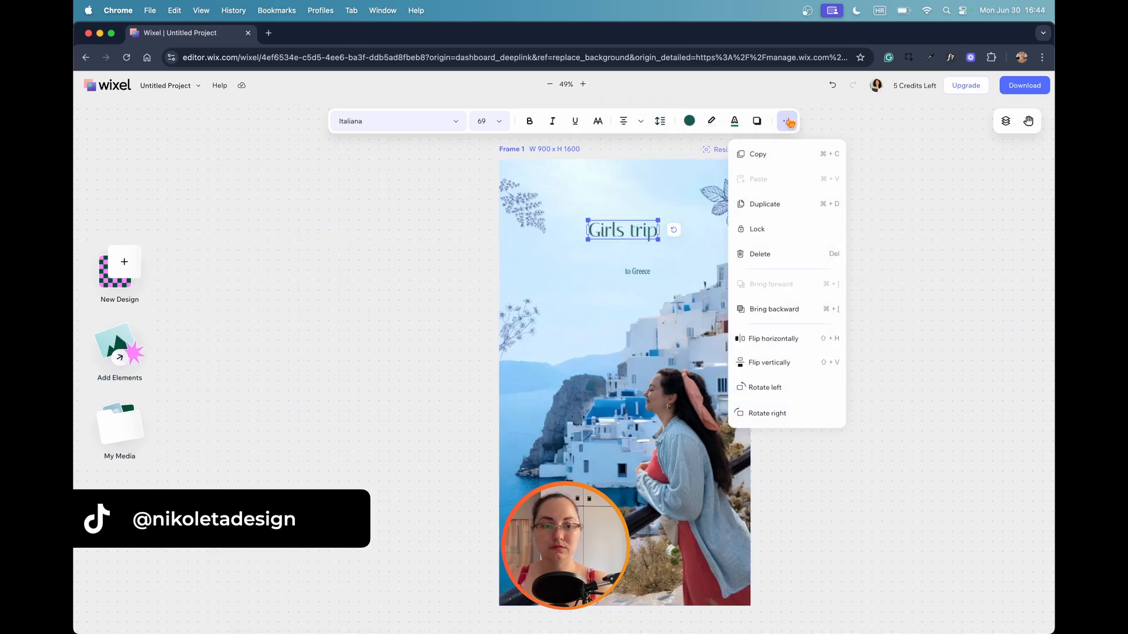
click(622, 251)
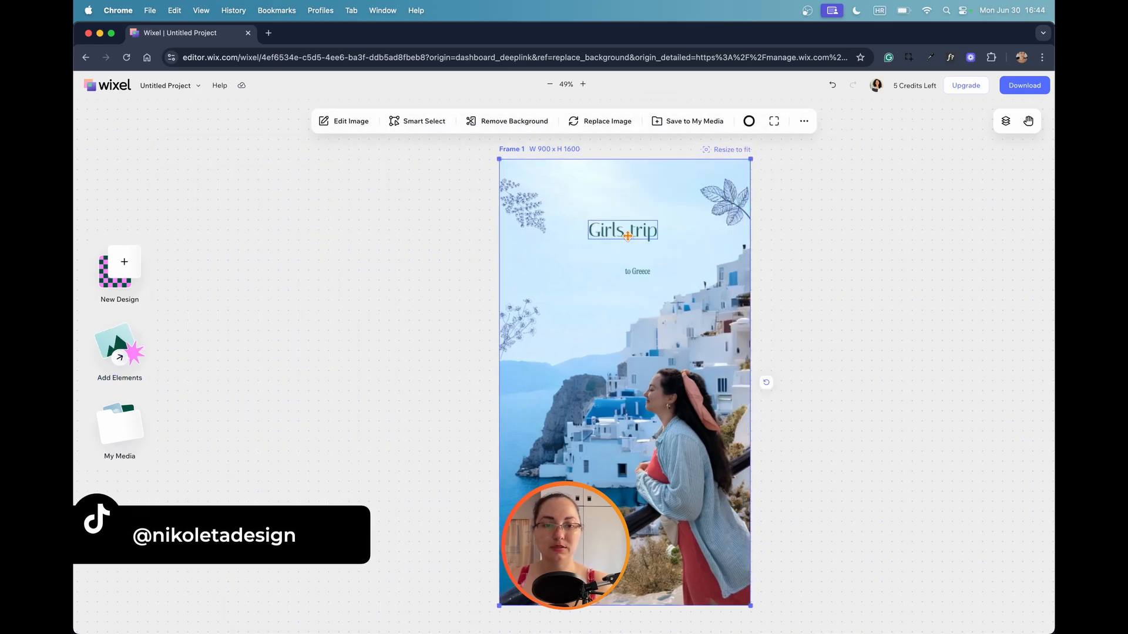
Try shifting the "Girls trip" heading toward the photo's right side and centring it with the Center text alignment.
click(628, 235)
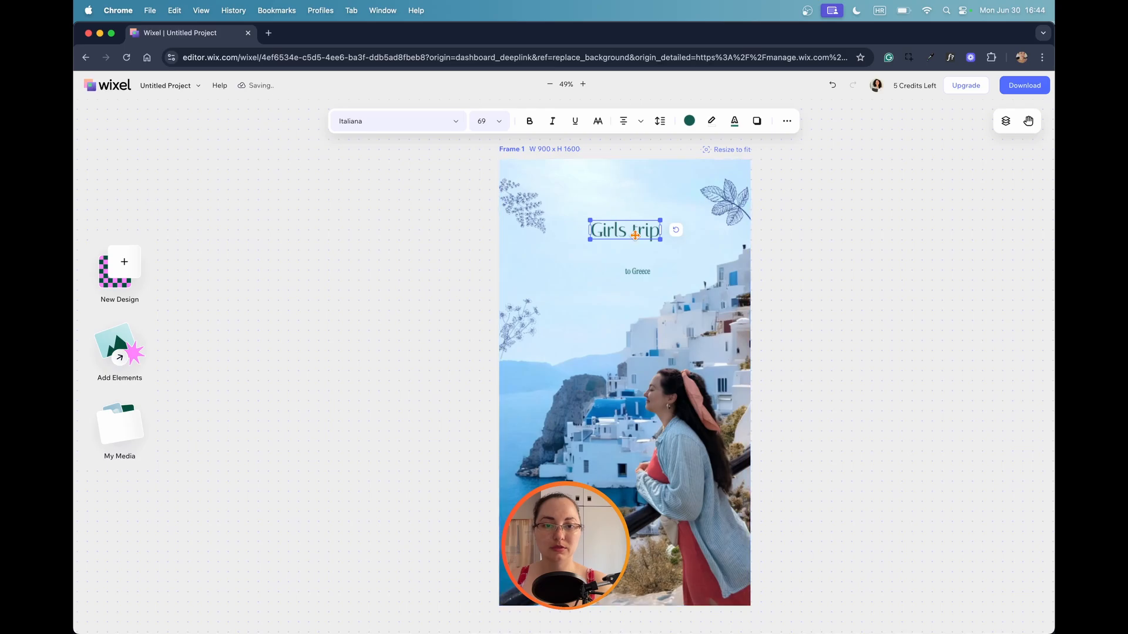
drag(636, 235, 670, 234)
click(623, 121)
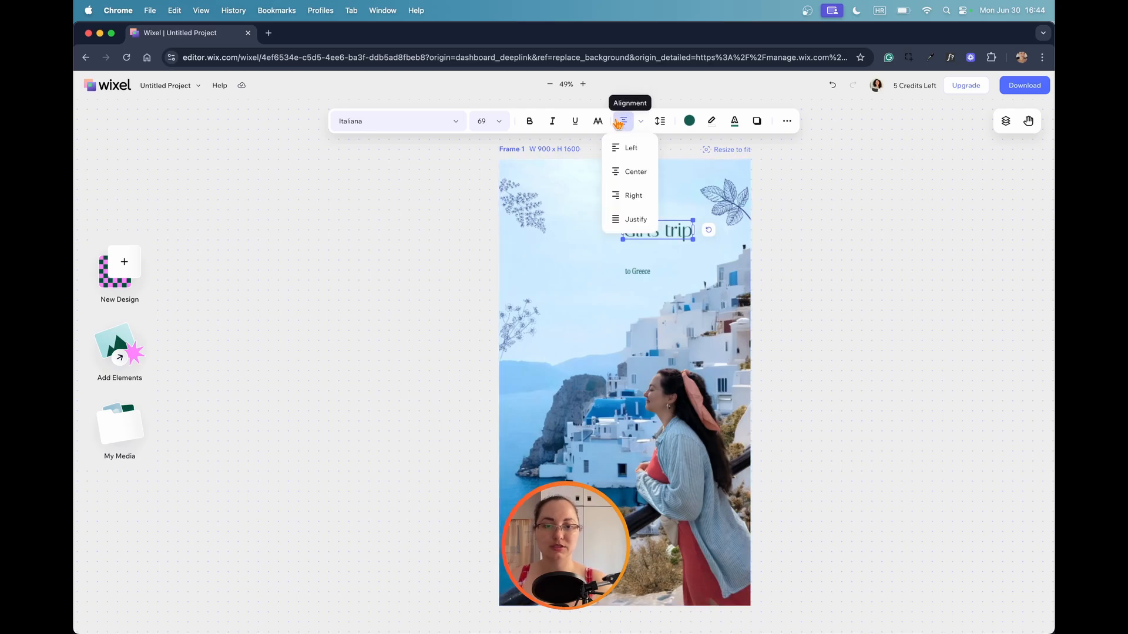
click(630, 171)
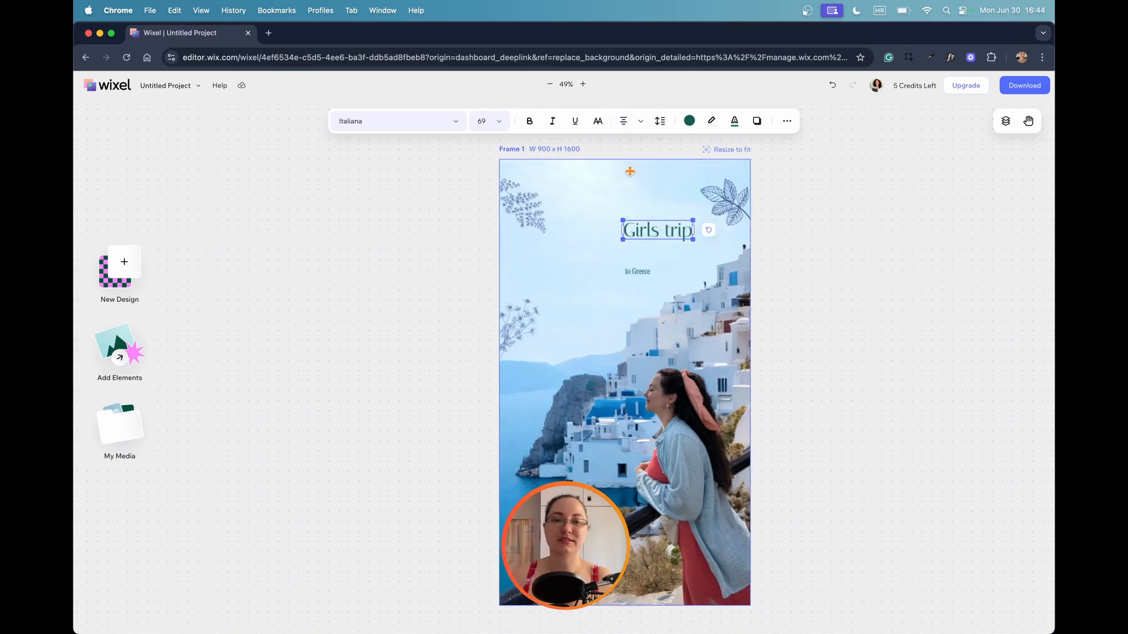
click(663, 241)
key(super+z)
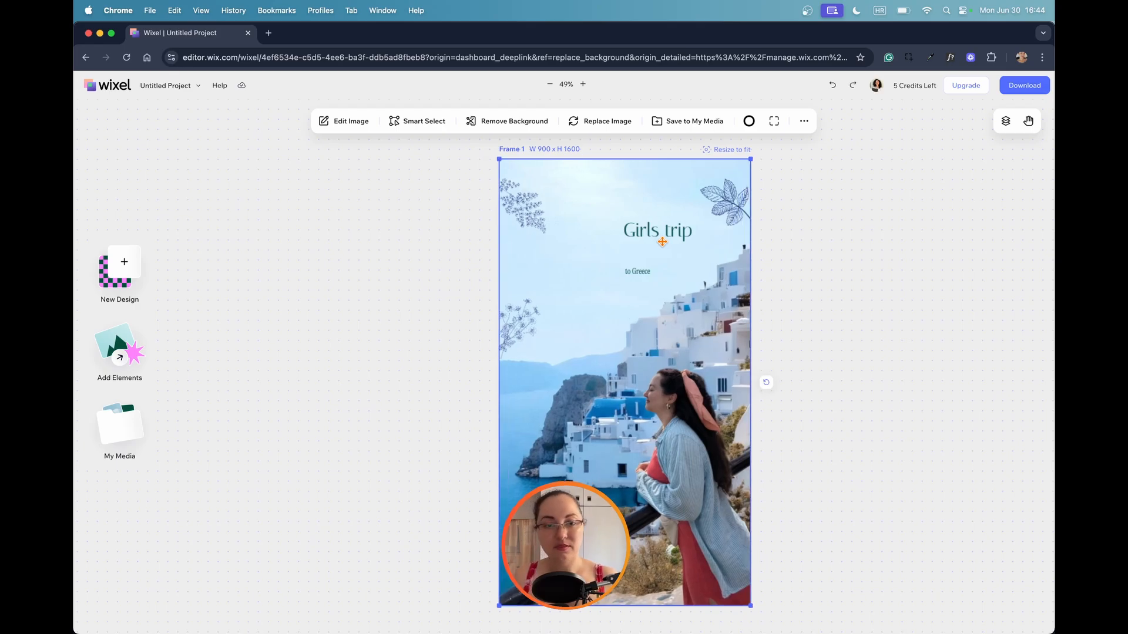
Move the "Girls trip" heading to the horizontal middle of the photo and place "to Greece" directly beneath its right end.
drag(662, 230, 625, 228)
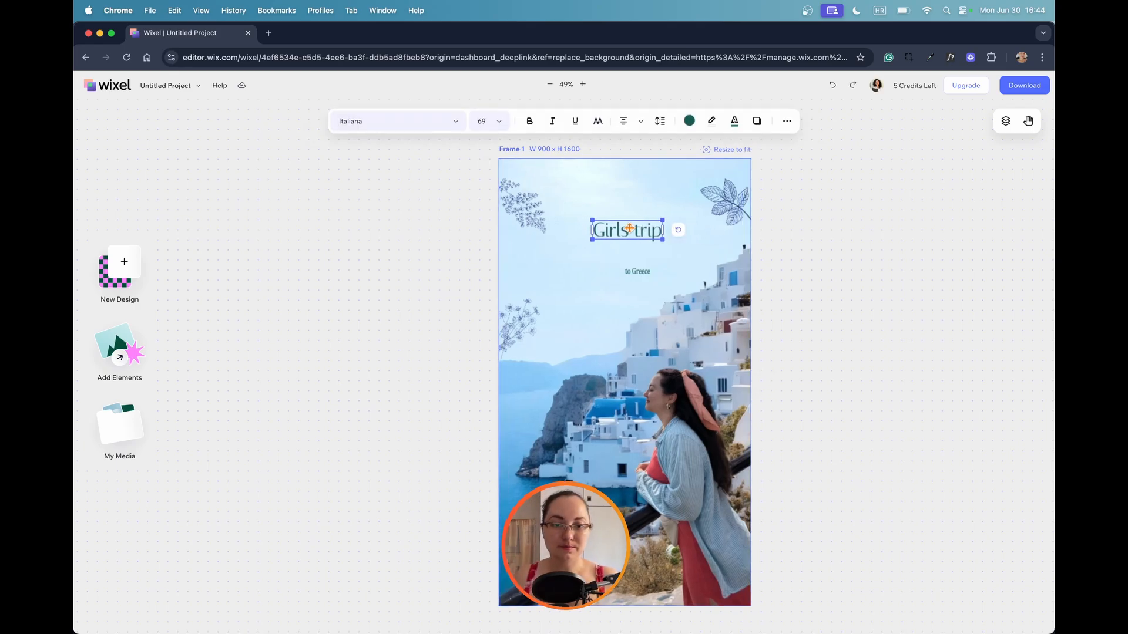
click(635, 272)
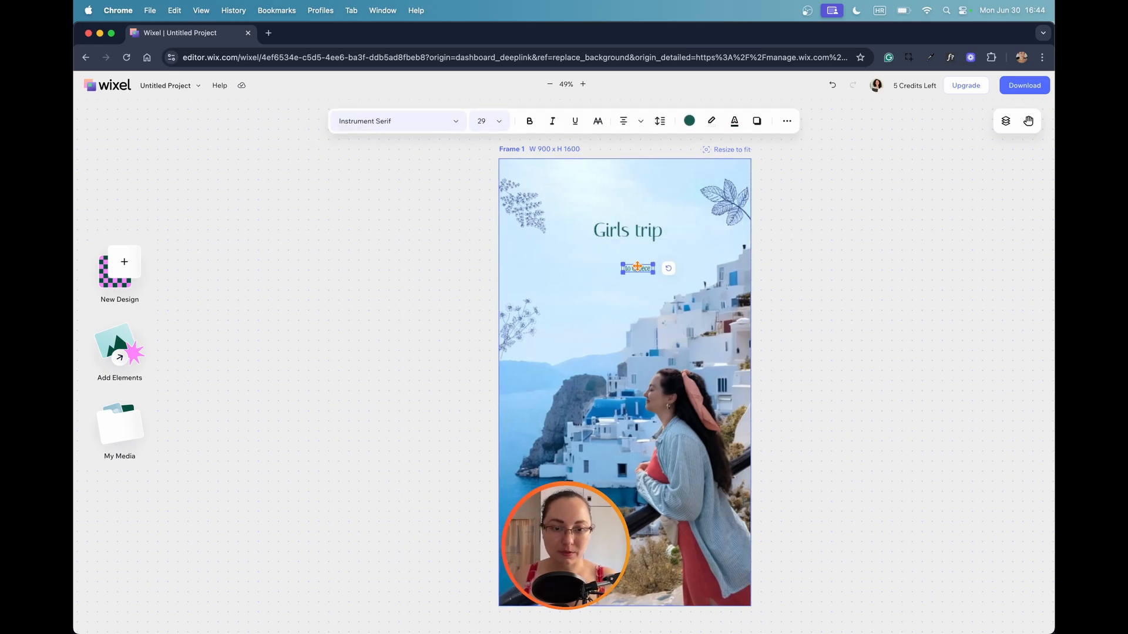
click(644, 300)
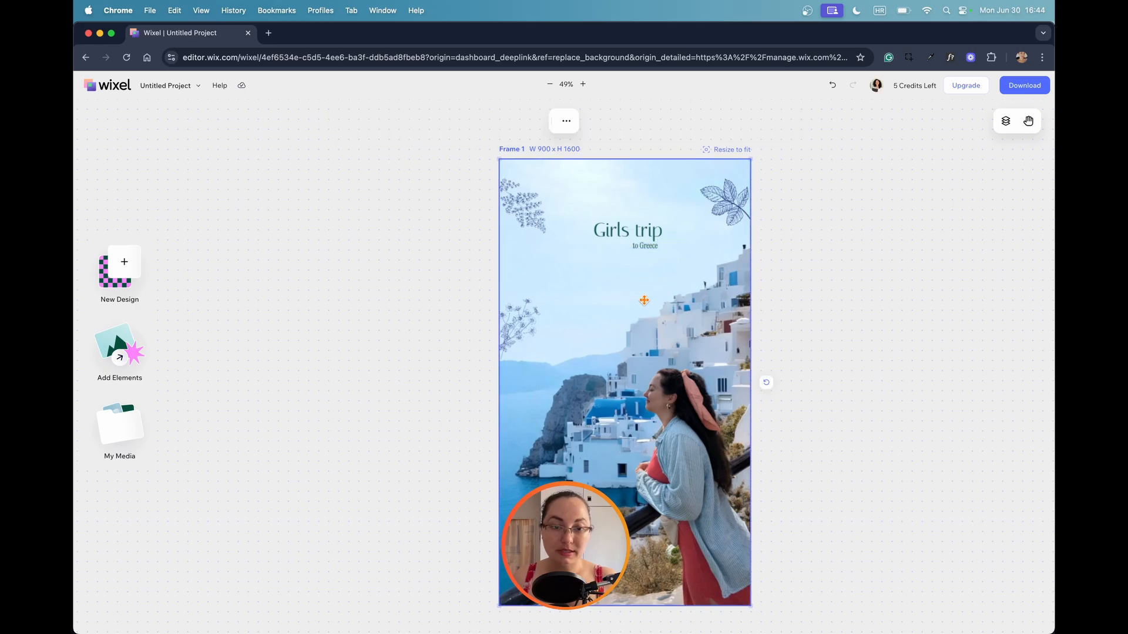
Browse the sticker categories in the elements library, from Vector Art through Graphics to Badges.
click(119, 351)
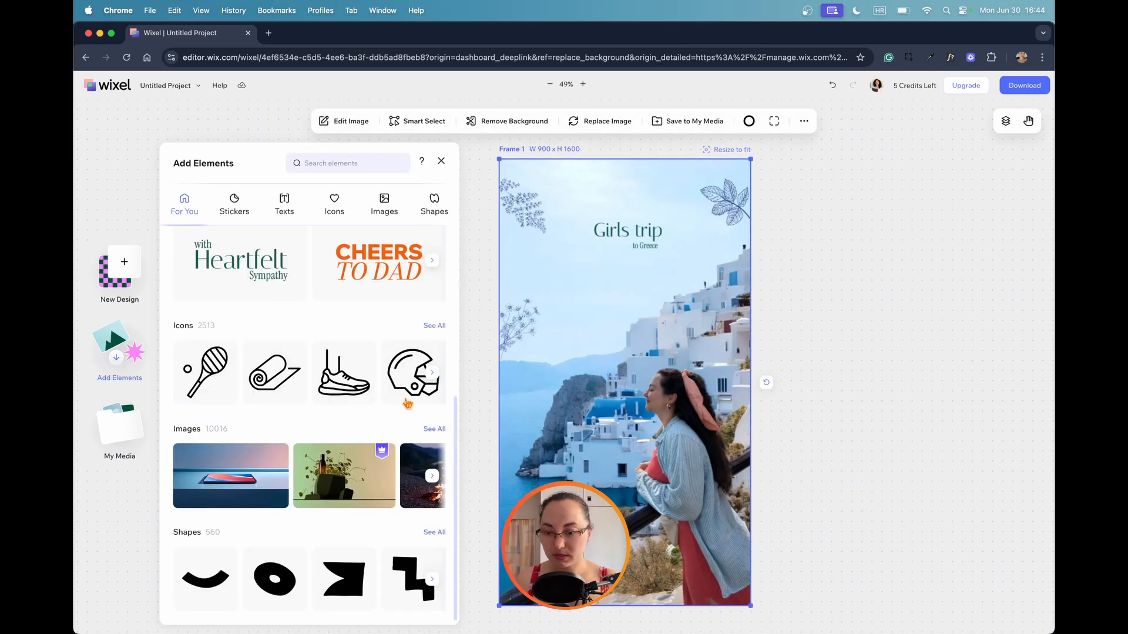
scroll(326, 473, up, 5)
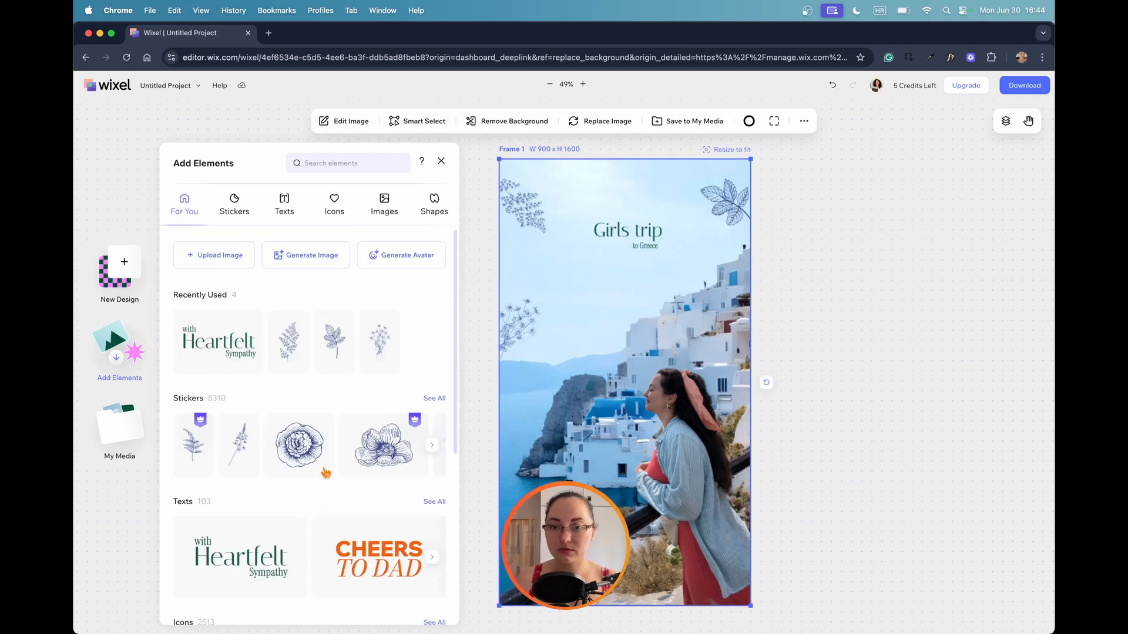
click(229, 208)
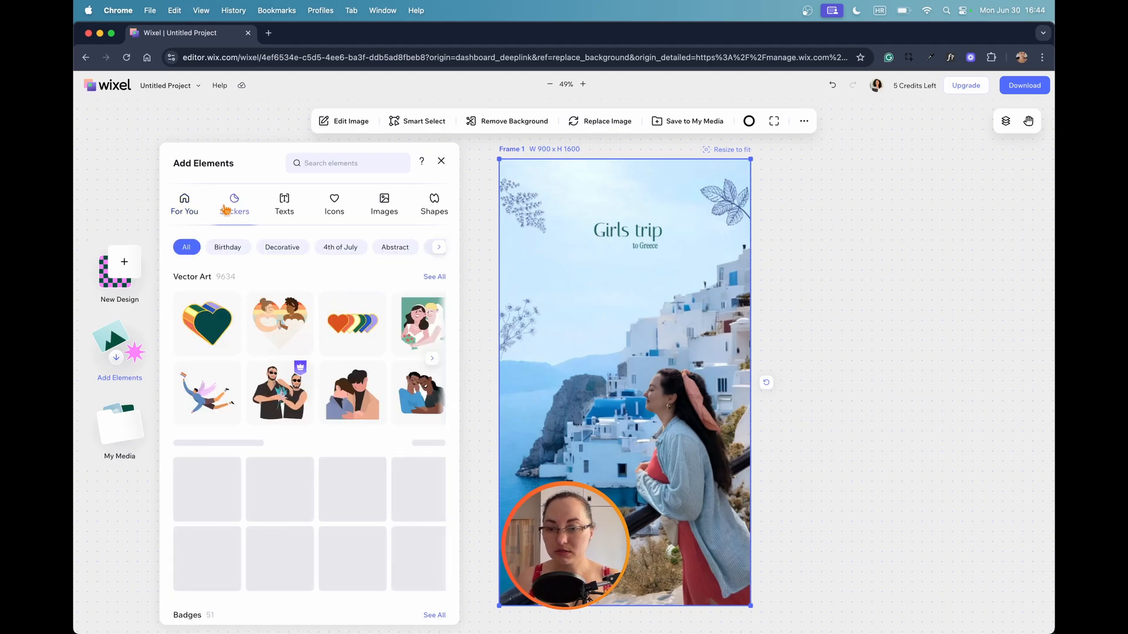
scroll(413, 384, down, 3)
click(432, 447)
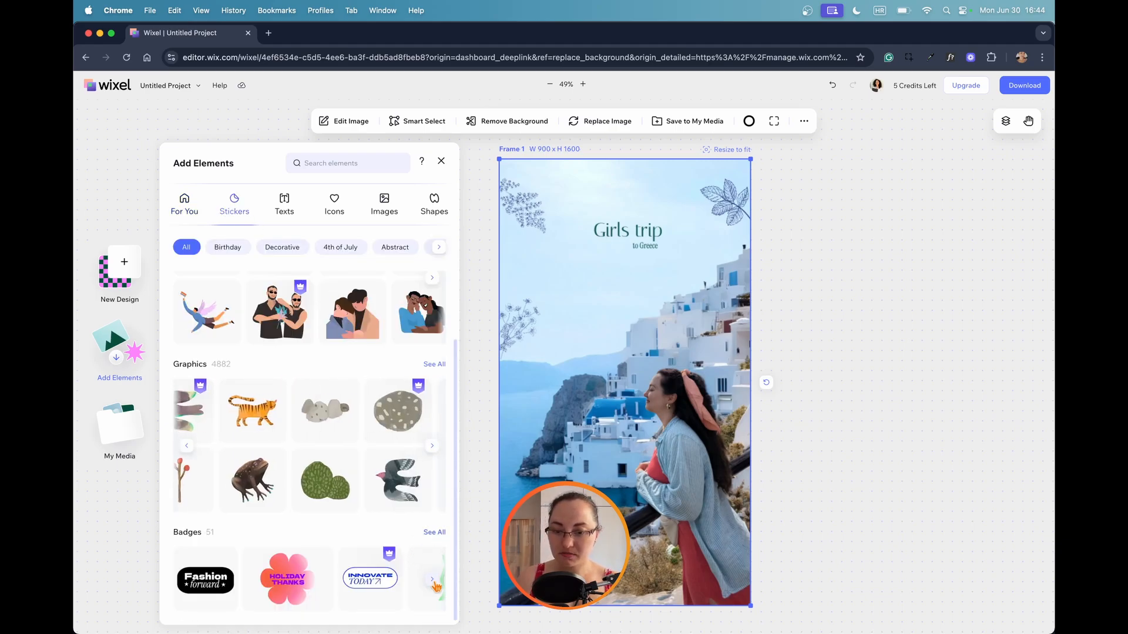
Examine the text, icon and image collections in the elements library, including icon sets, photos, illustrations and patterns.
click(284, 205)
click(334, 206)
scroll(315, 293, down, 10)
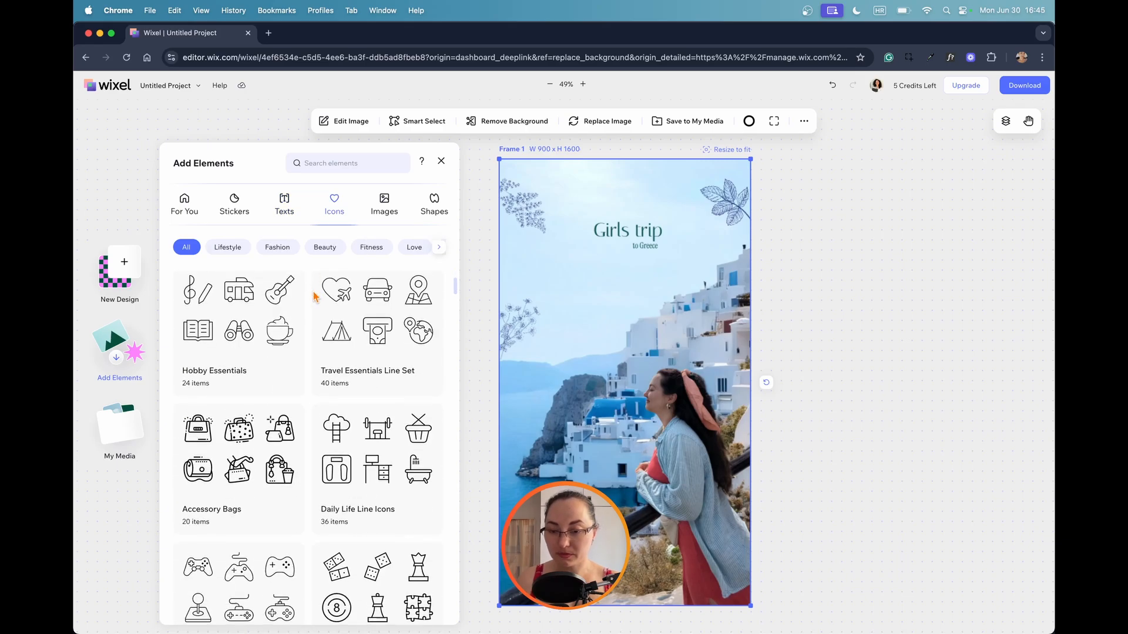
scroll(315, 294, down, 15)
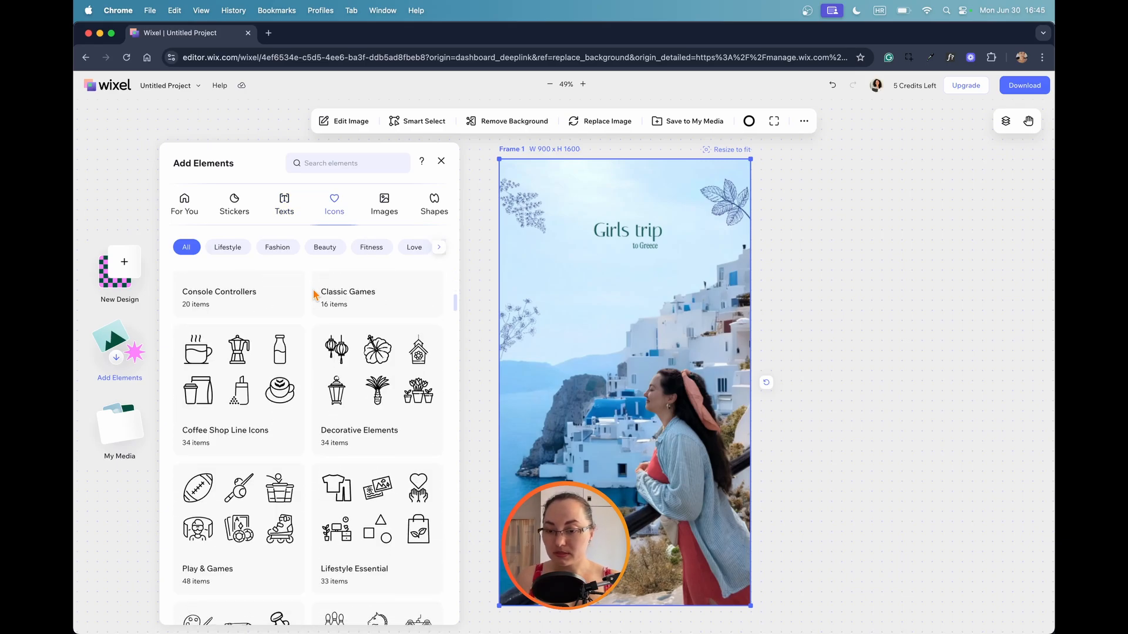
scroll(315, 293, down, 2)
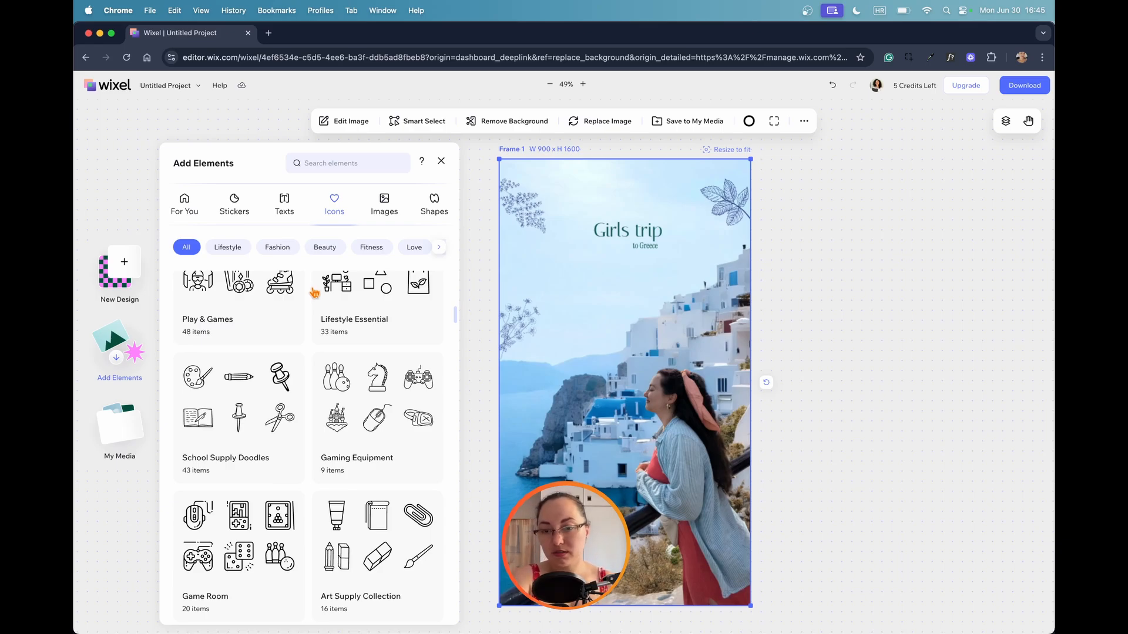
scroll(338, 302, down, 15)
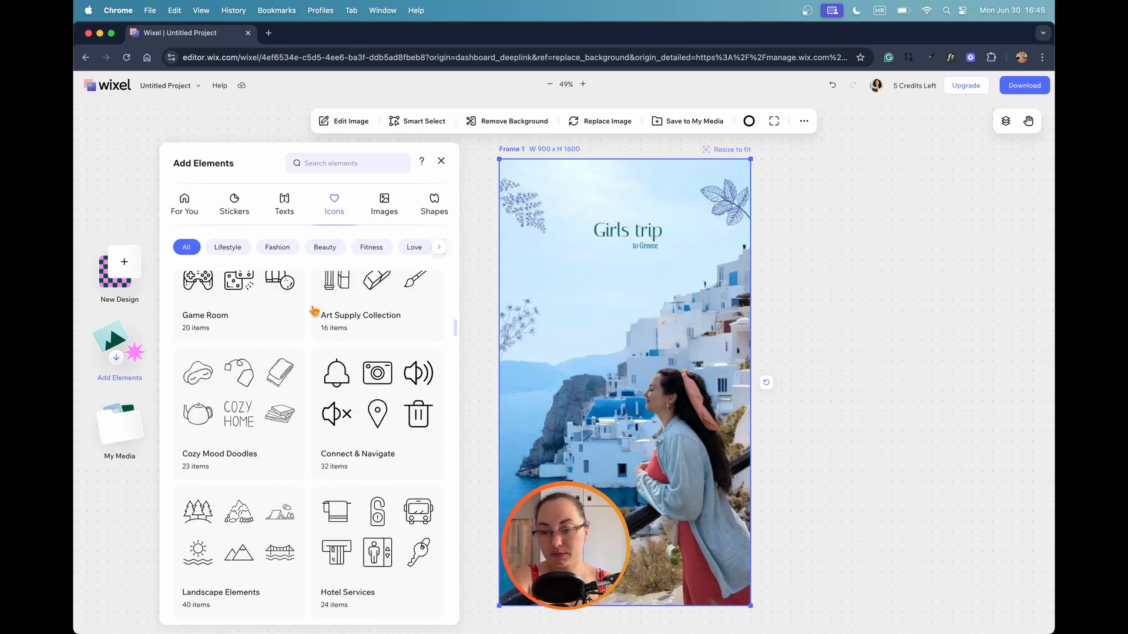
scroll(316, 311, down, 15)
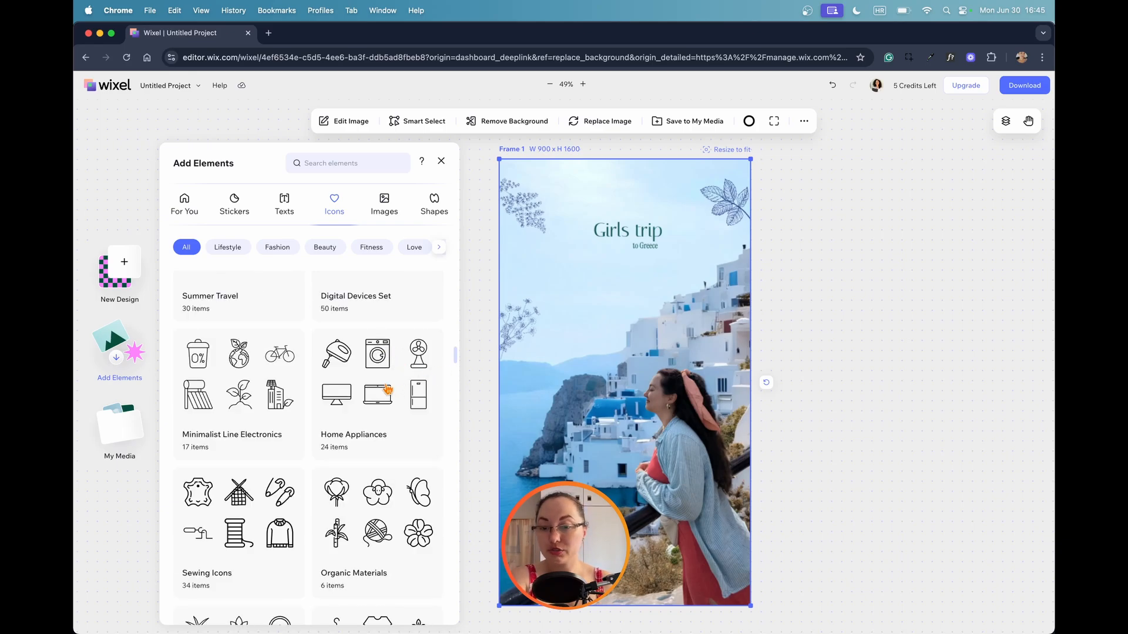
scroll(387, 389, down, 5)
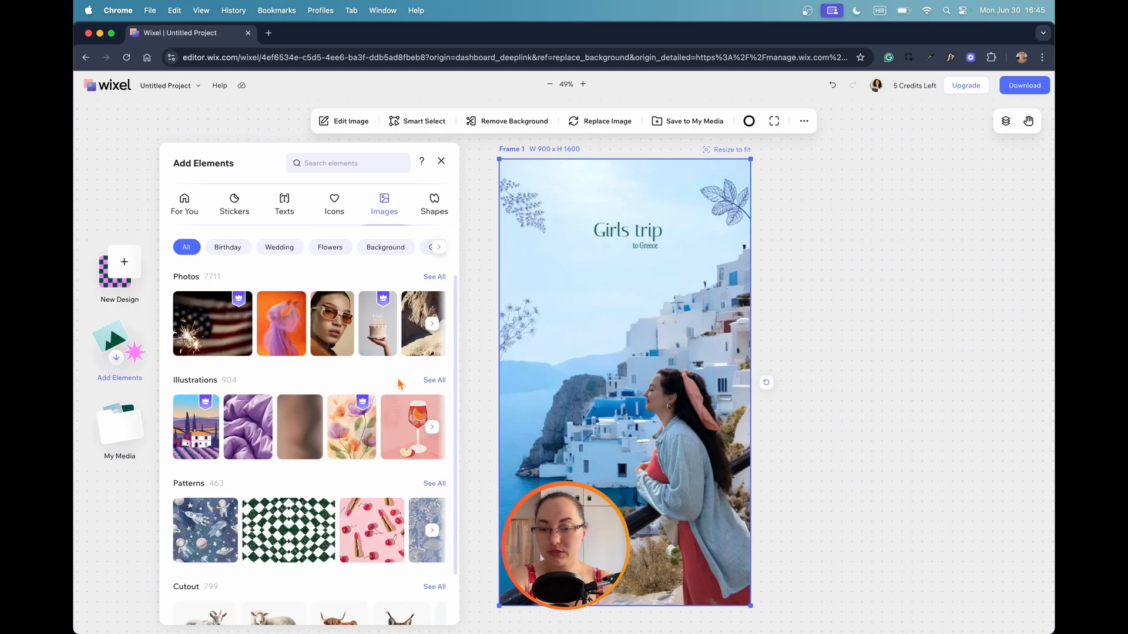
scroll(398, 383, down, 3)
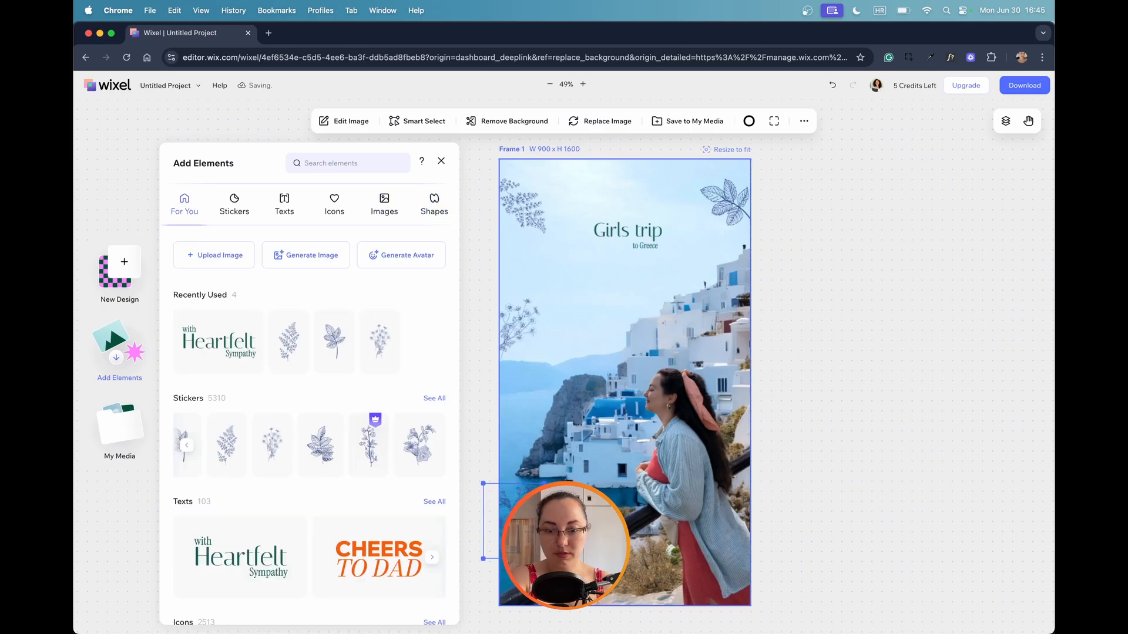
Look through the Crop shapes for the flower sticker at the photo's lower left, cancel the crop and shift the sticker down toward the railing.
click(344, 120)
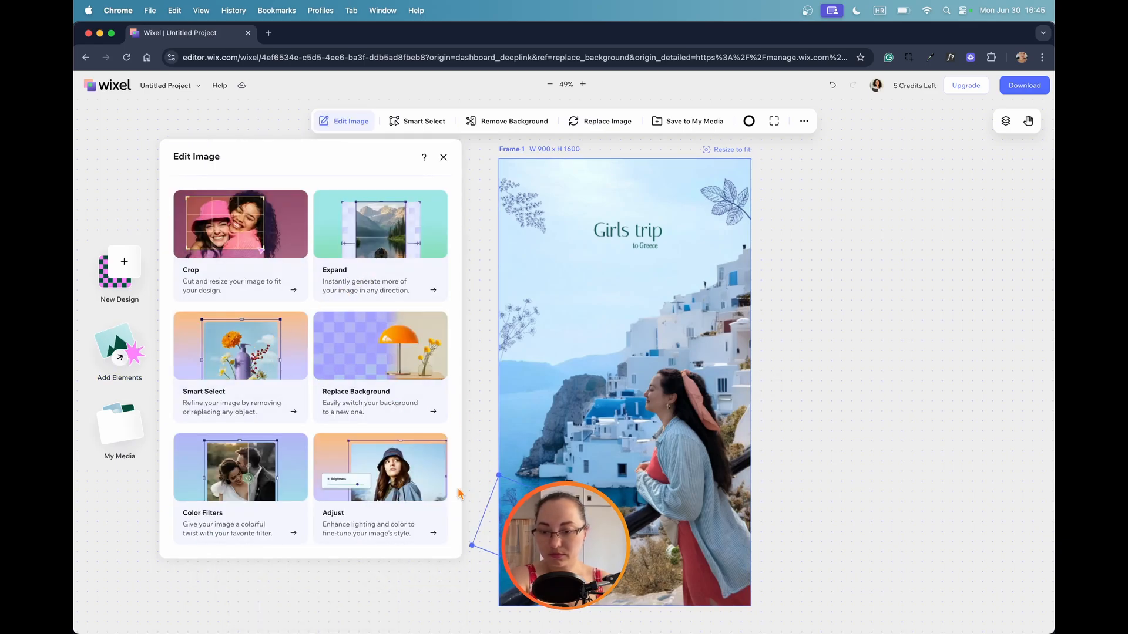
click(249, 249)
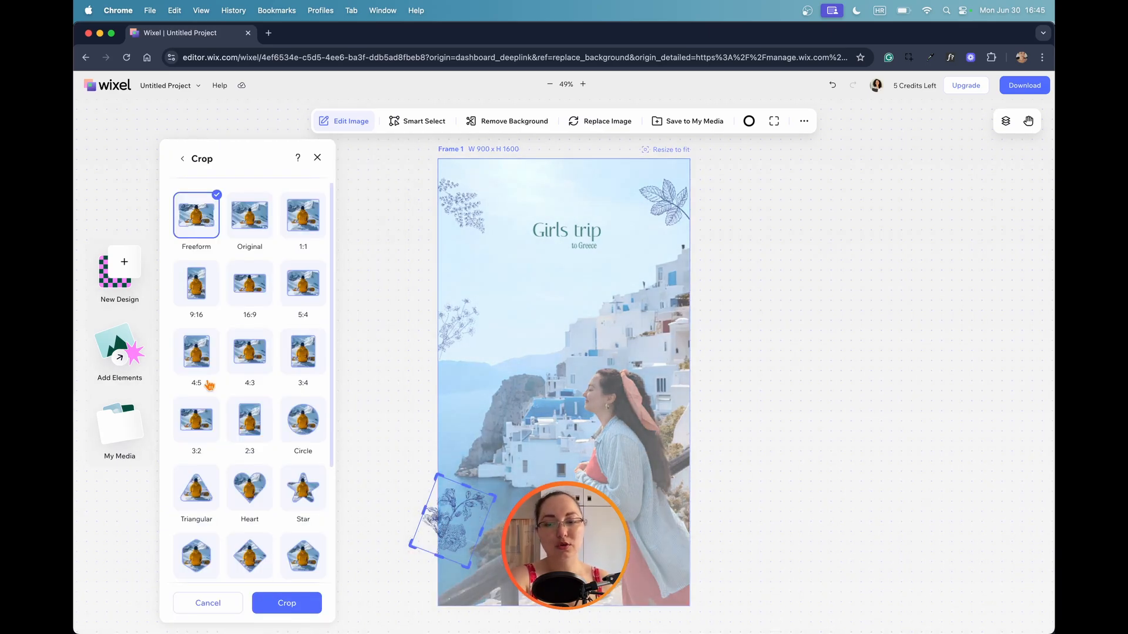
scroll(234, 414, down, 3)
click(207, 604)
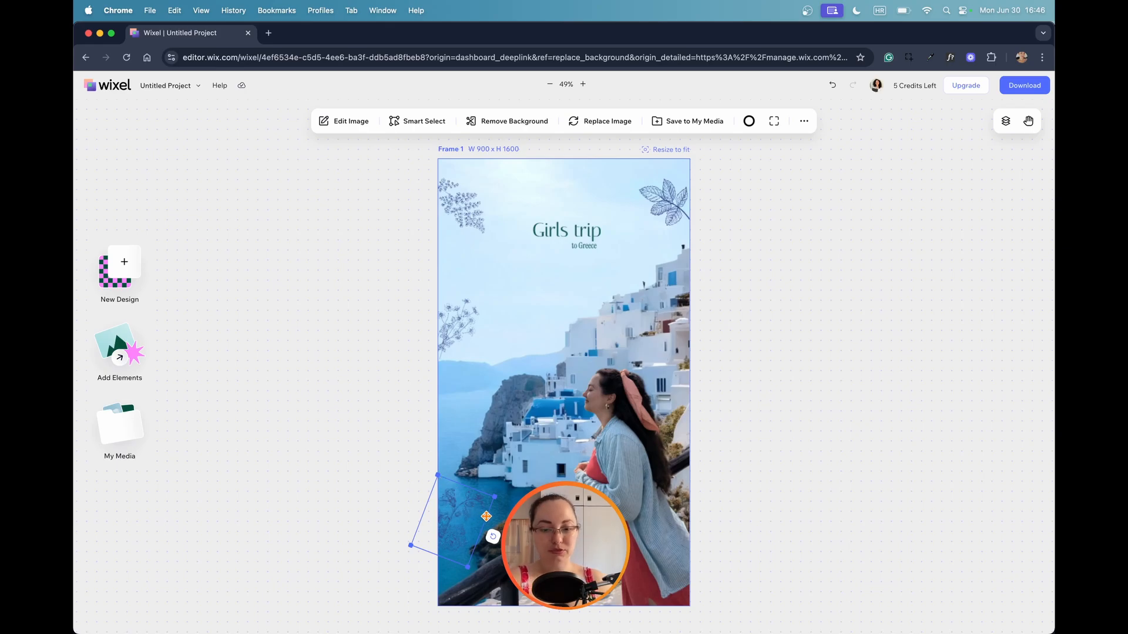
drag(459, 513, 531, 552)
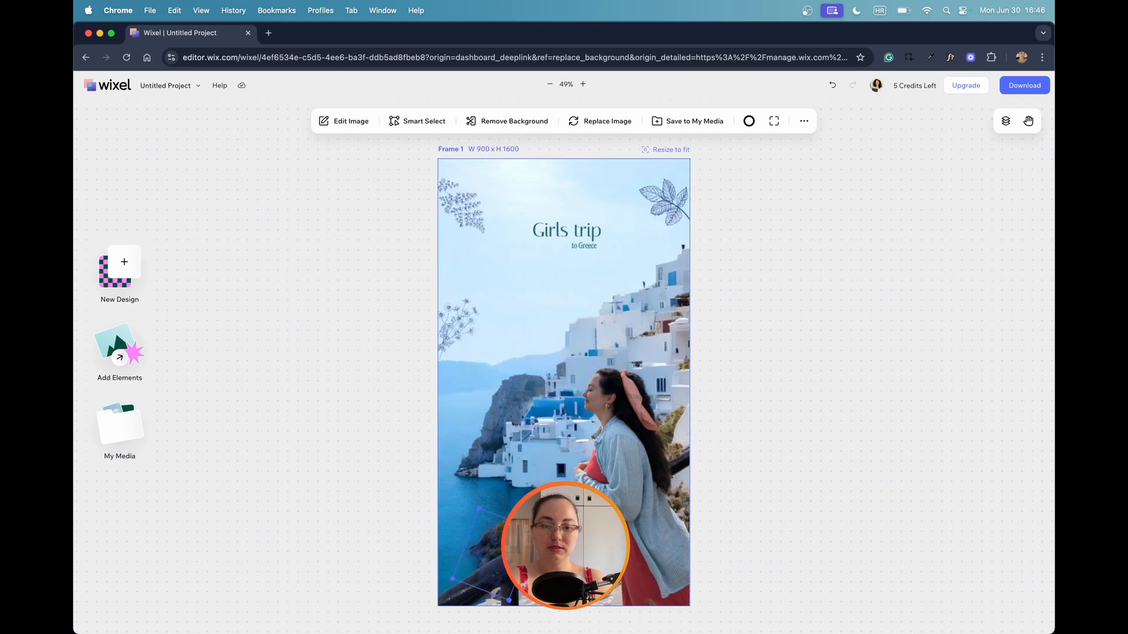
click(630, 439)
double_click(630, 442)
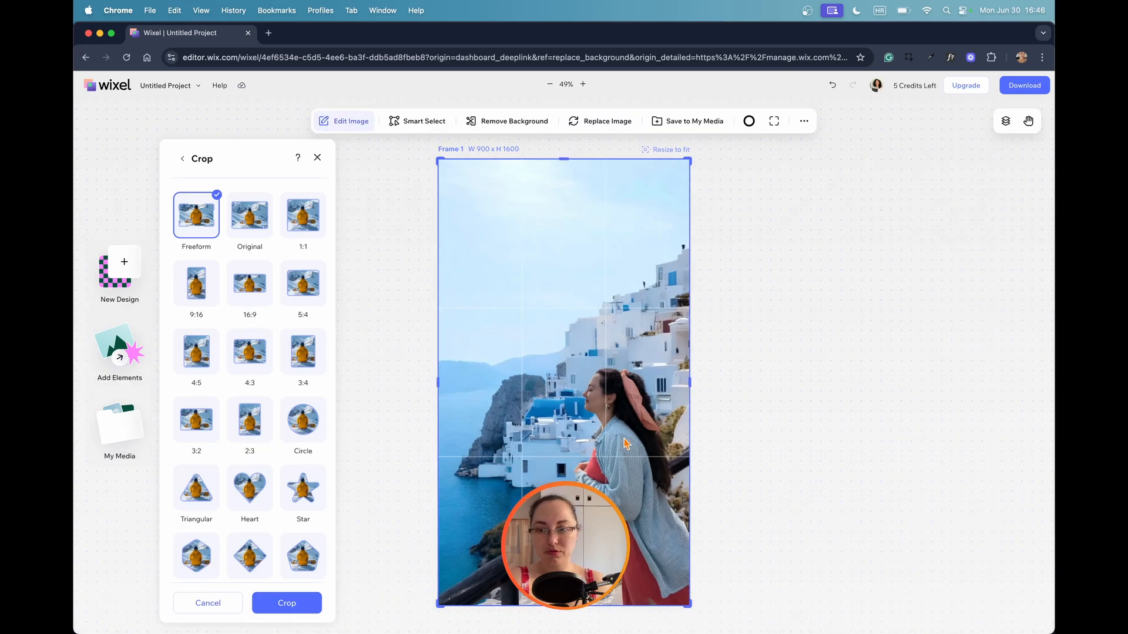
key(Escape)
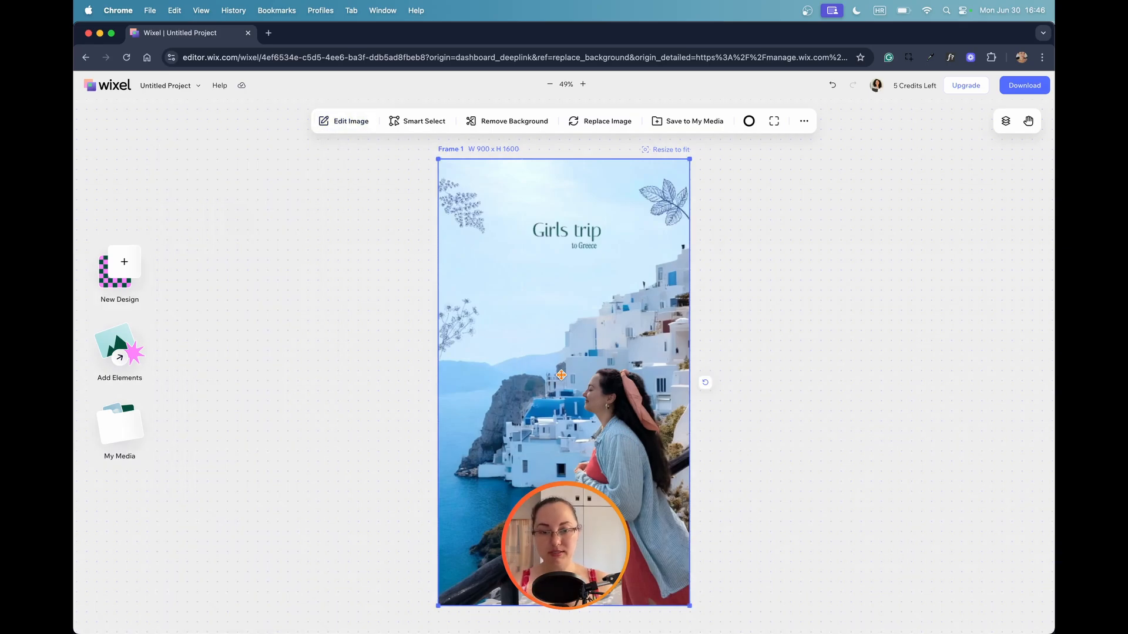
Open the Adjust settings for the background photo, raise its Contrast slightly and lower its Brightness a little.
double_click(589, 396)
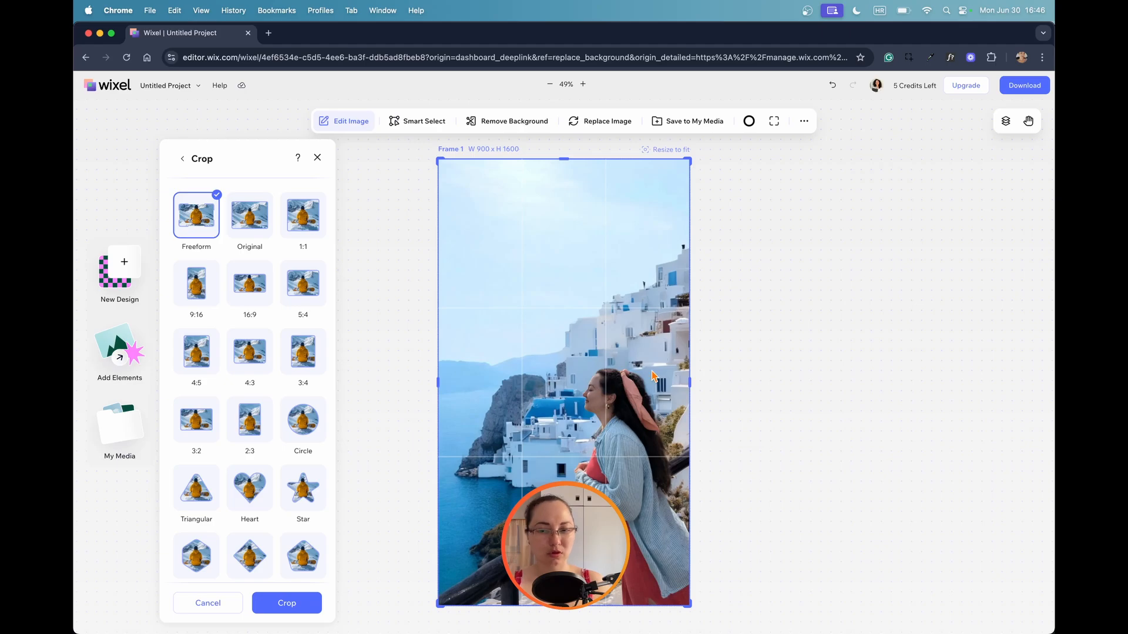
key(Escape)
click(405, 473)
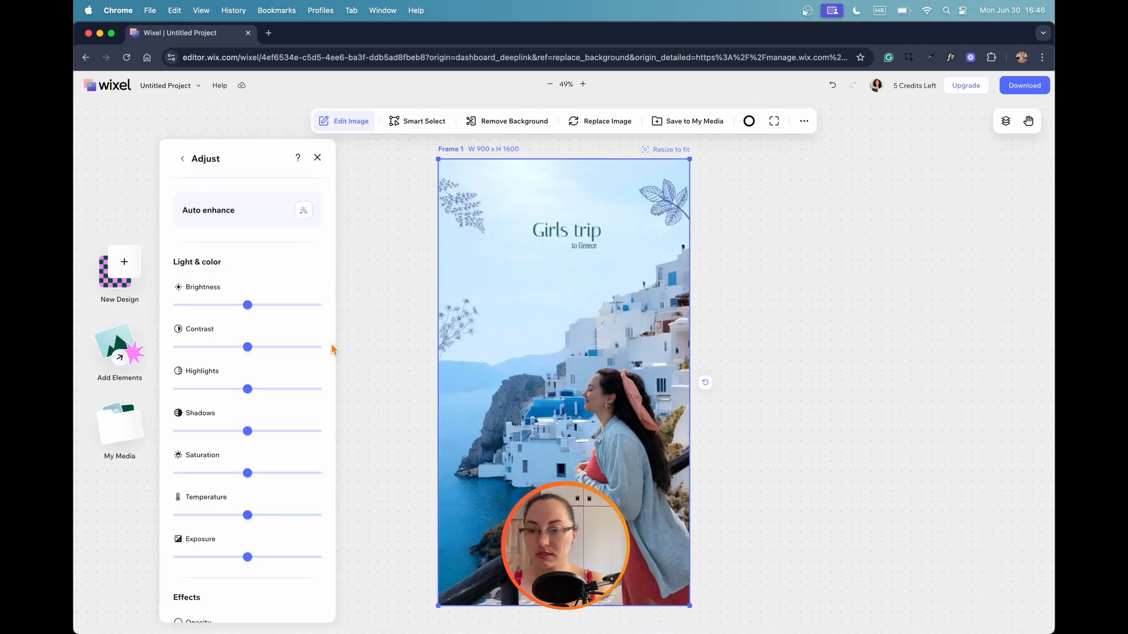
mouse_move(248, 347)
mouse_down()
mouse_move(235, 347)
mouse_move(256, 349)
mouse_up()
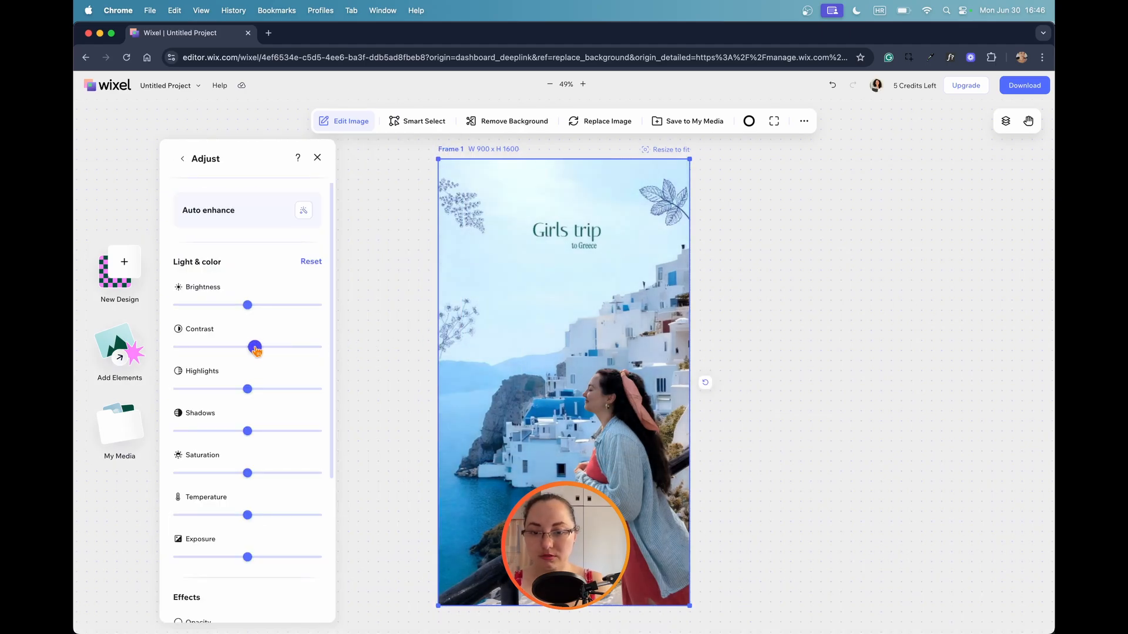
mouse_move(248, 305)
mouse_down()
mouse_move(264, 306)
mouse_move(245, 307)
mouse_up()
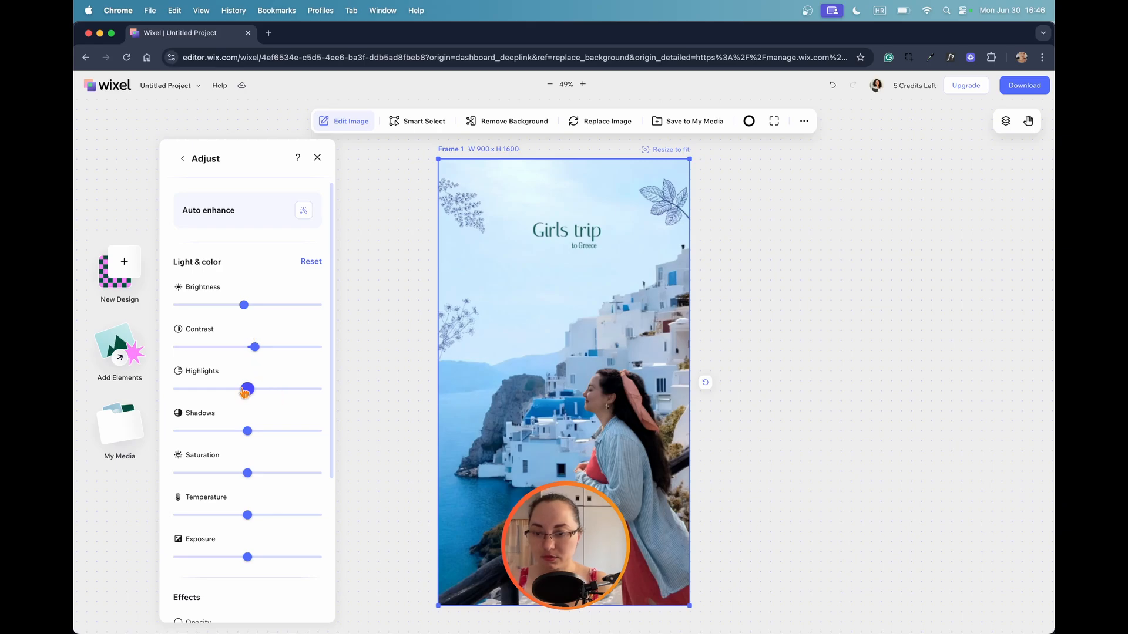
Make the background photo slightly warmer with Temperature, raise its Exposure a little and leave the adjustments.
scroll(255, 455, down, 1)
scroll(254, 454, down, 2)
mouse_move(247, 432)
mouse_down()
mouse_move(259, 433)
mouse_move(186, 433)
mouse_move(267, 432)
mouse_move(192, 419)
mouse_move(303, 419)
mouse_move(222, 419)
mouse_move(262, 420)
mouse_up()
scroll(247, 423, down, 4)
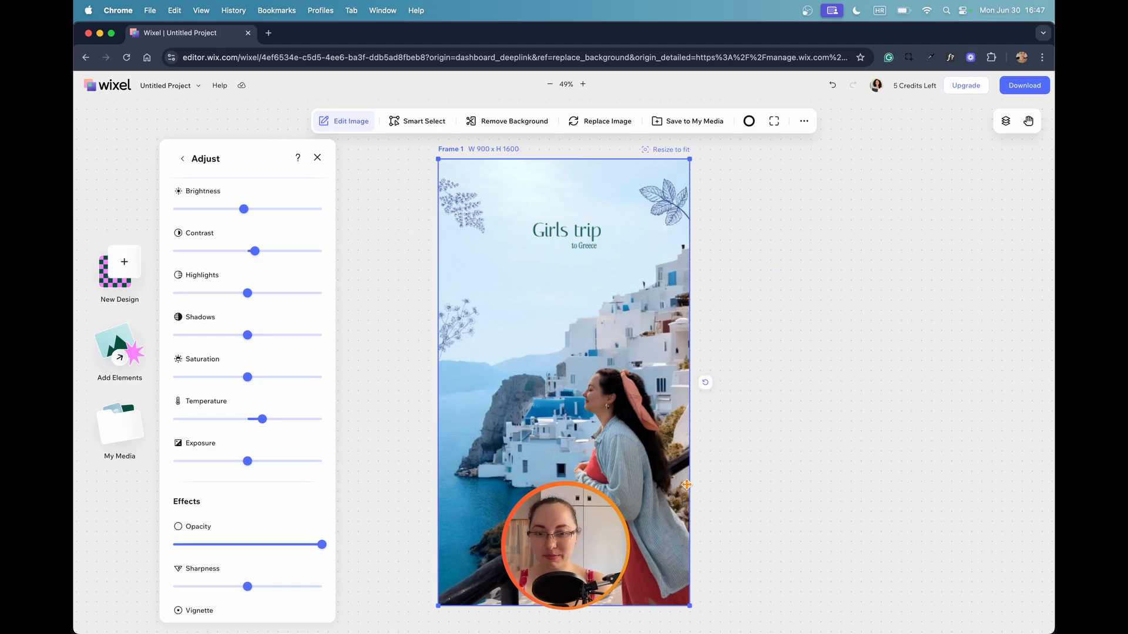
scroll(272, 411, down, 3)
drag(247, 346, 214, 347)
click(823, 351)
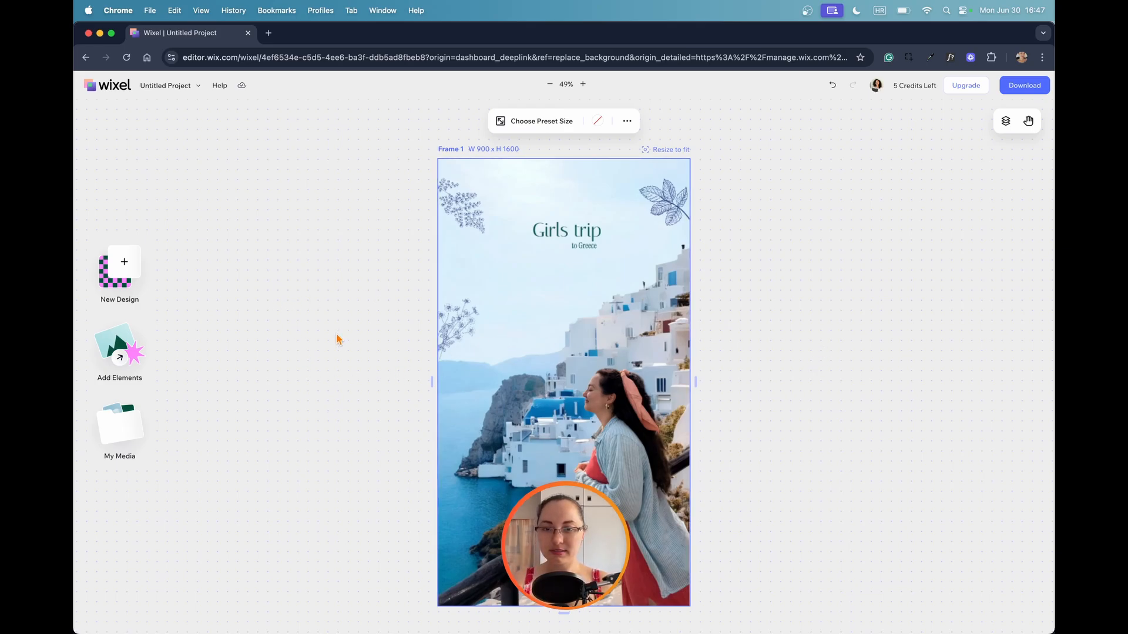
Reopen the background photo's adjustments, try the Opacity effect while ending at full opacity, and raise Sharpness slightly.
click(543, 304)
double_click(544, 303)
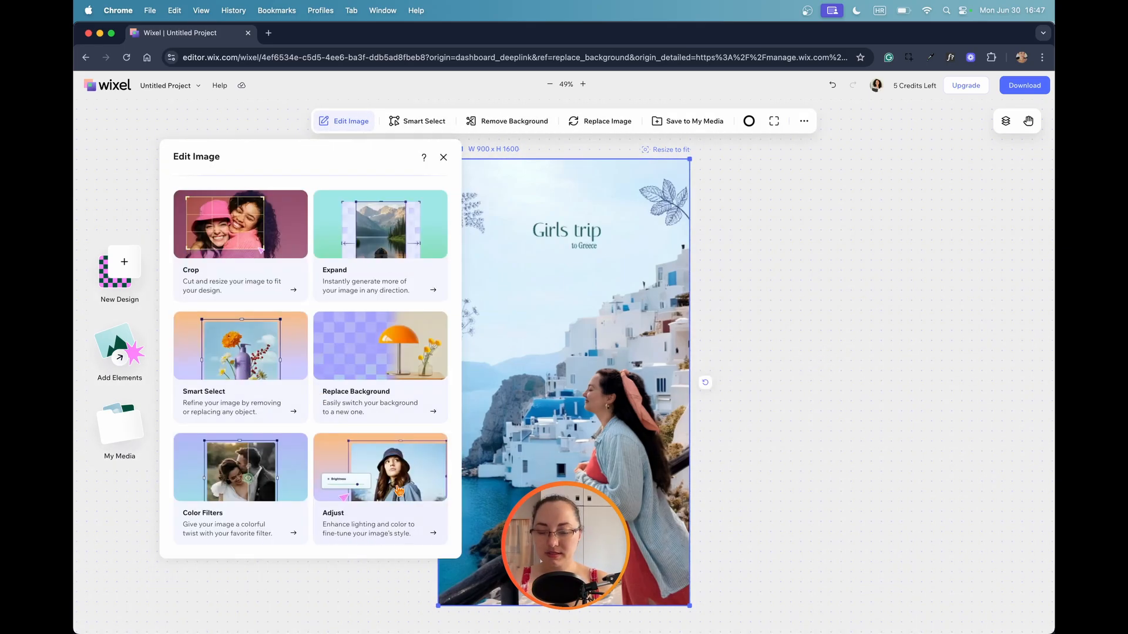
click(381, 463)
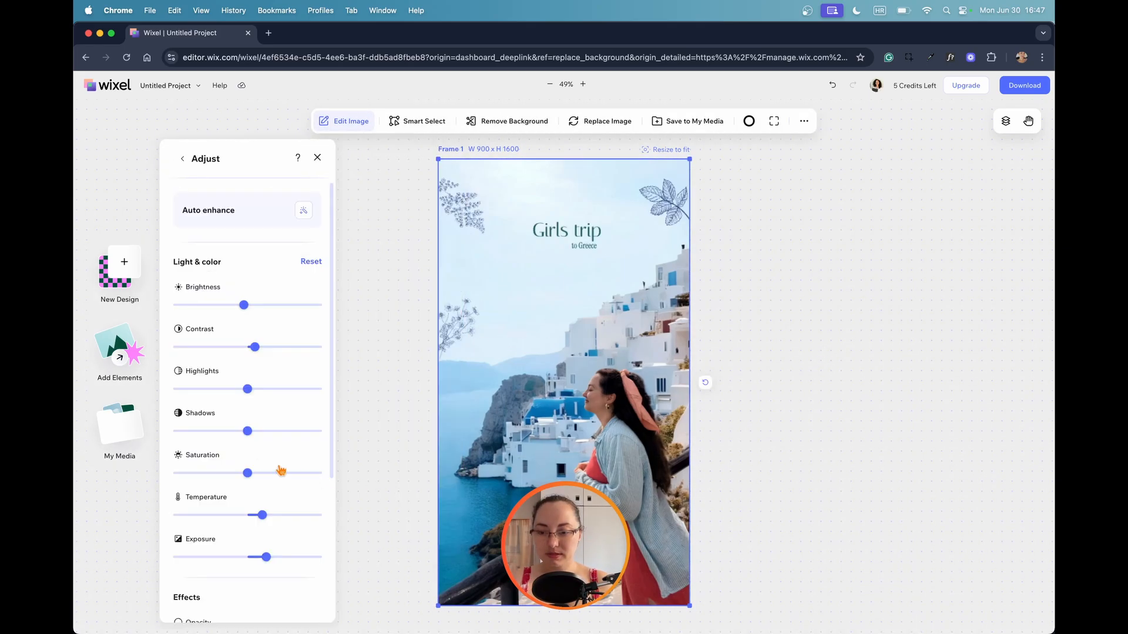
scroll(246, 461, down, 3)
scroll(245, 461, down, 1)
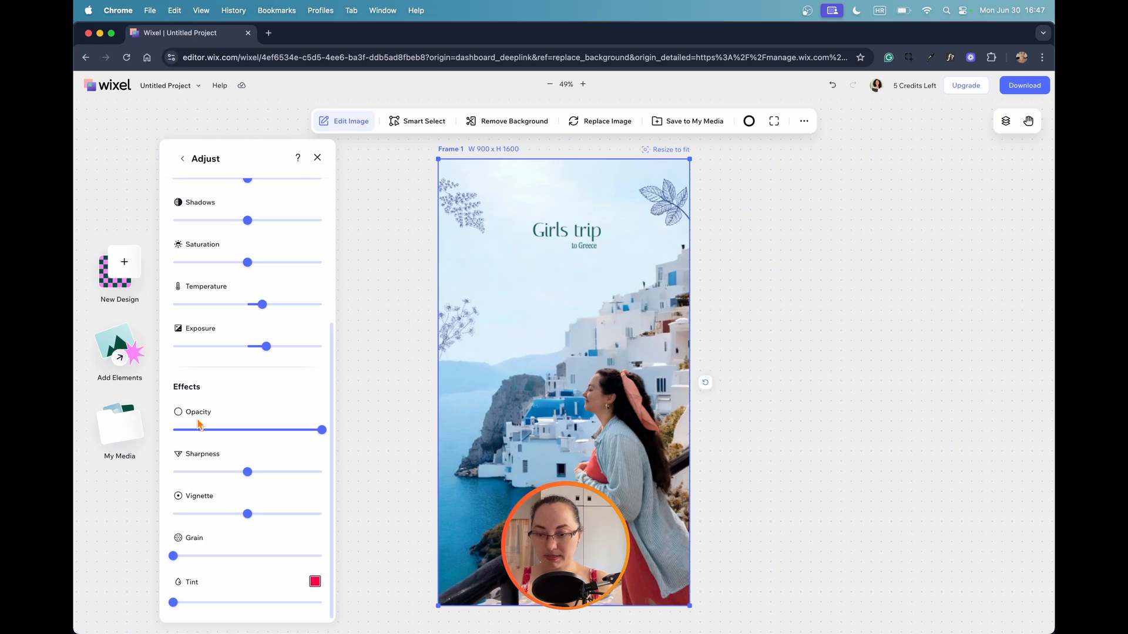
mouse_move(322, 430)
mouse_down()
mouse_move(227, 430)
mouse_move(317, 430)
mouse_up()
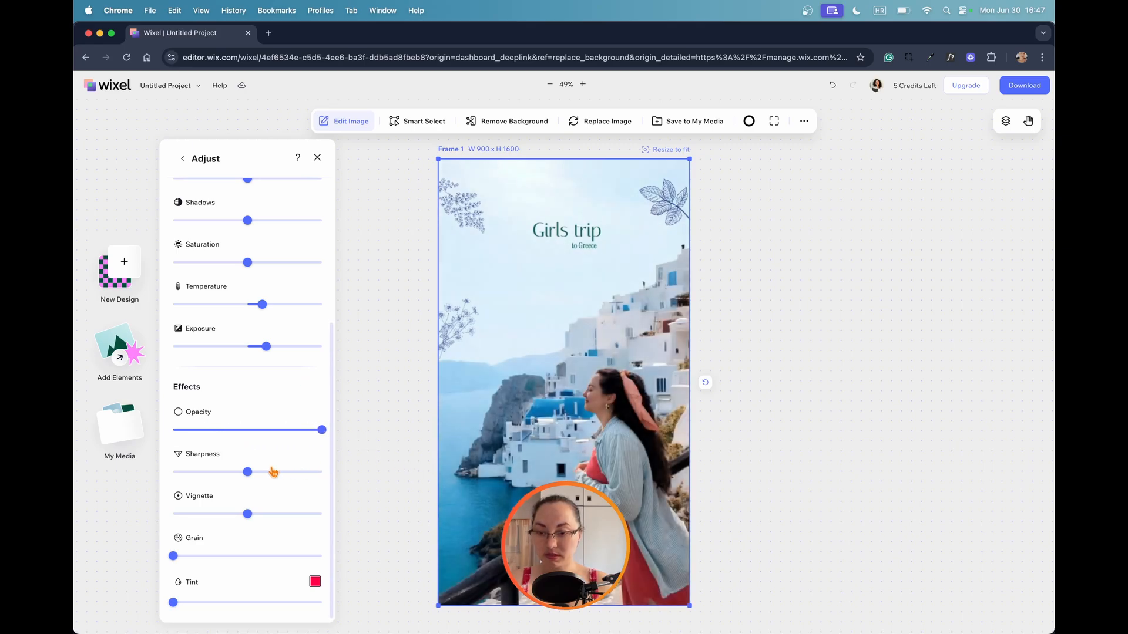
mouse_move(248, 472)
mouse_down()
mouse_move(272, 470)
mouse_move(255, 476)
mouse_up()
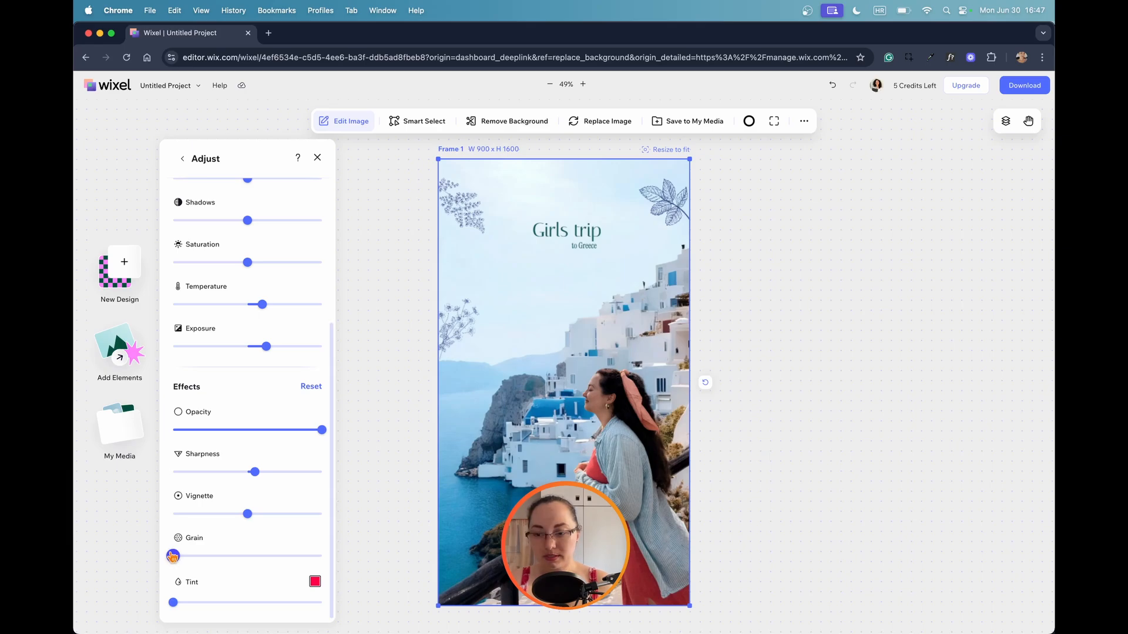
Try a strong Grain effect on the background photo and close the image editing options.
drag(173, 555, 302, 555)
drag(302, 554, 307, 555)
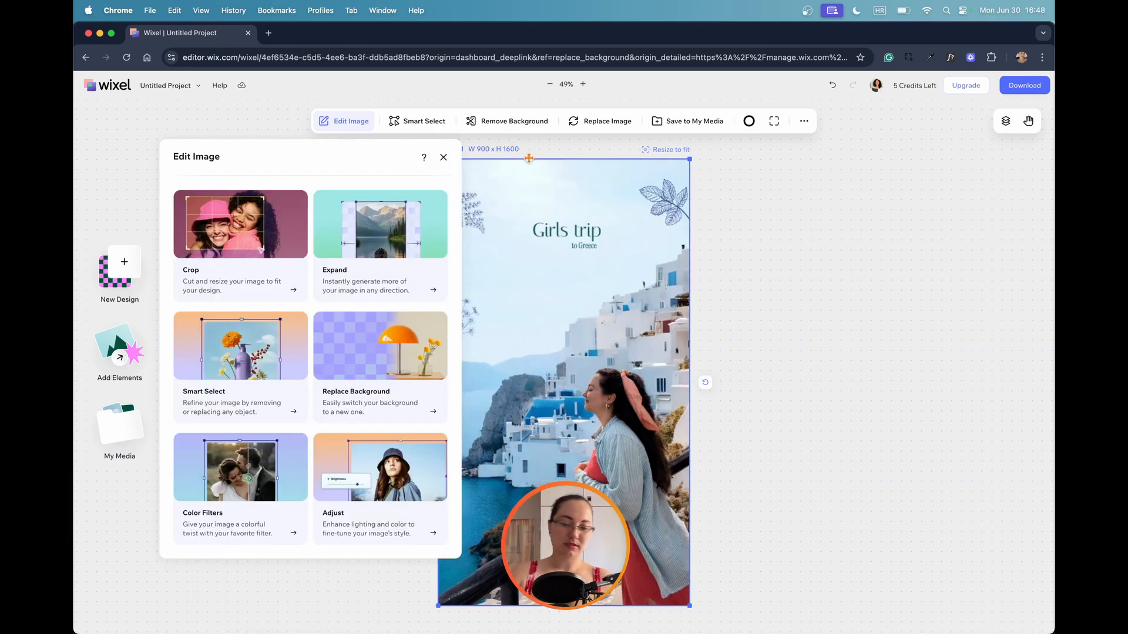
click(444, 157)
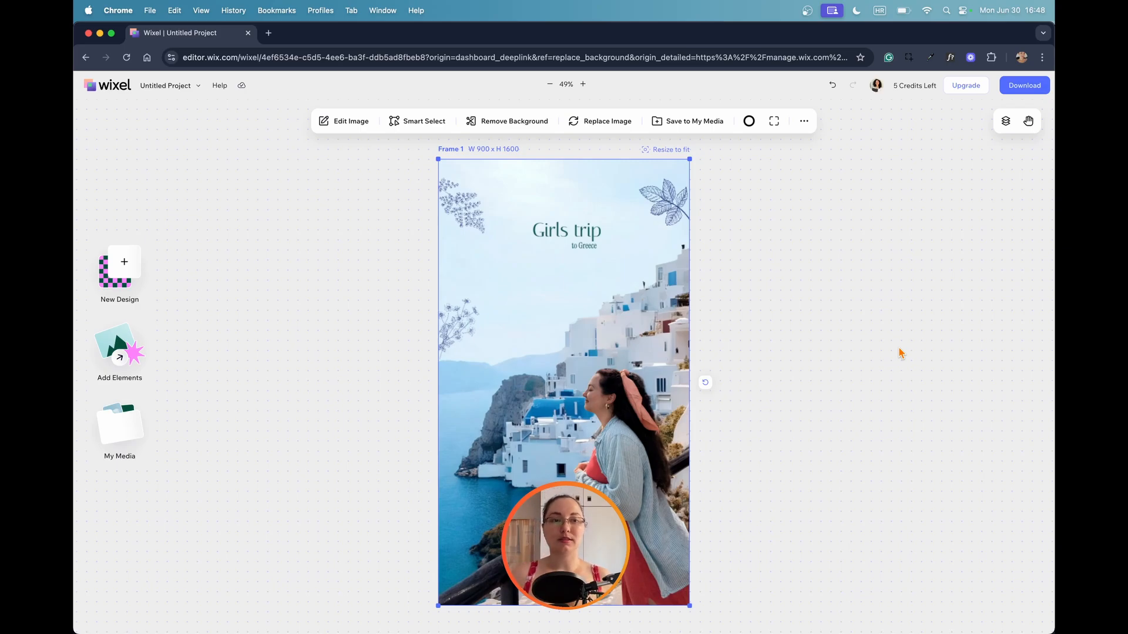
Read the information about the remaining credits and Wixel Pro, and dismiss it.
mouse_move(912, 85)
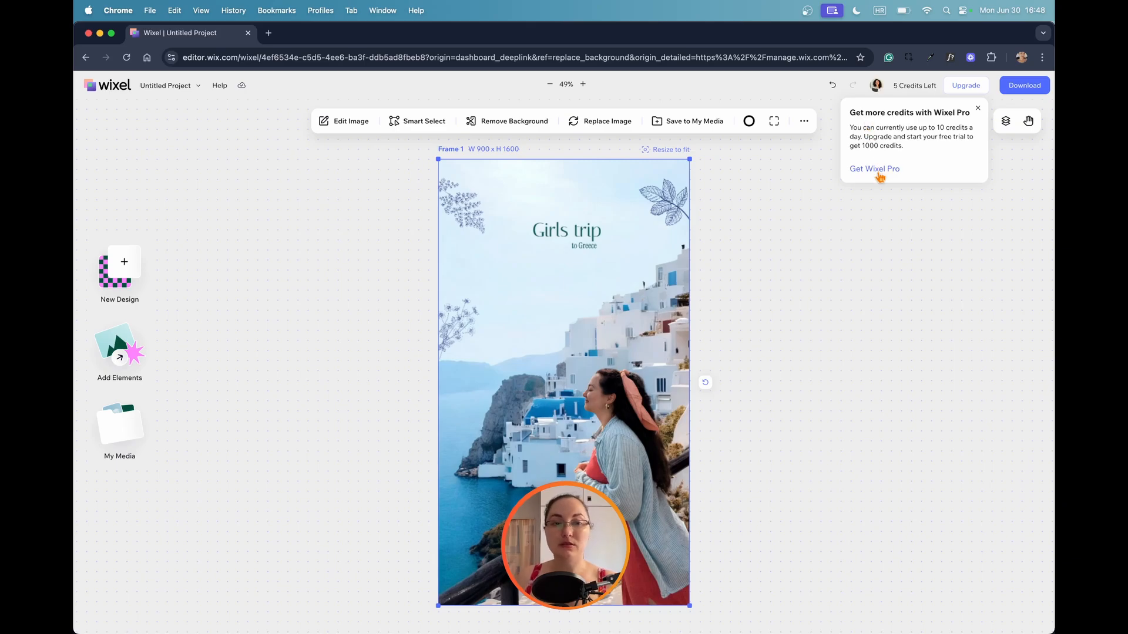
click(977, 108)
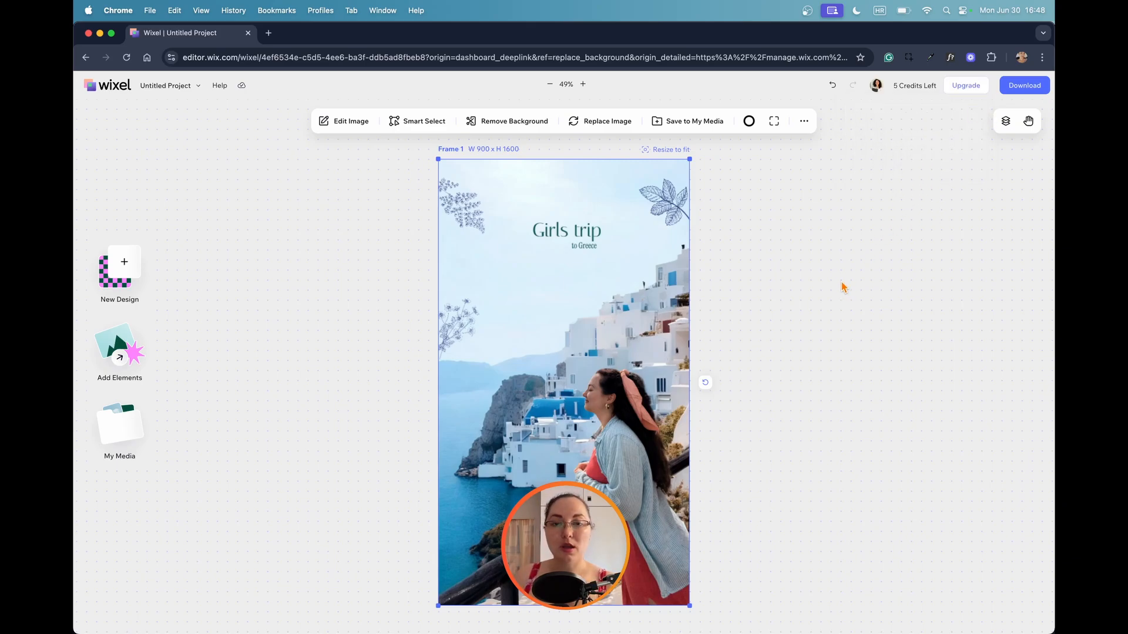
Pan the canvas slightly with the Hand tool and open the Layers list to look over the text and image layers of Frame 1.
click(1028, 121)
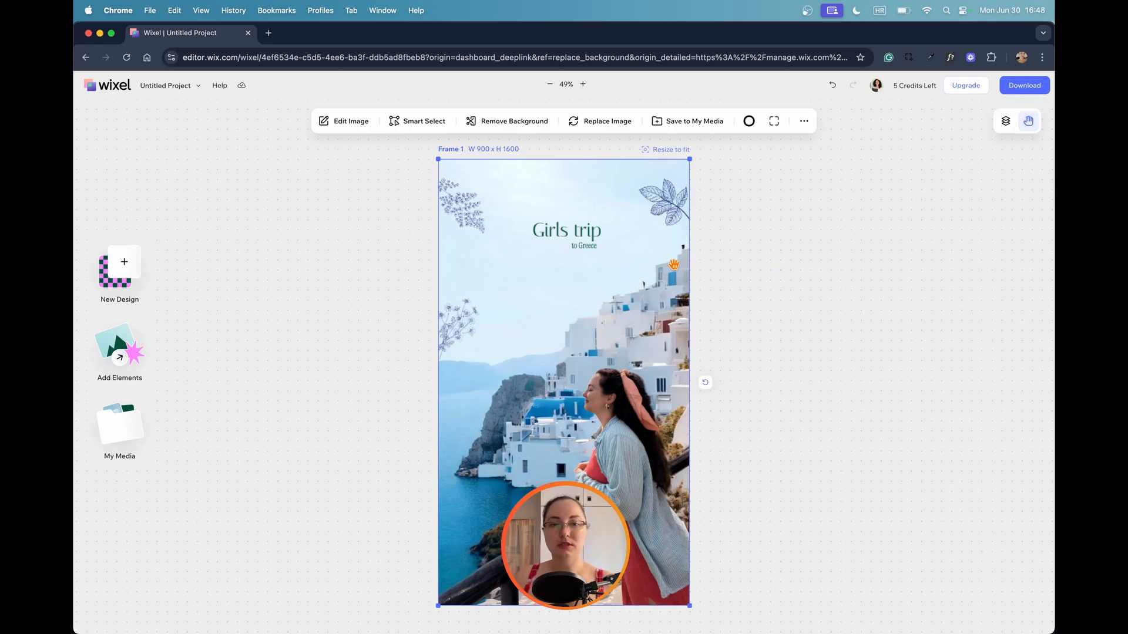
drag(640, 264, 608, 373)
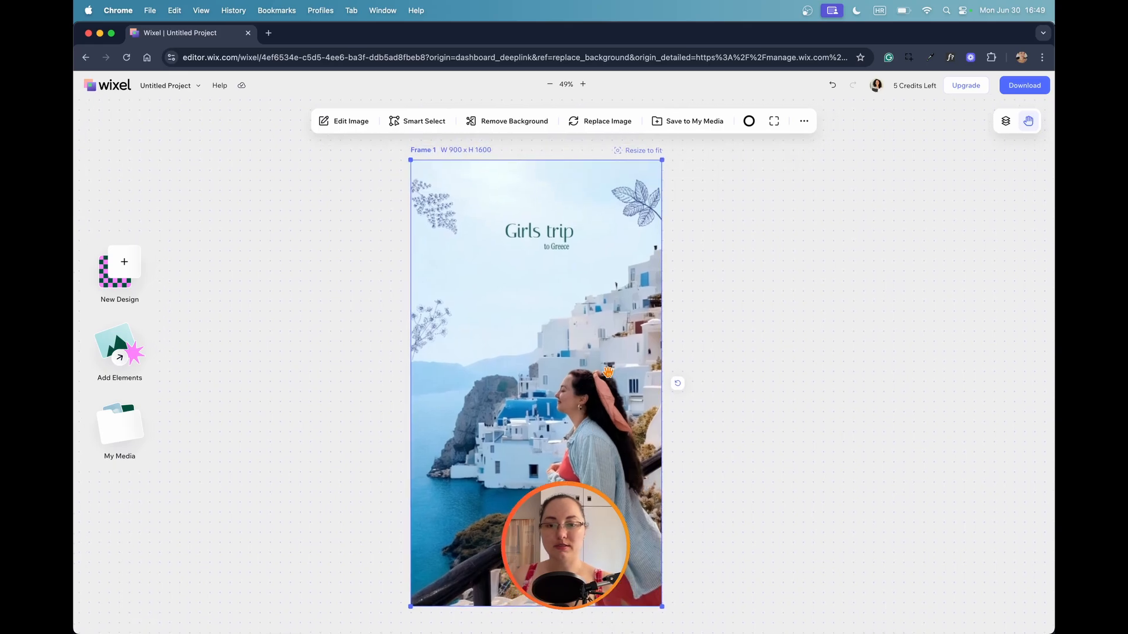
click(1007, 124)
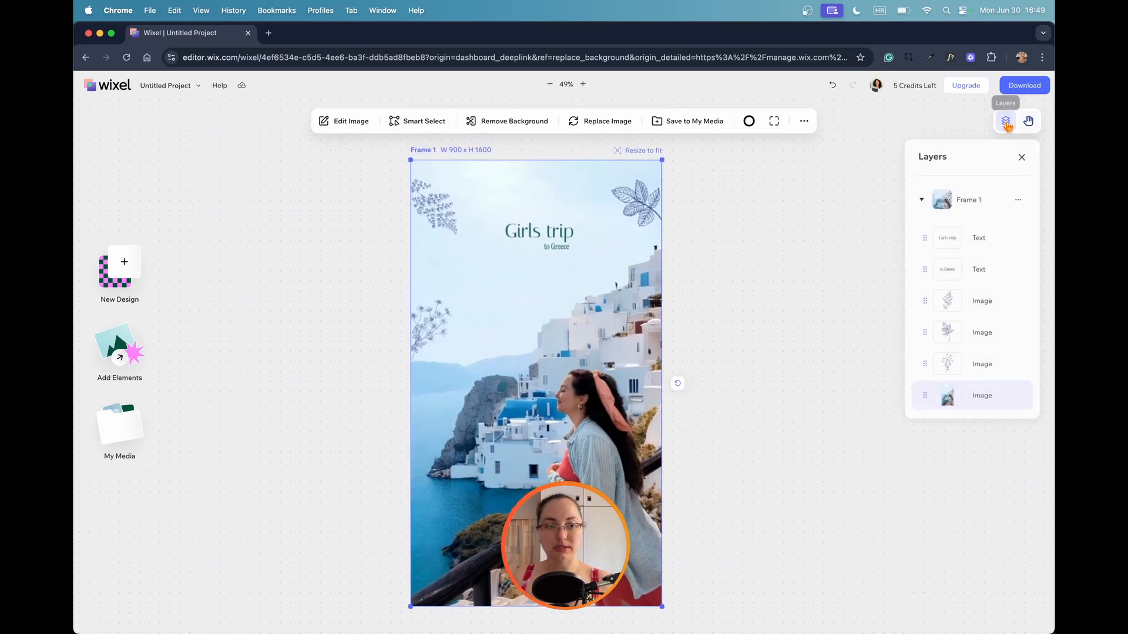
click(1014, 333)
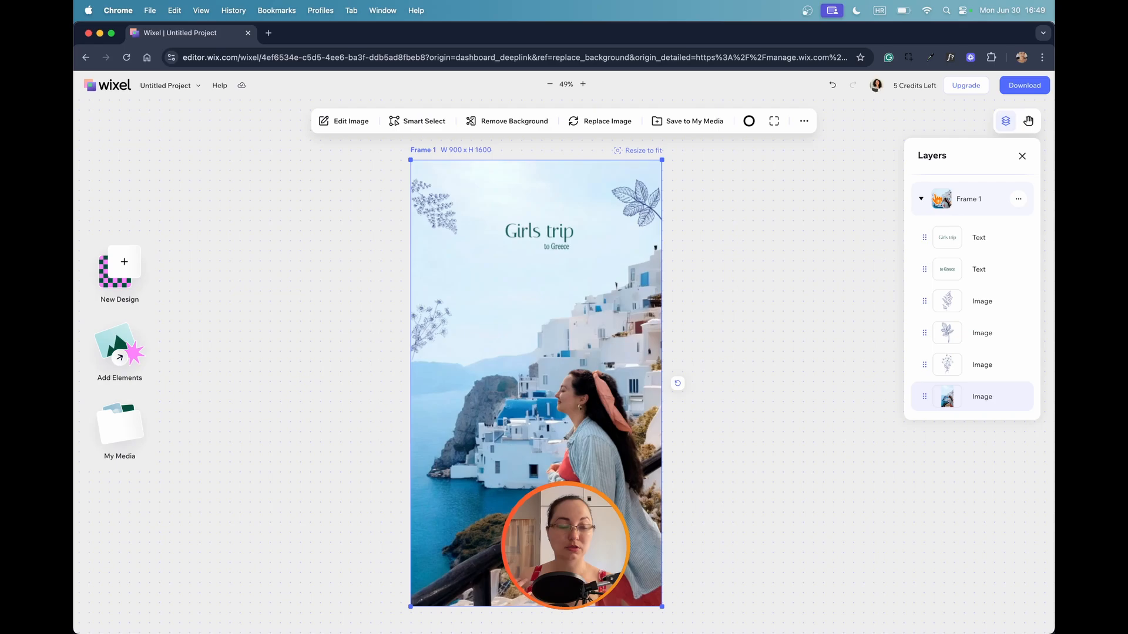
Look over the available frame actions for Frame 1 in the layer list.
click(1020, 201)
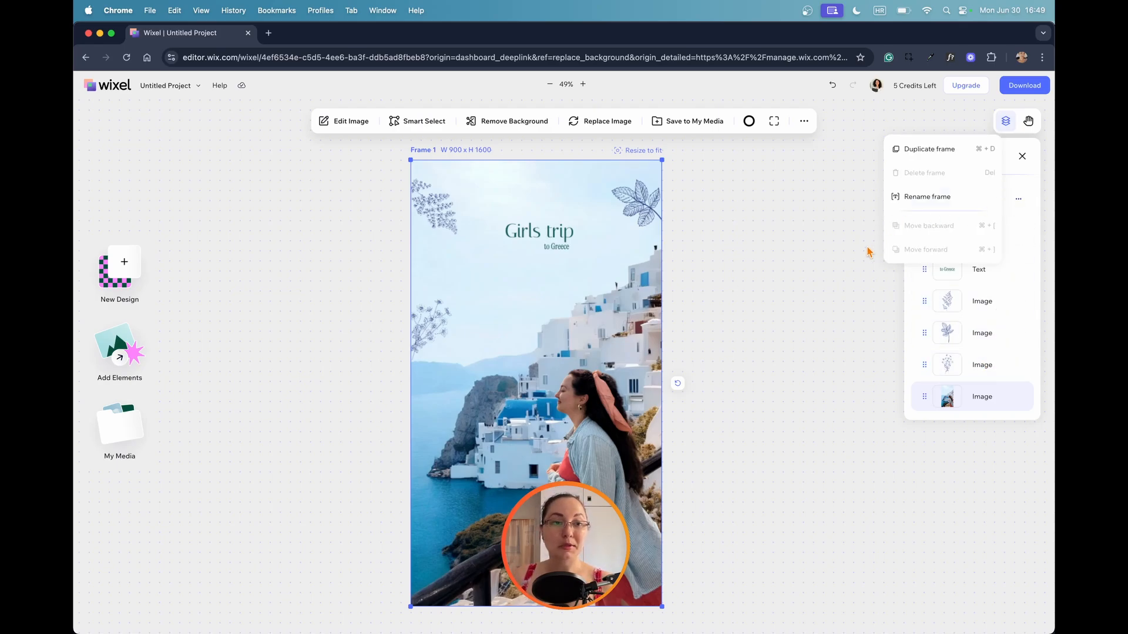
click(918, 191)
Recolor the "Girls trip" title and the "to Greece" subtitle with the palette's blue.
click(565, 247)
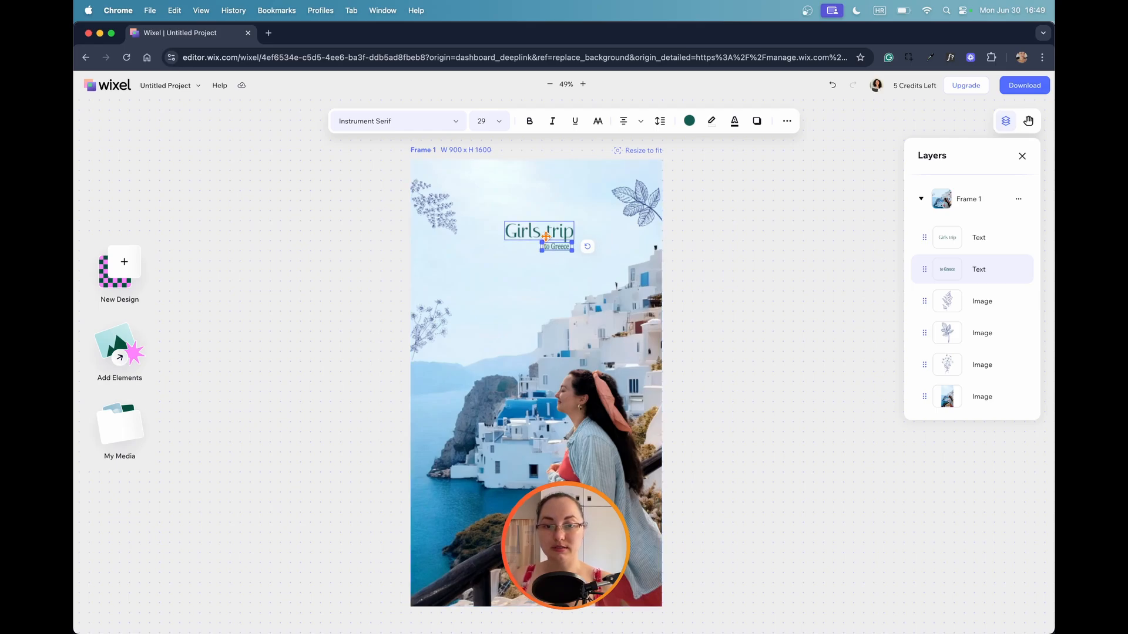
click(546, 235)
click(689, 120)
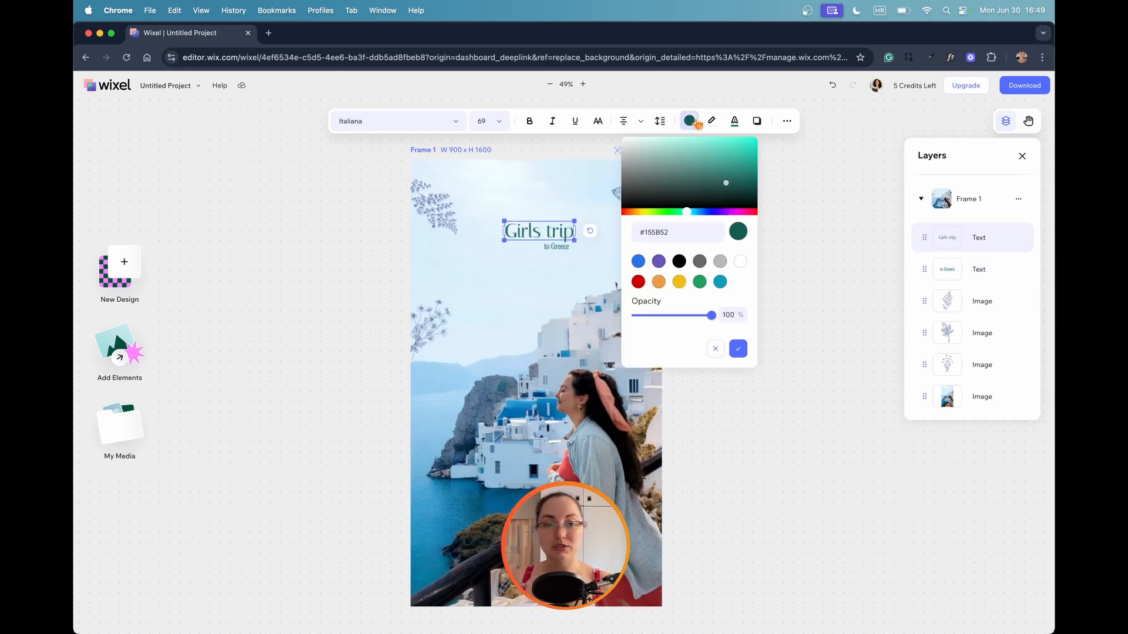
click(638, 260)
click(557, 247)
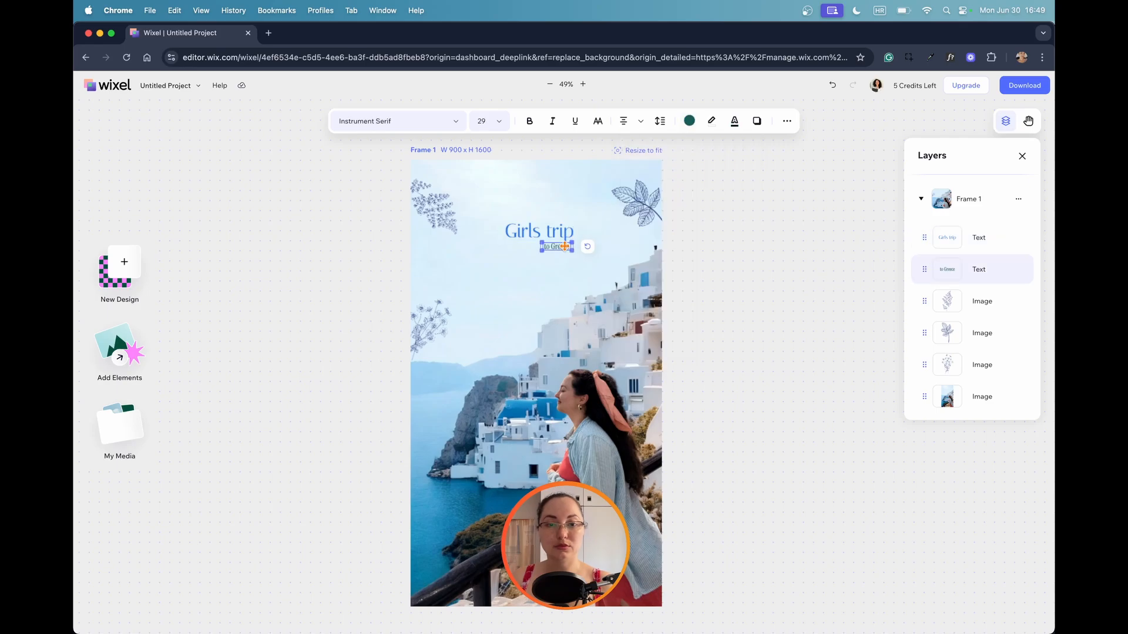
Try replacing the background photo's sky with "Fluffy clouds" using Smart Select, and undo the replacement.
click(422, 119)
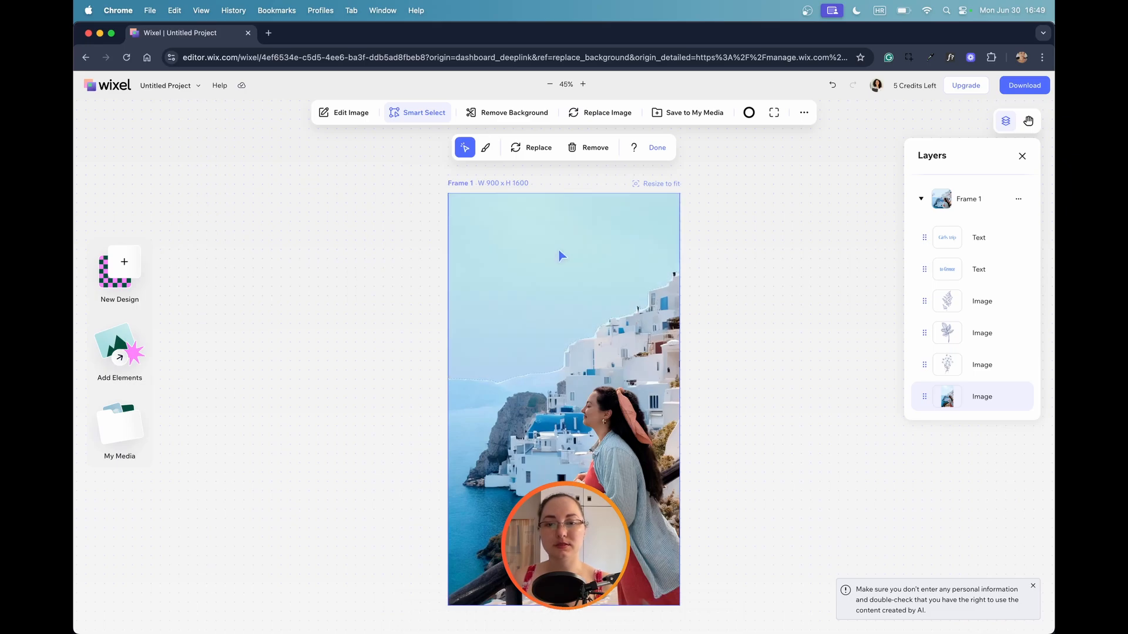
click(508, 252)
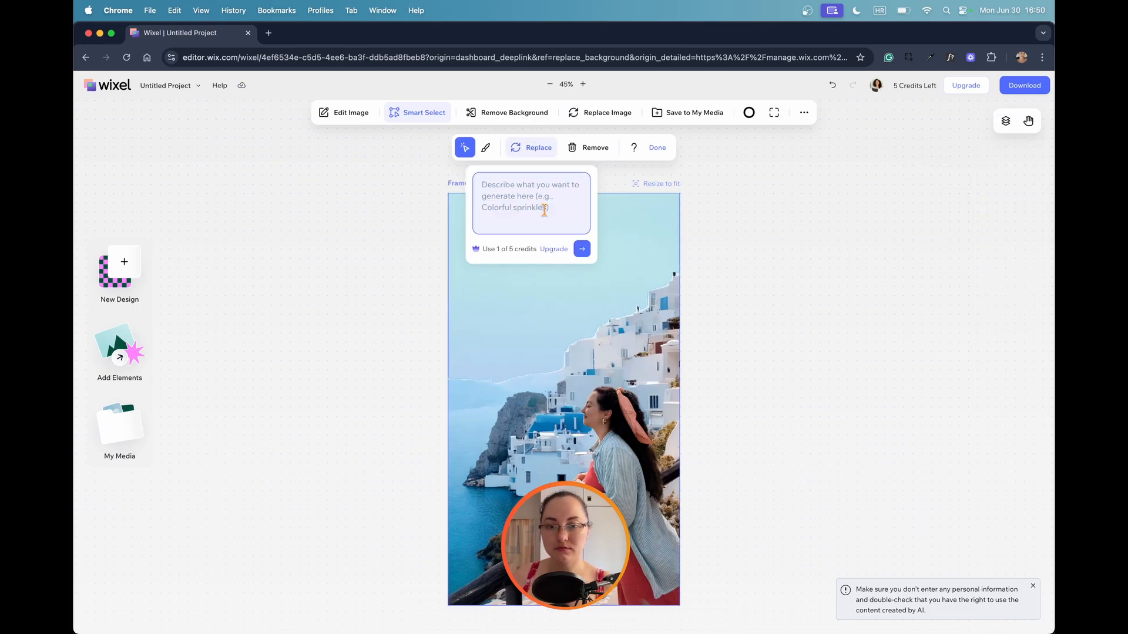
text(Fluffy clouds)
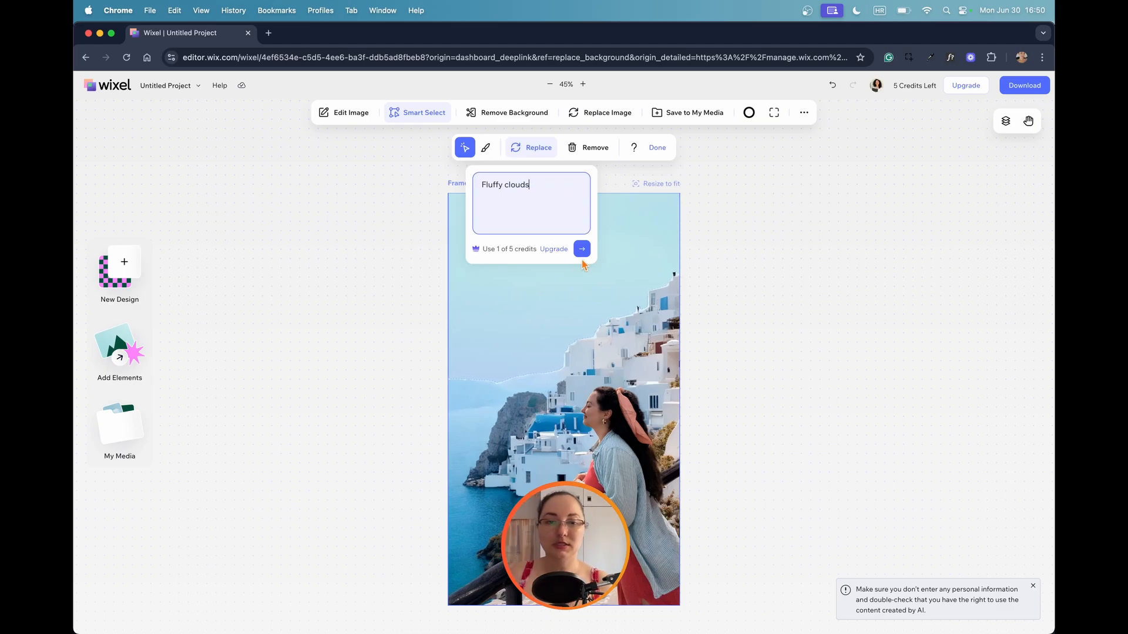
click(581, 248)
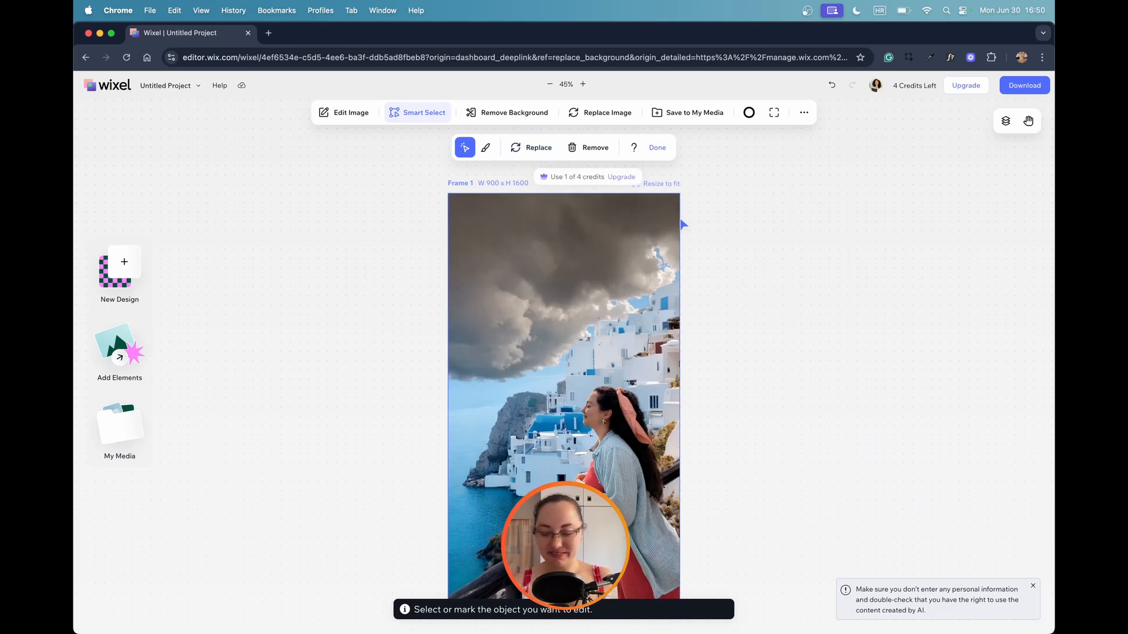
key(super+z)
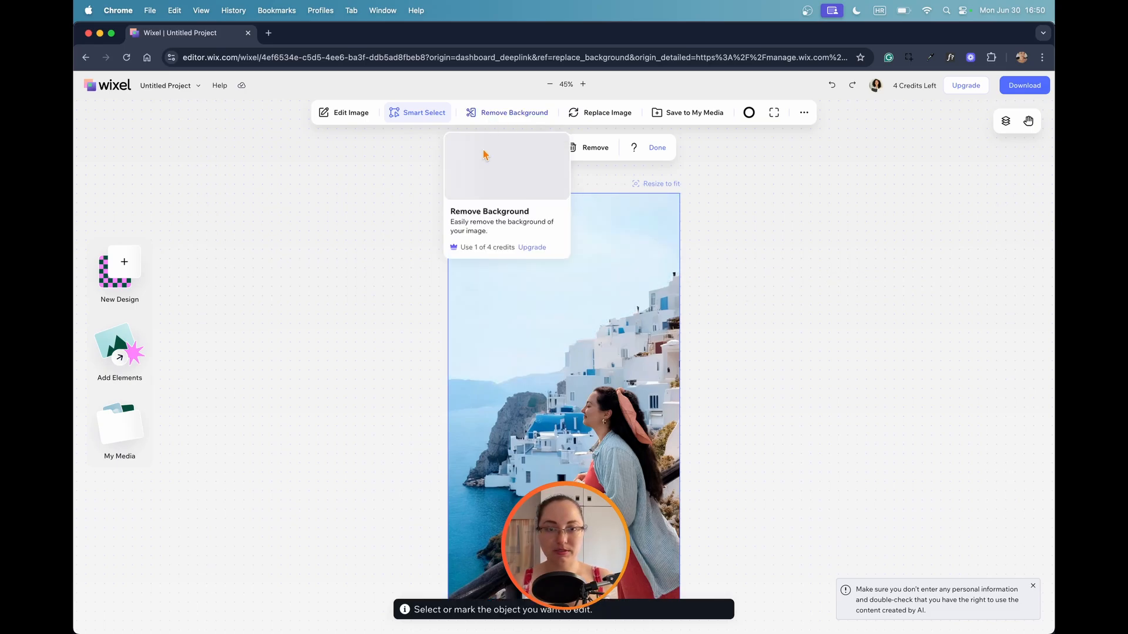
Try replacing the sky with "Fluffy white small clouds in the sky on a sunny day", dismiss the credits notice, and undo the replacement.
click(645, 218)
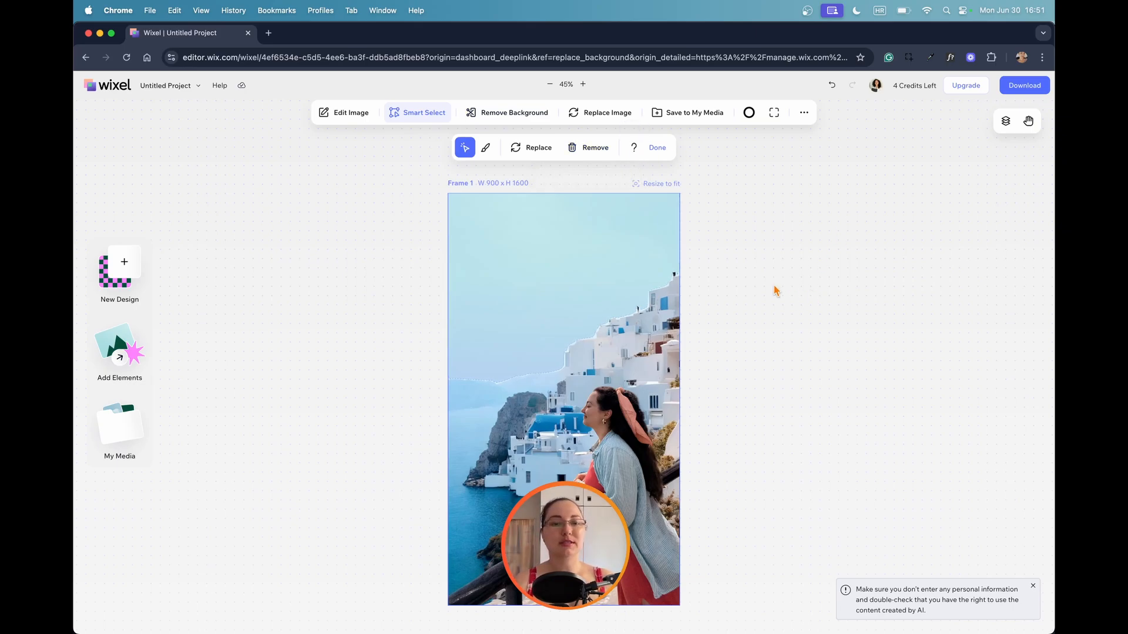
key(super+z)
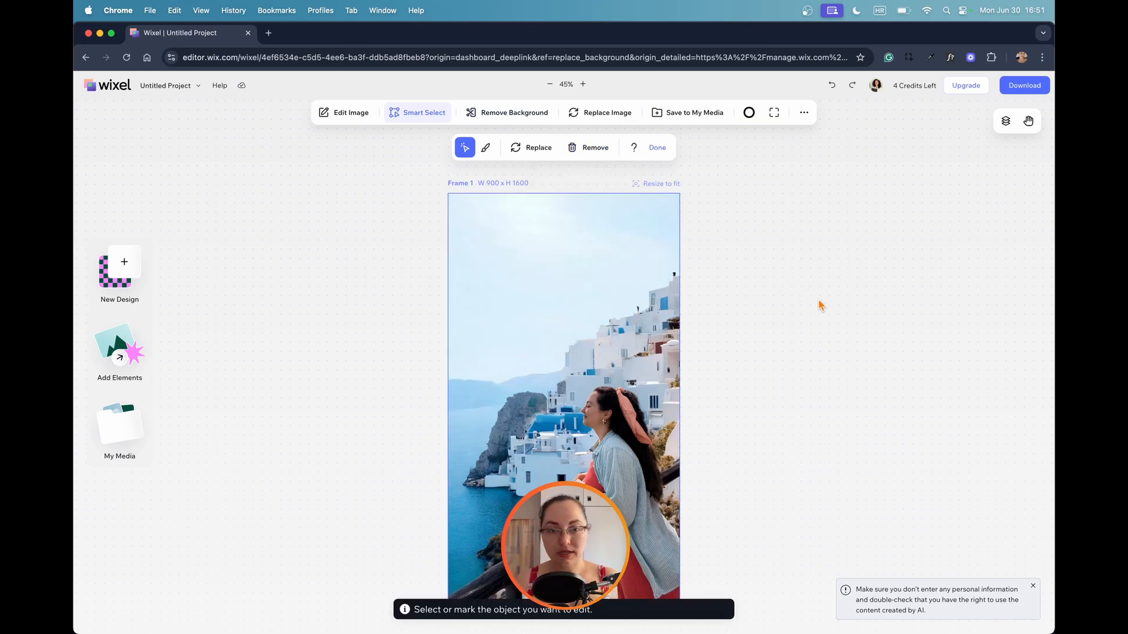
click(613, 249)
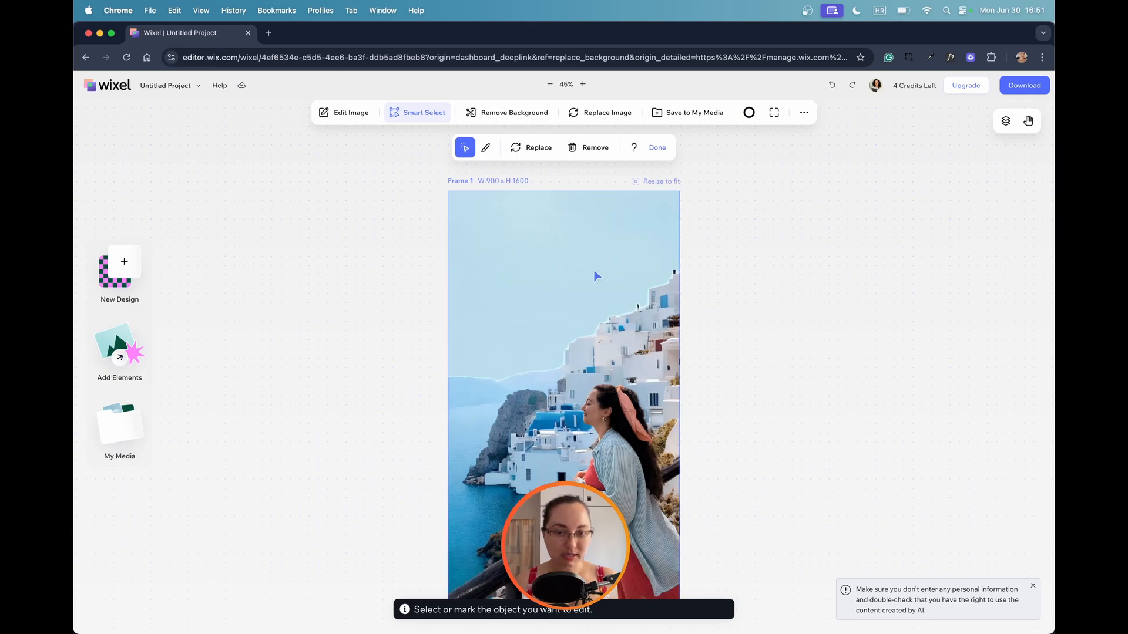
click(560, 240)
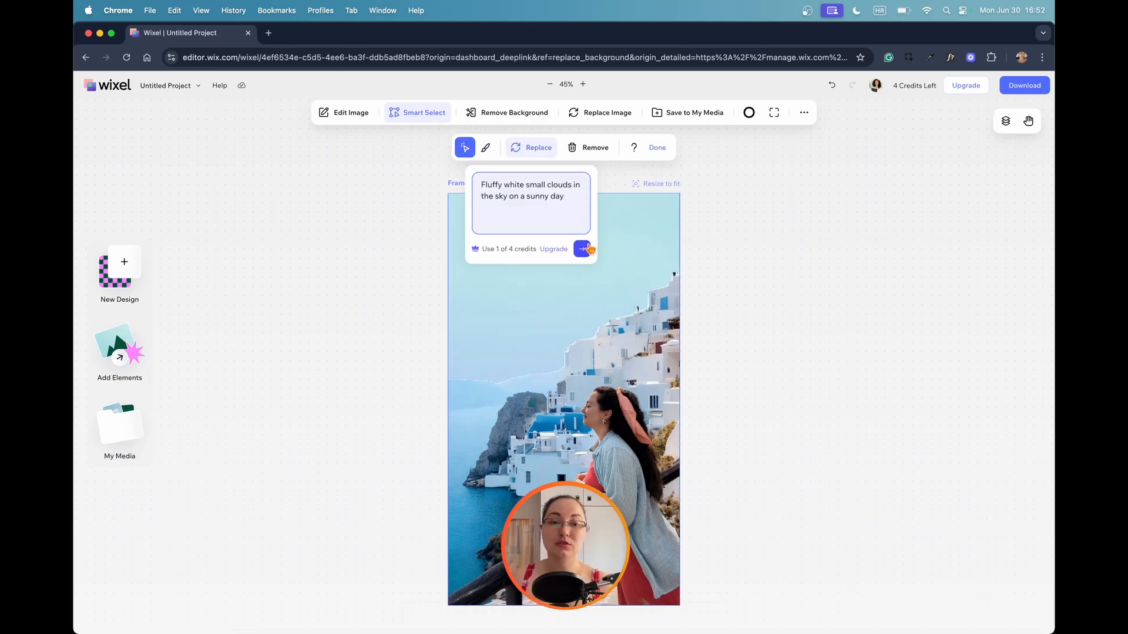
click(588, 246)
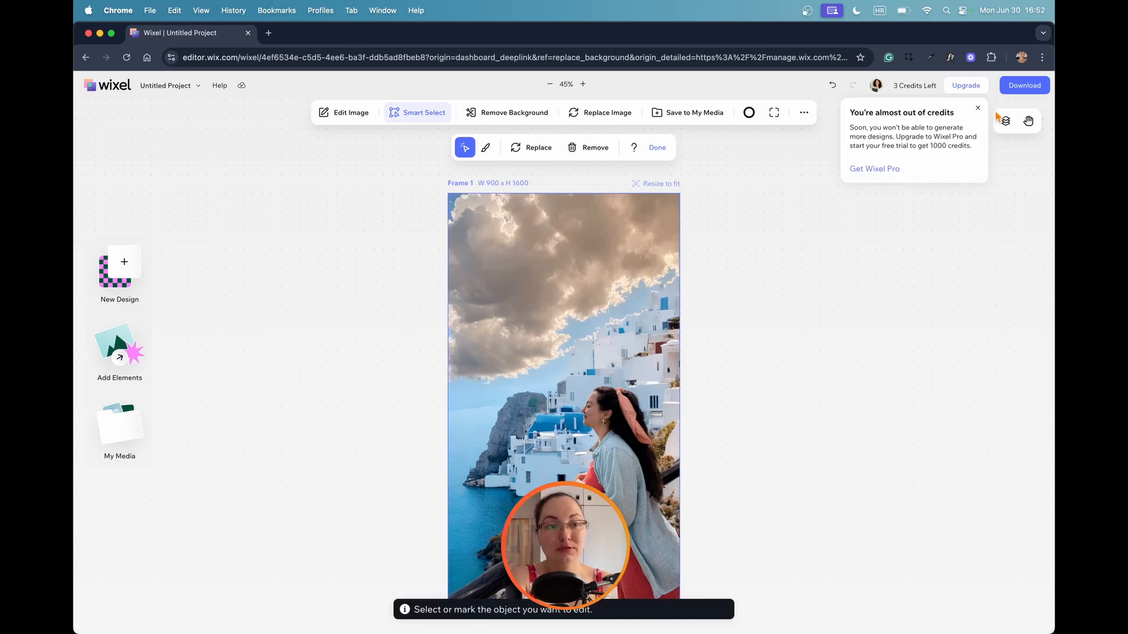
click(978, 108)
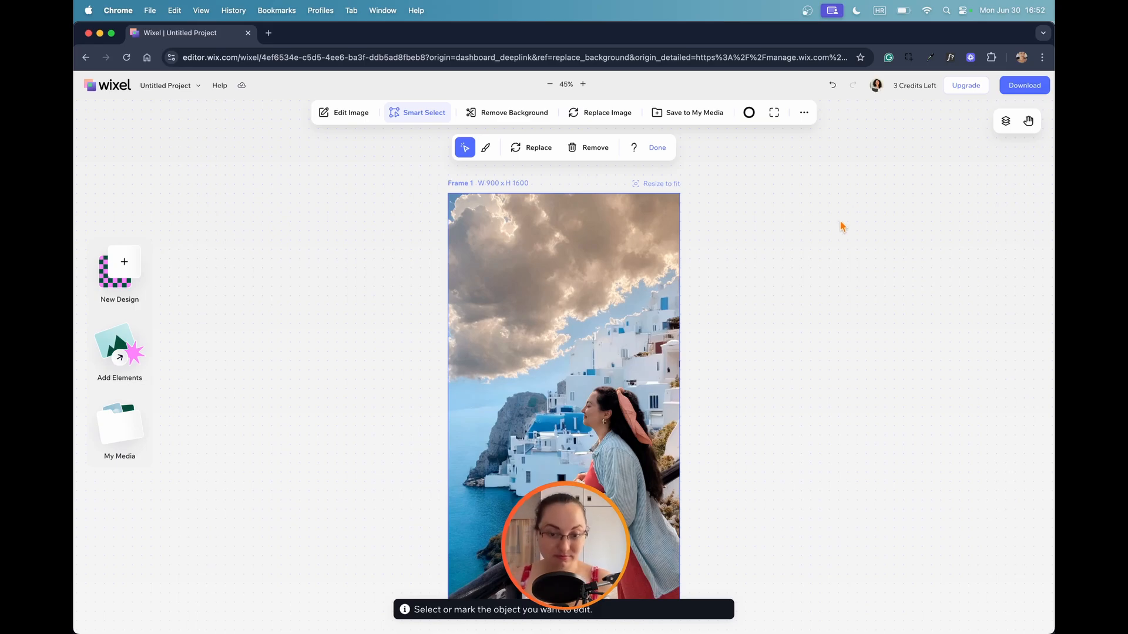
key(super+z)
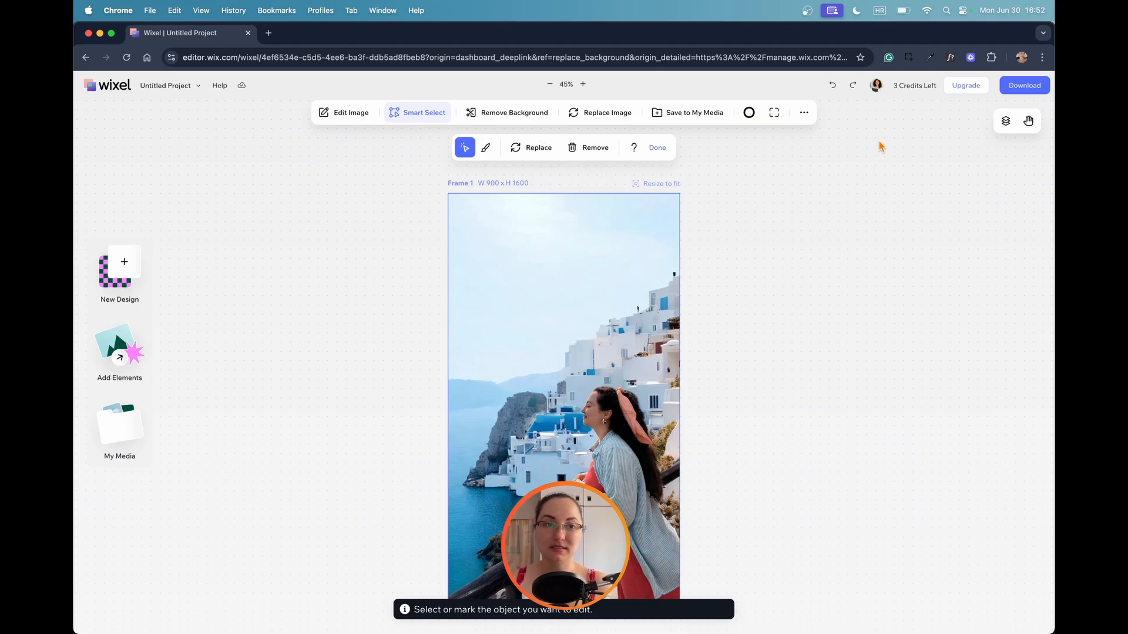
Look over the additional actions available for the background photo and dismiss them.
click(803, 114)
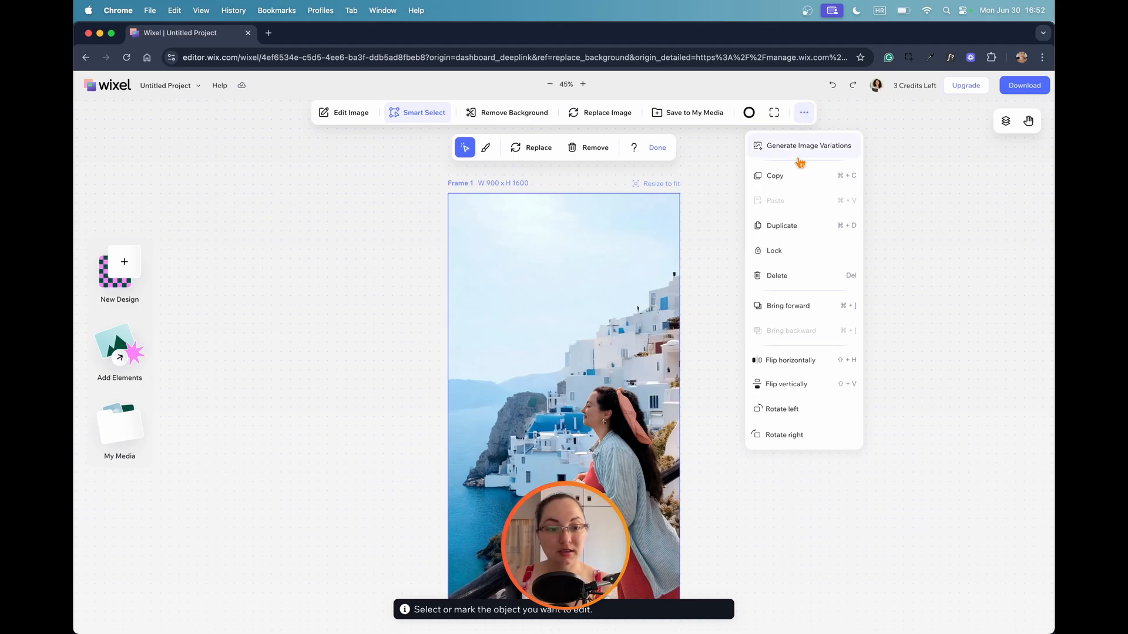
click(951, 280)
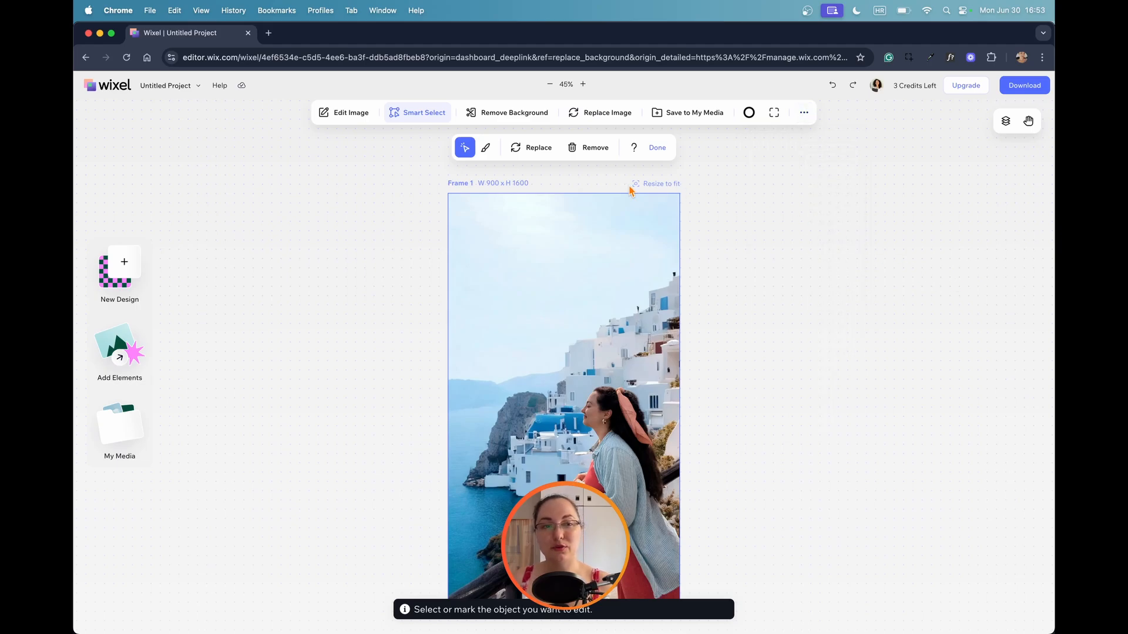
Pan the canvas around with the Hand tool and switch the tool off again.
click(1028, 120)
drag(803, 262, 743, 230)
drag(742, 324, 805, 225)
drag(747, 183, 751, 209)
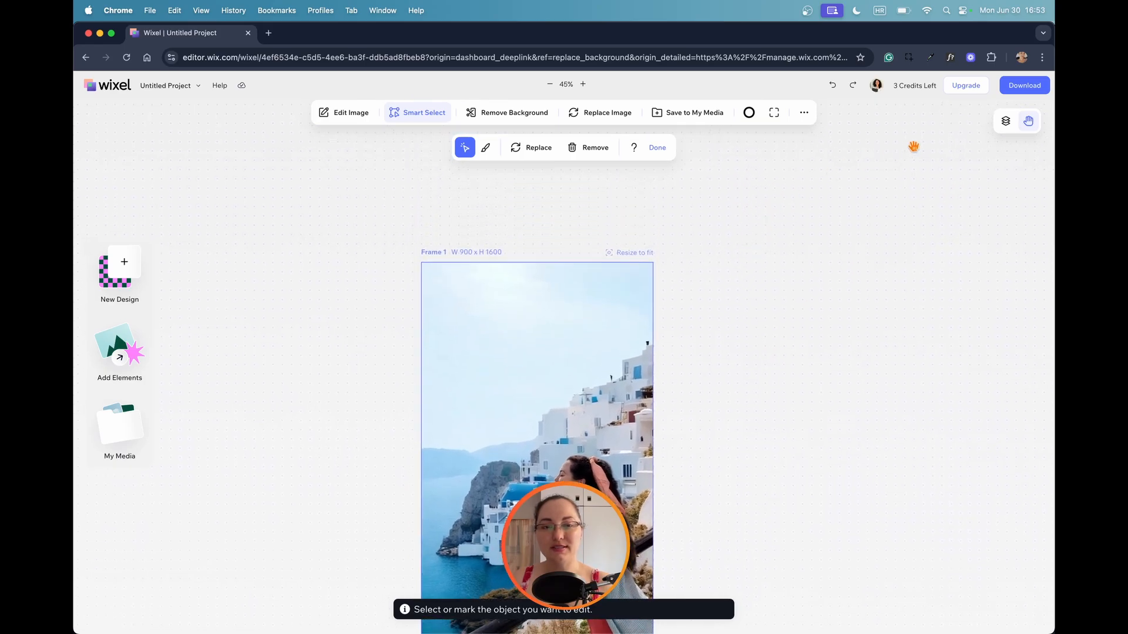
click(1011, 125)
click(1011, 124)
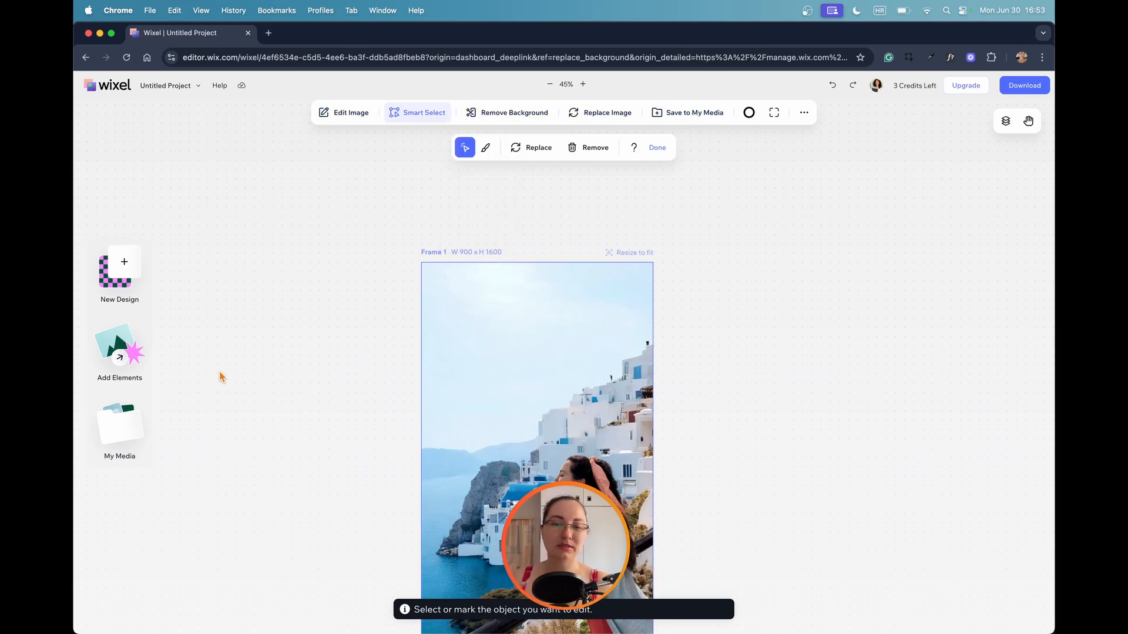
scroll(334, 339, down, 4)
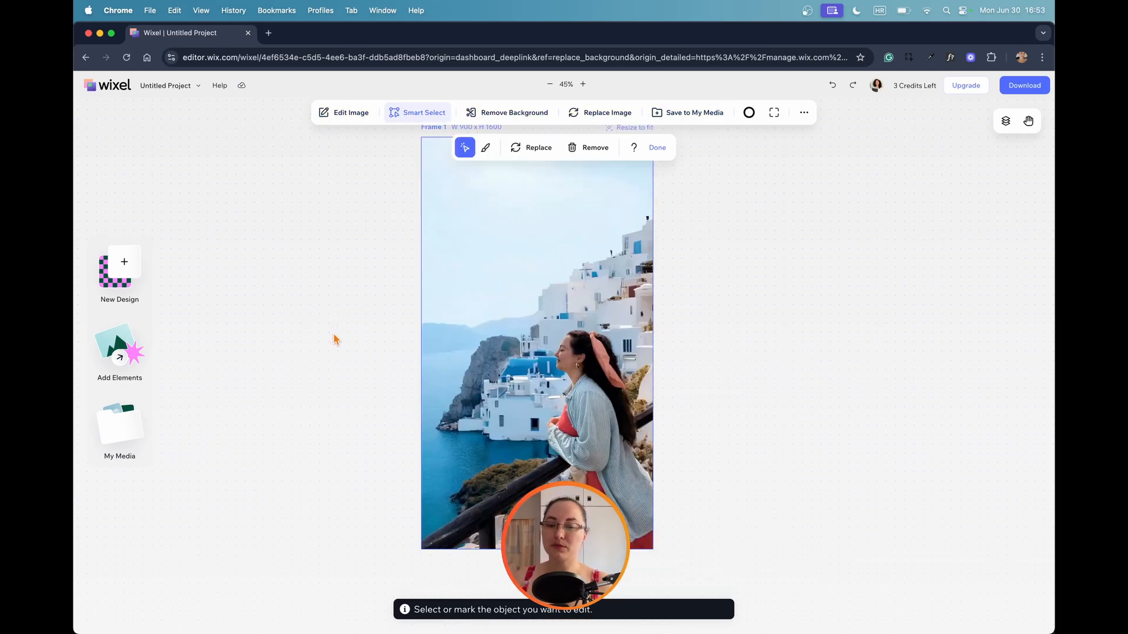
scroll(337, 339, up, 3)
scroll(338, 339, down, 1)
scroll(338, 340, down, 3)
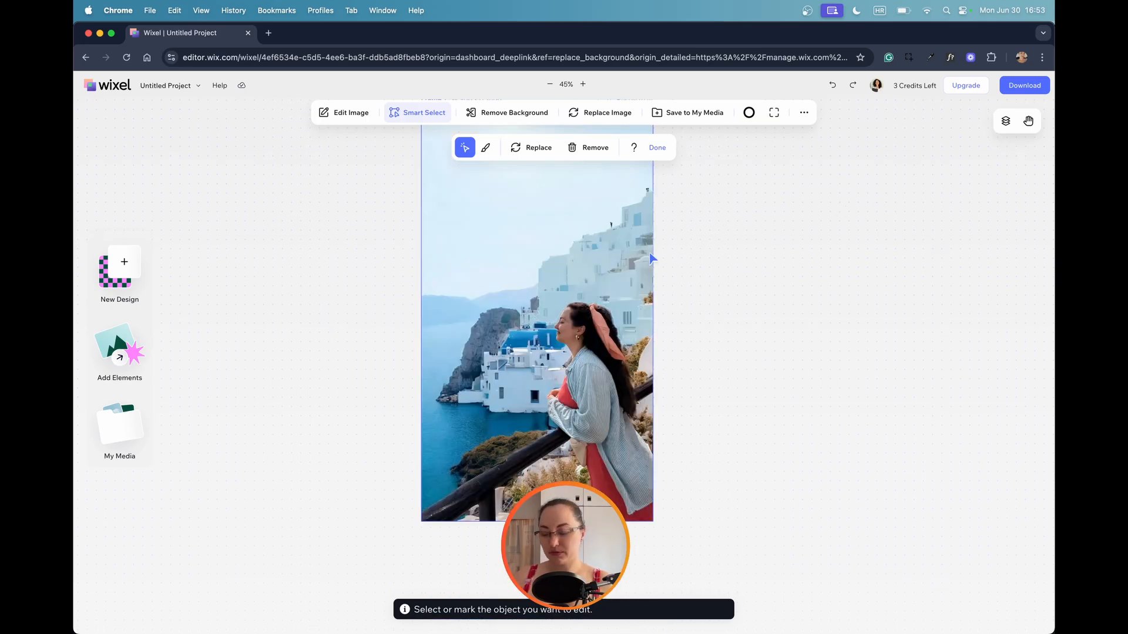
scroll(865, 164, up, 1)
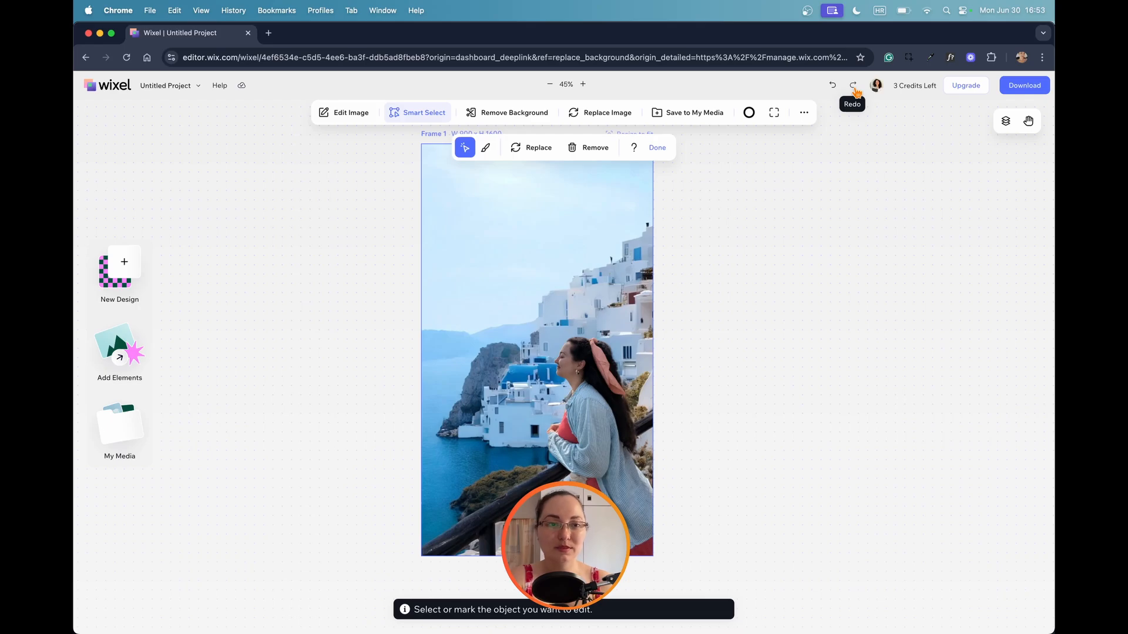
click(856, 92)
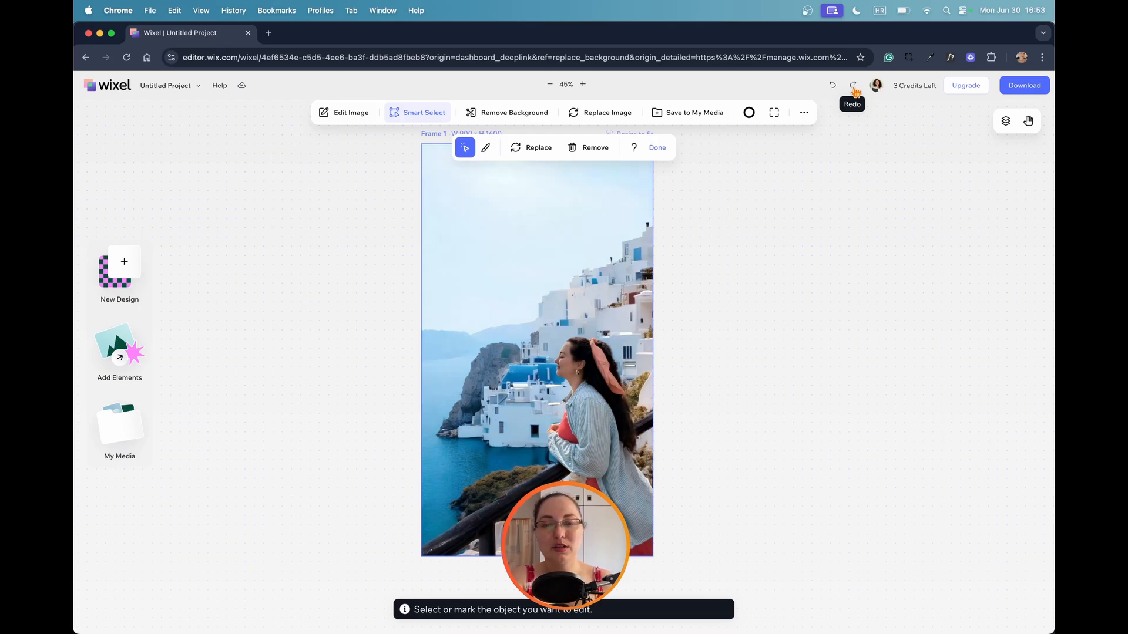